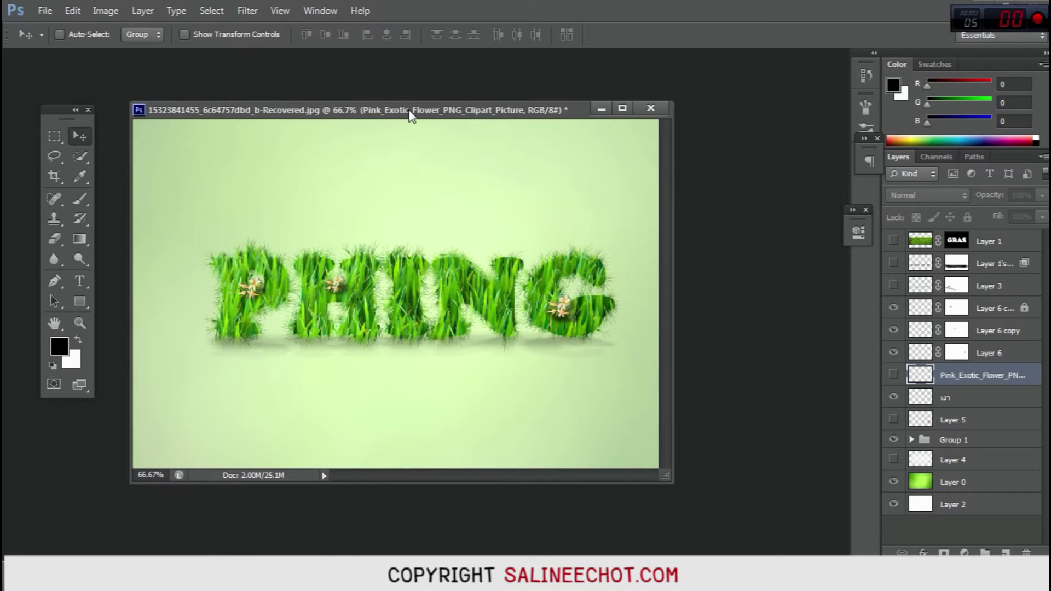
# Arrange the finished grass artwork and Untitled-1 windows so that Untitled-1 is in front.
pyautogui.moveTo(410, 110); pyautogui.dragTo(480, 103)
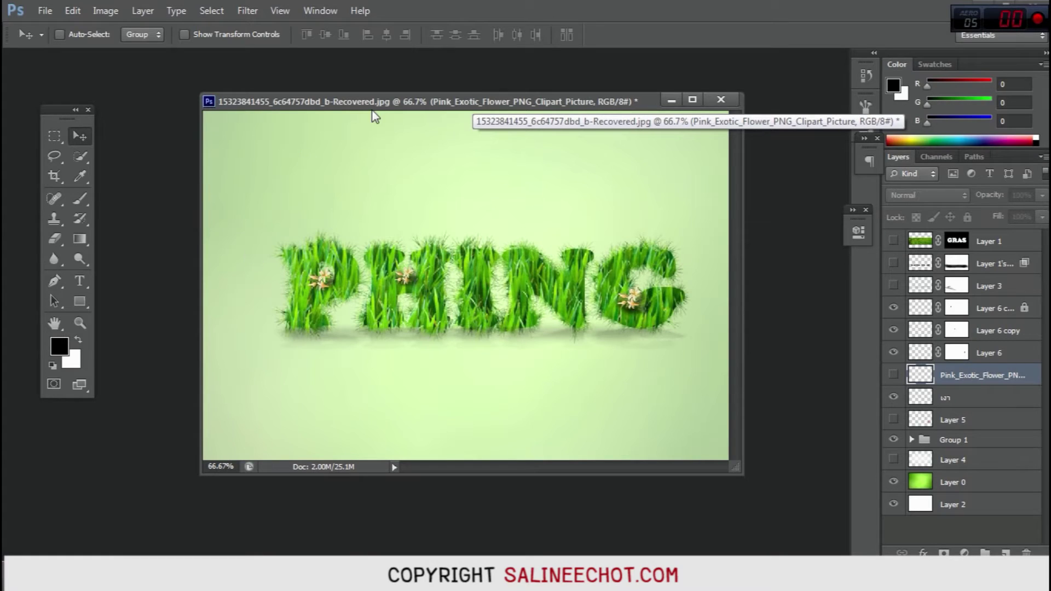
pyautogui.moveTo(388, 106); pyautogui.dragTo(307, 86)
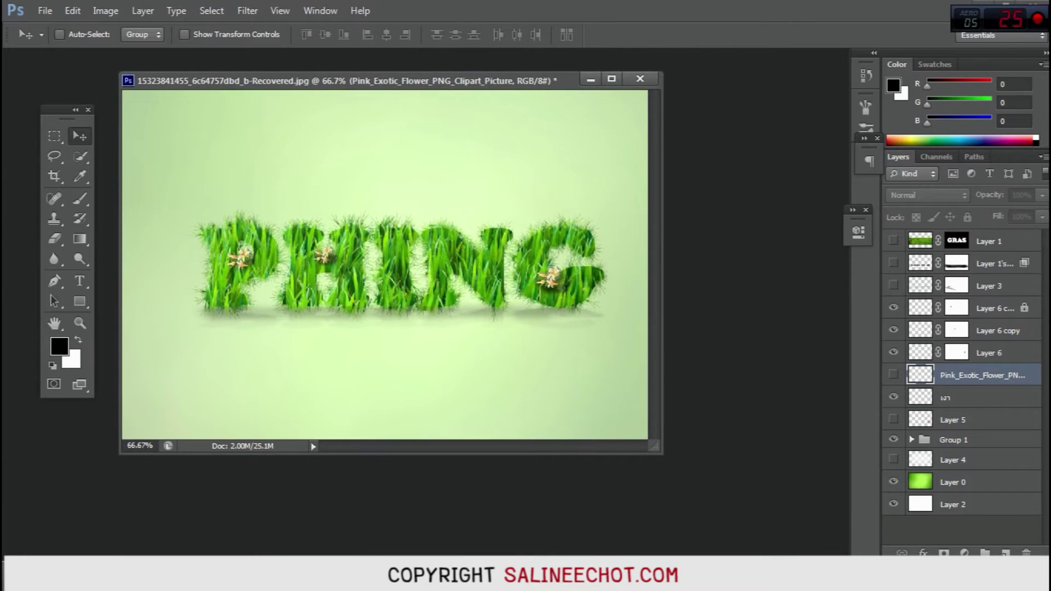
pyautogui.click(399, 503)
pyautogui.moveTo(517, 322); pyautogui.dragTo(491, 261)
pyautogui.moveTo(448, 86); pyautogui.dragTo(368, 70)
pyautogui.moveTo(585, 265); pyautogui.dragTo(600, 242)
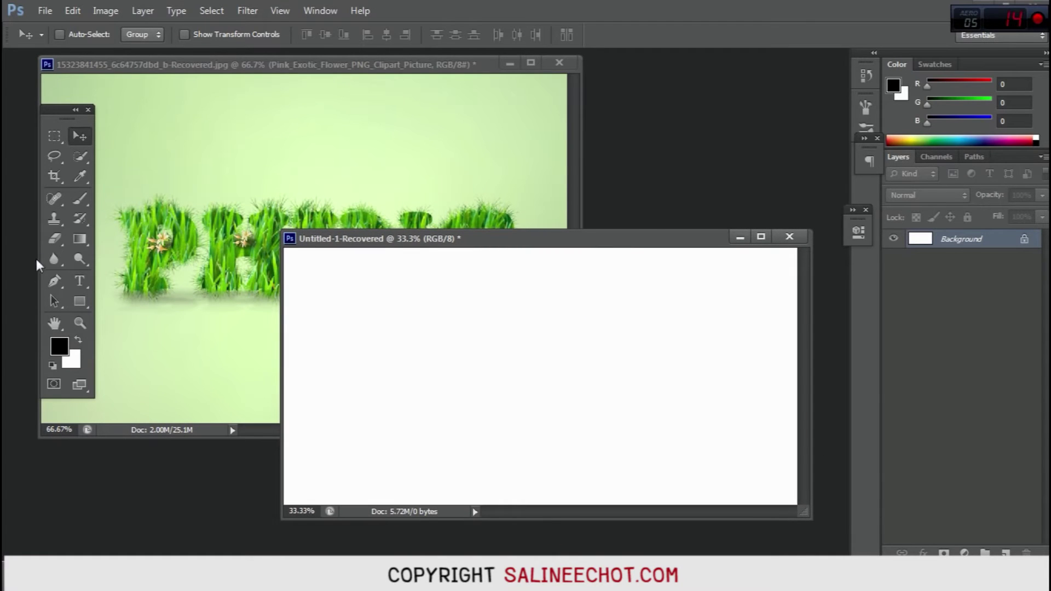
# Draw a text box on Untitled-1 with the word PHING, enlarged to 328 pt.
pyautogui.click(81, 282)
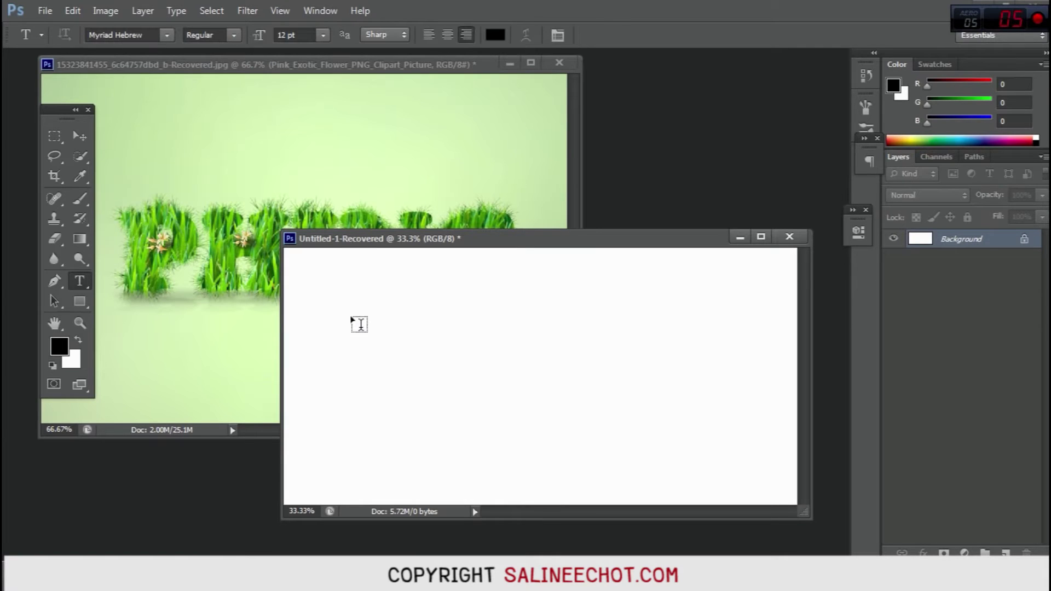
pyautogui.moveTo(329, 300); pyautogui.dragTo(733, 452)
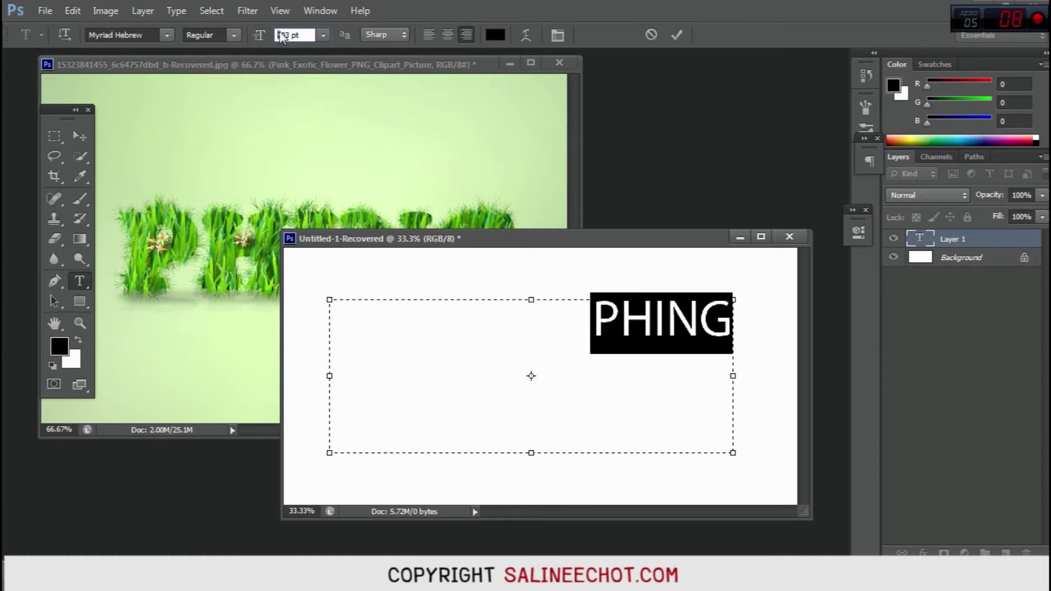
pyautogui.scroll(4, 284, 35)
pyautogui.scroll(10, 287, 35)
pyautogui.scroll(10, 293, 35)
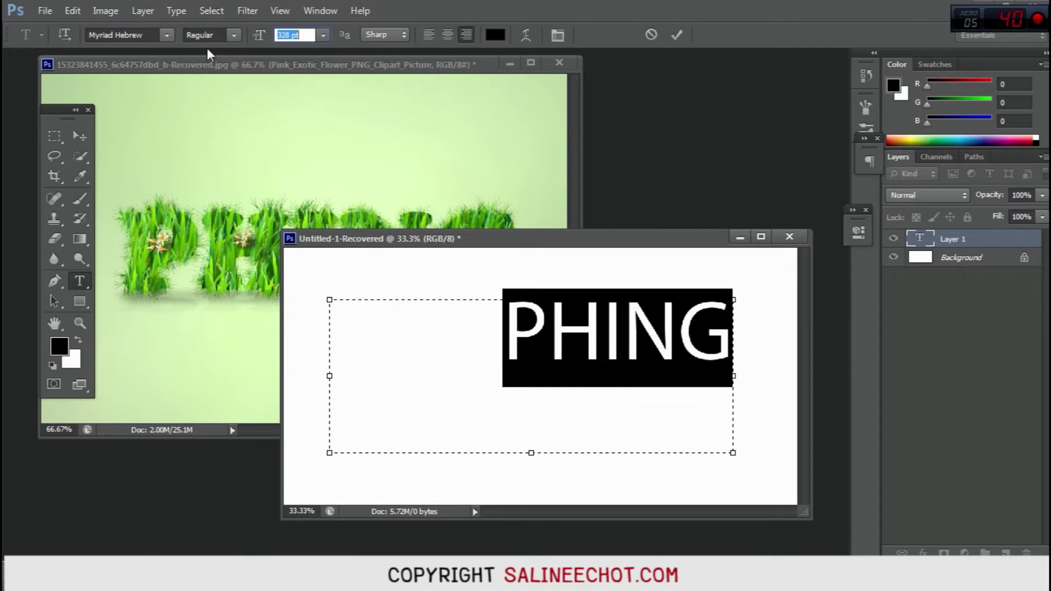
# Set the PHING text in the heavy BoonTook Ultra font.
pyautogui.click(166, 35)
pyautogui.scroll(4, 315, 284)
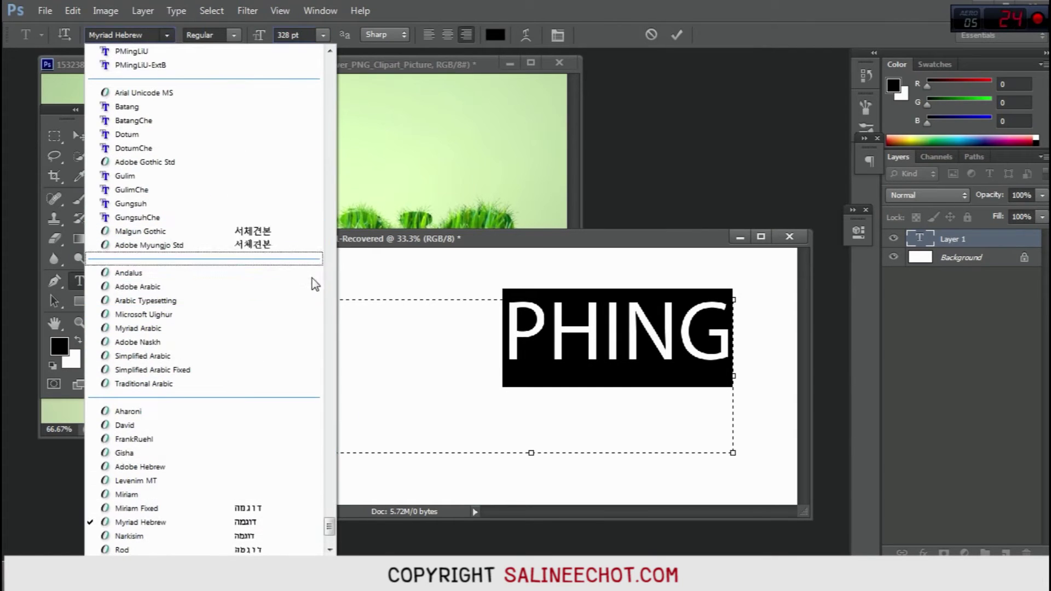
pyautogui.moveTo(328, 526); pyautogui.dragTo(329, 54)
pyautogui.click(264, 141)
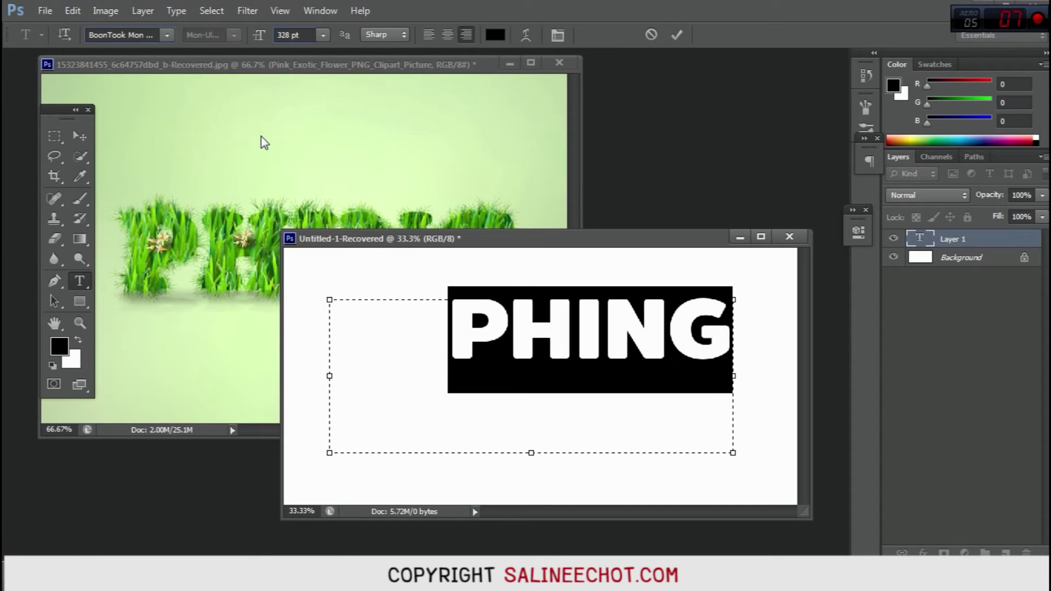
pyautogui.click(588, 444)
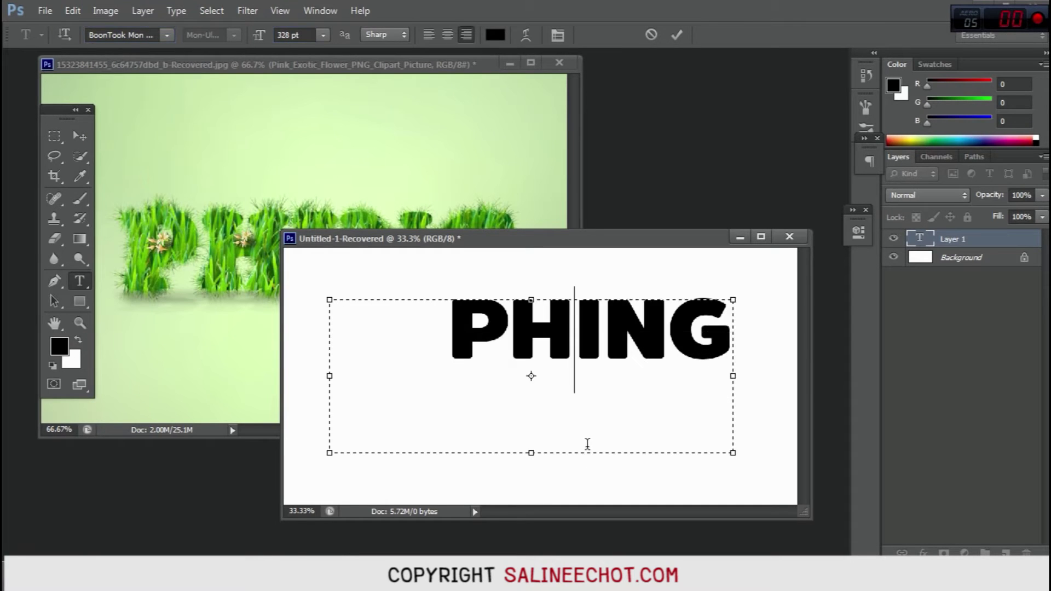
pyautogui.click(466, 331)
pyautogui.moveTo(733, 329); pyautogui.dragTo(474, 325)
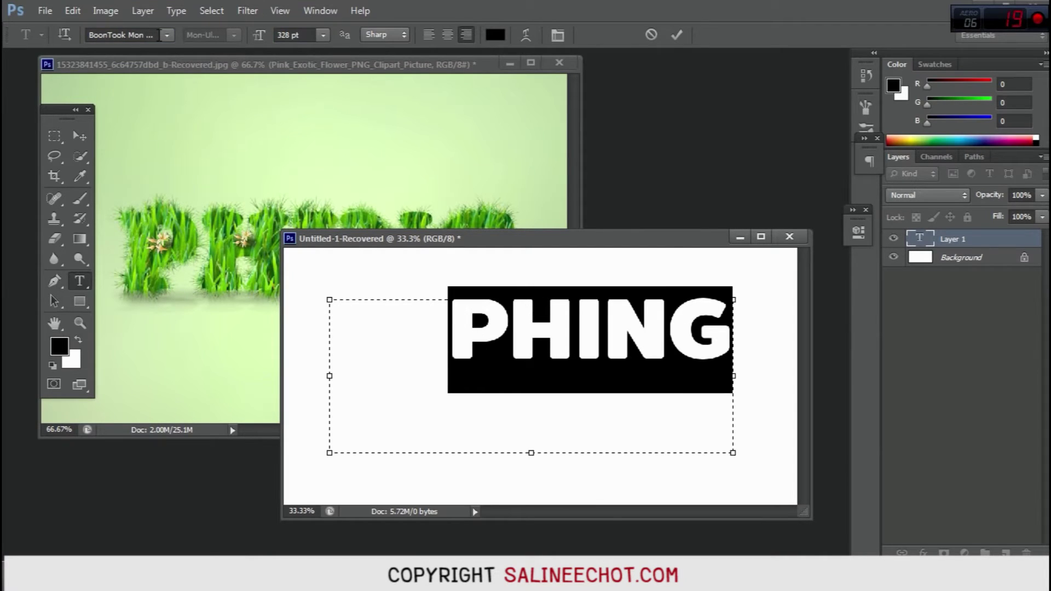
pyautogui.click(150, 33)
pyautogui.write('Brow')
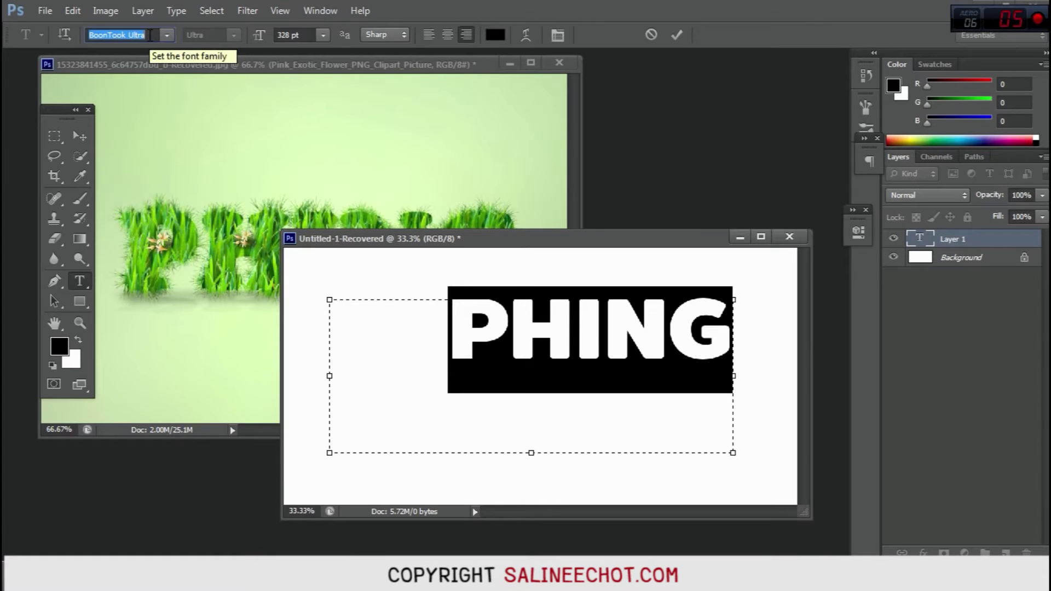
pyautogui.press('Return')
pyautogui.press('Up')
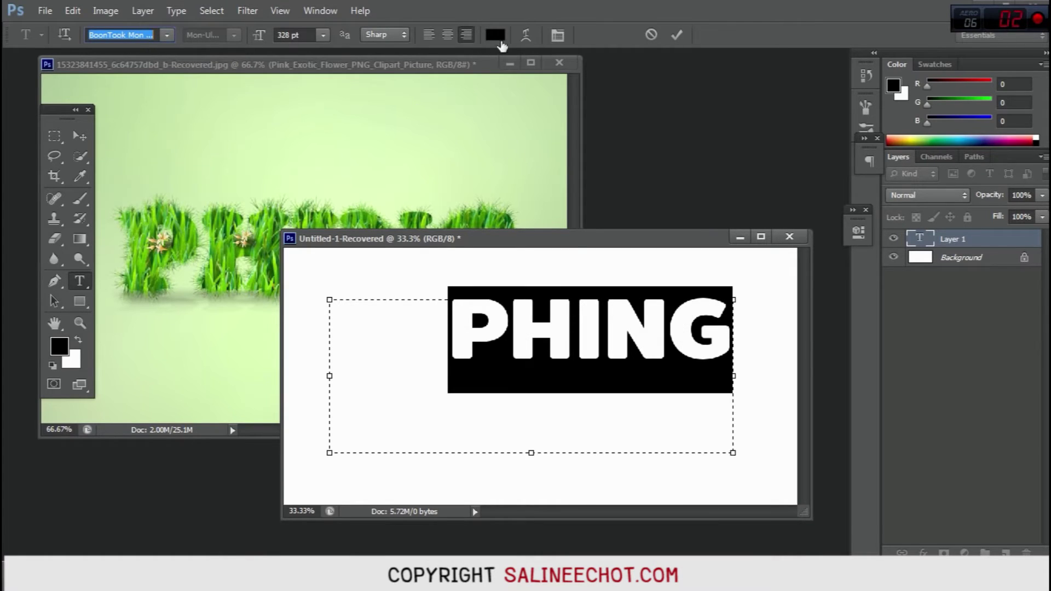
# Give PHING 5 pt leading, commit the text and move it to the canvas centre.
pyautogui.click(532, 37)
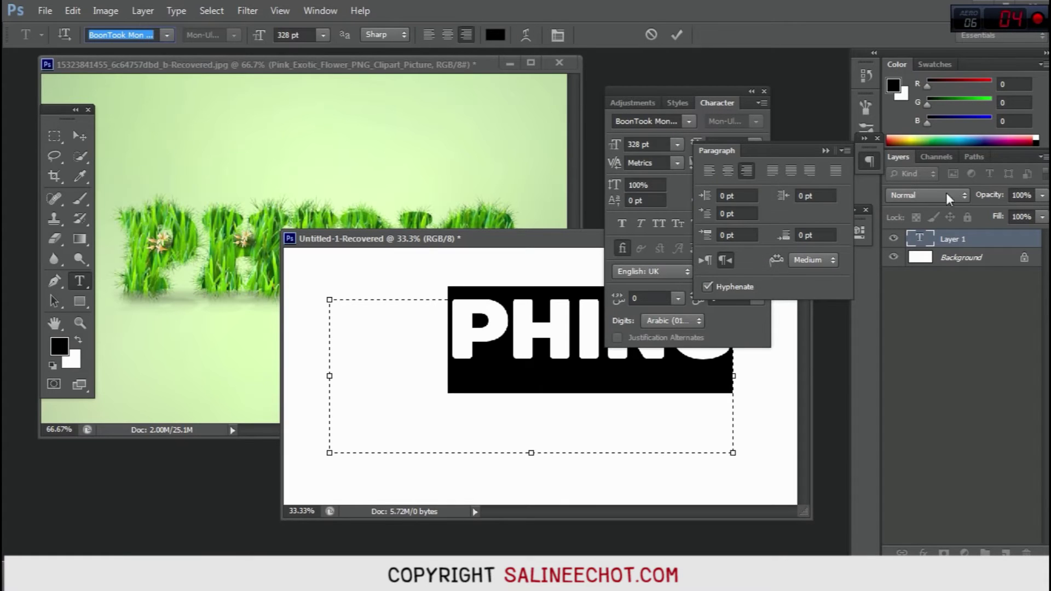
pyautogui.click(713, 96)
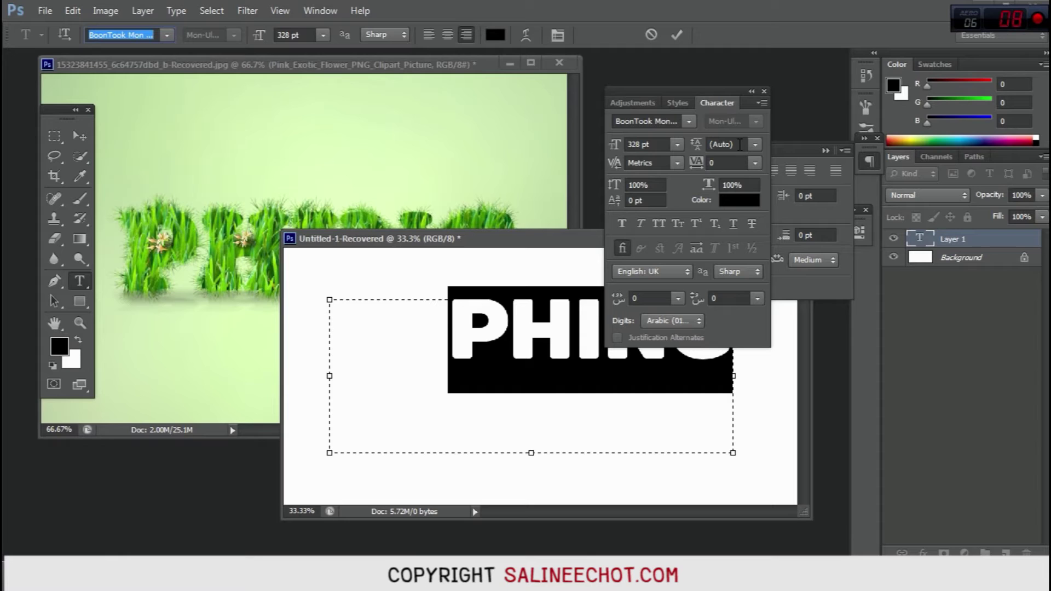
pyautogui.moveTo(739, 144); pyautogui.dragTo(716, 141)
pyautogui.write('5')
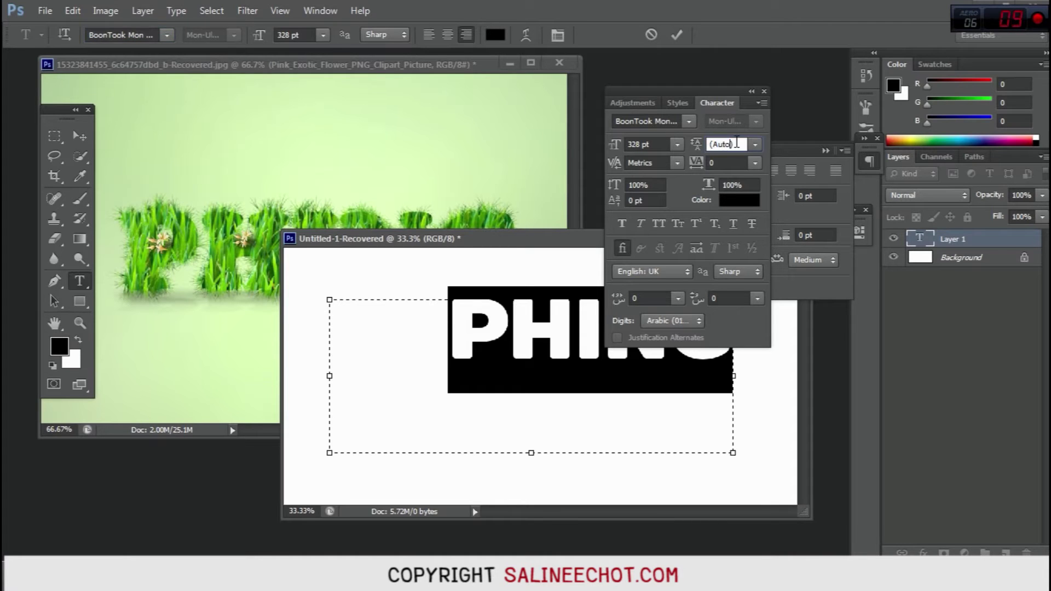
pyautogui.hotkey('ctrl', 'Return')
pyautogui.moveTo(523, 321); pyautogui.dragTo(482, 367)
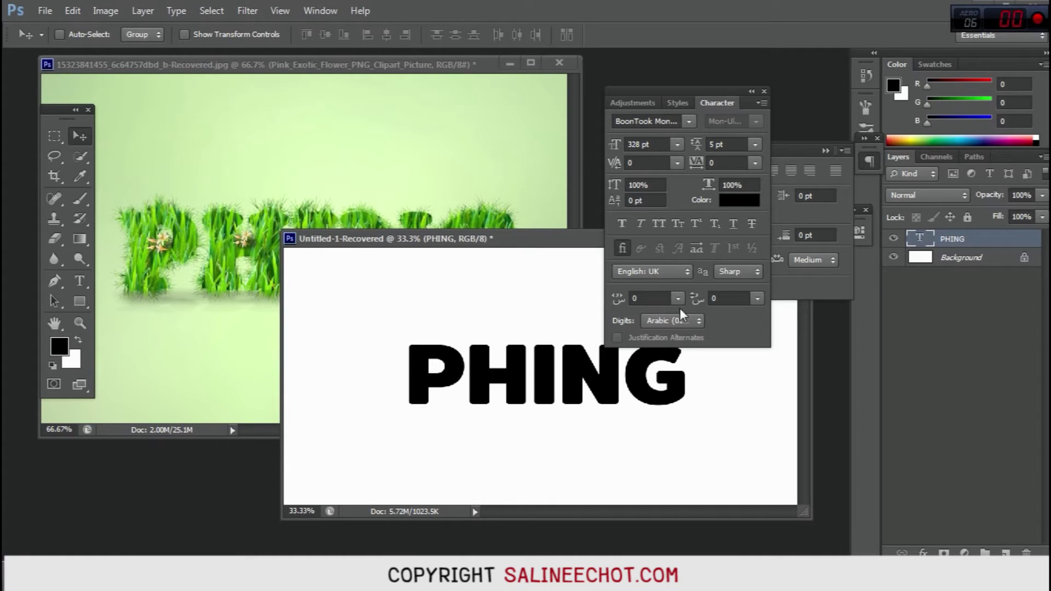
# Copy the grass photo layer into the PHING document.
pyautogui.click(752, 92)
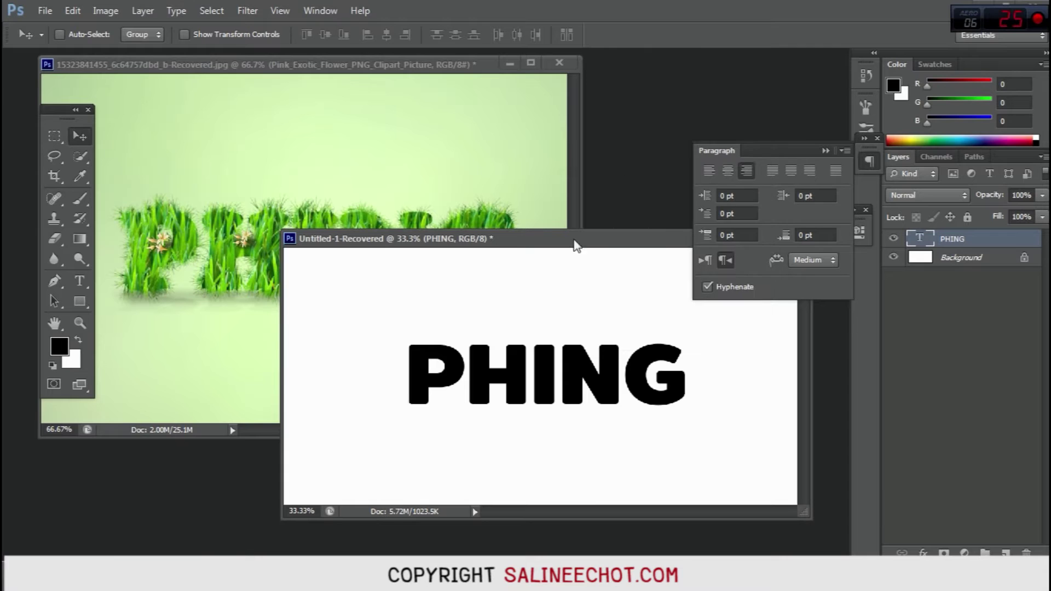
pyautogui.hotkey('alt', 'Tab')
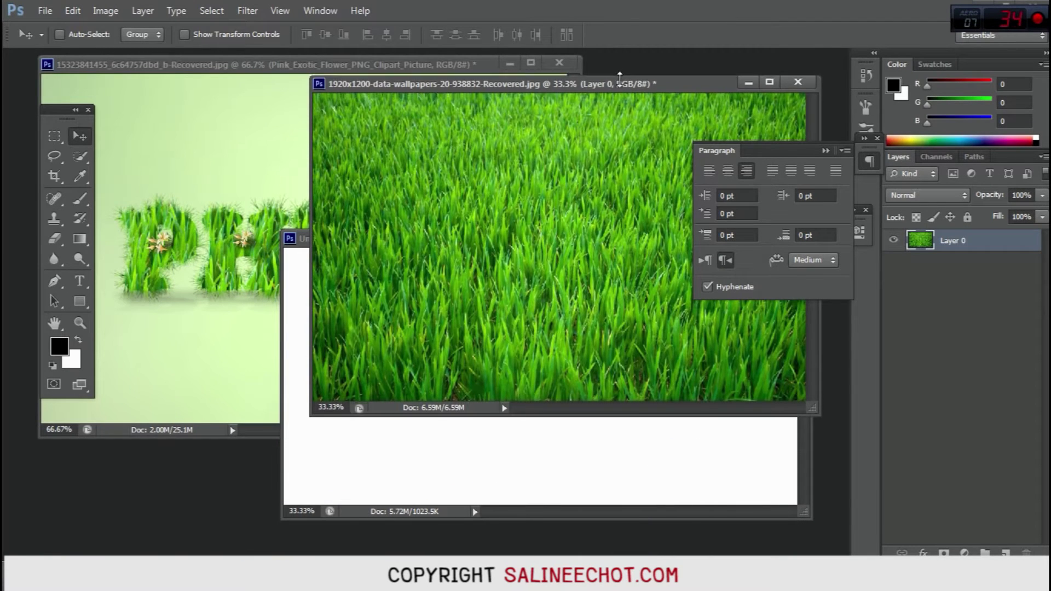
pyautogui.moveTo(623, 88); pyautogui.dragTo(635, 76)
pyautogui.moveTo(945, 242); pyautogui.dragTo(589, 370)
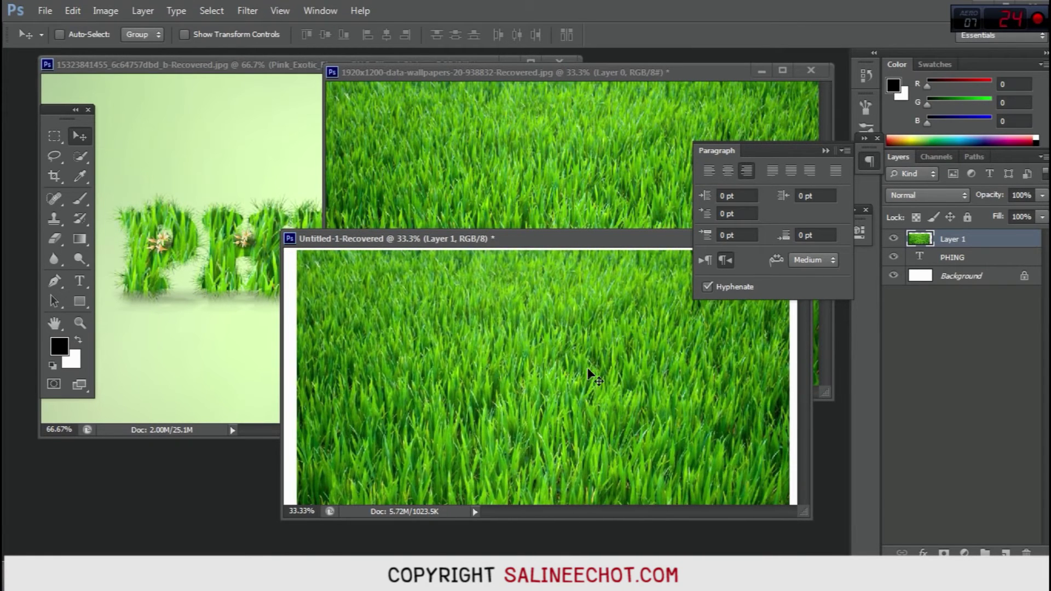
# Mask the grass layer to the PHING letter shapes using the text layer's selection.
pyautogui.click(951, 257)
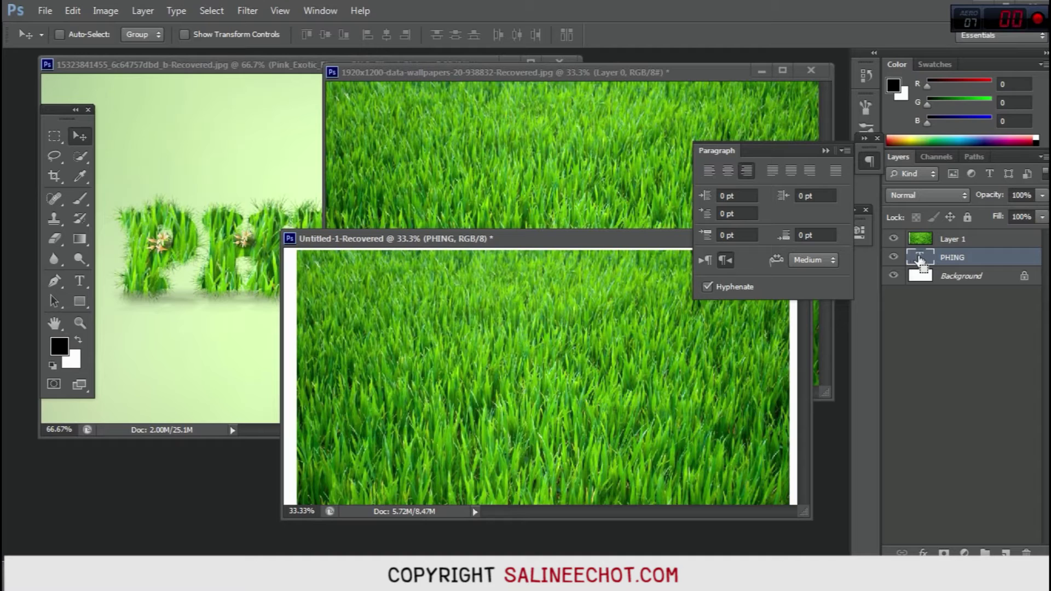
pyautogui.keyDown('ctrl'); pyautogui.click(915, 258); pyautogui.keyUp('ctrl')
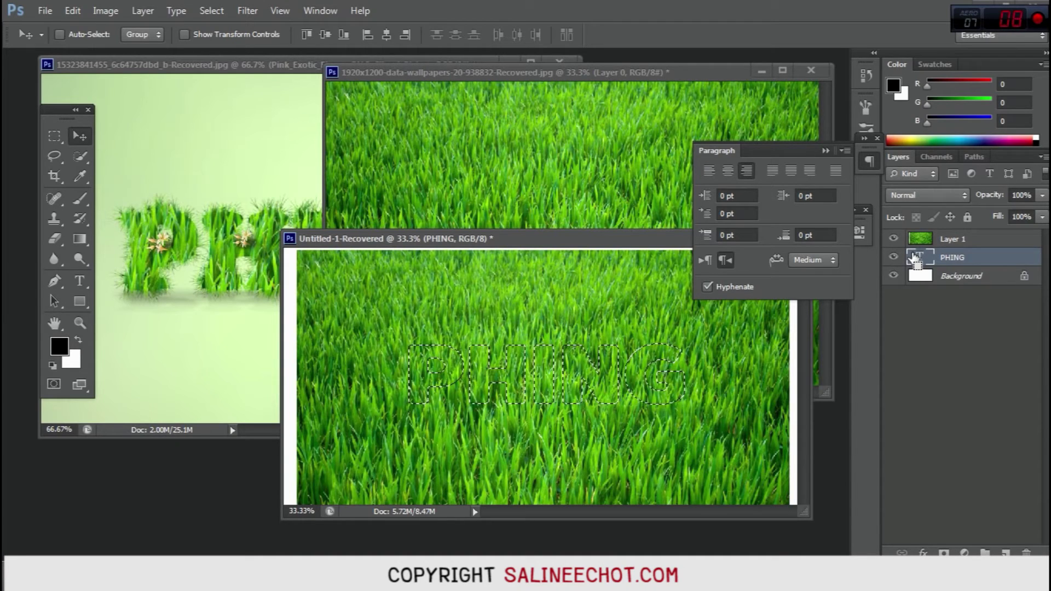
pyautogui.click(949, 242)
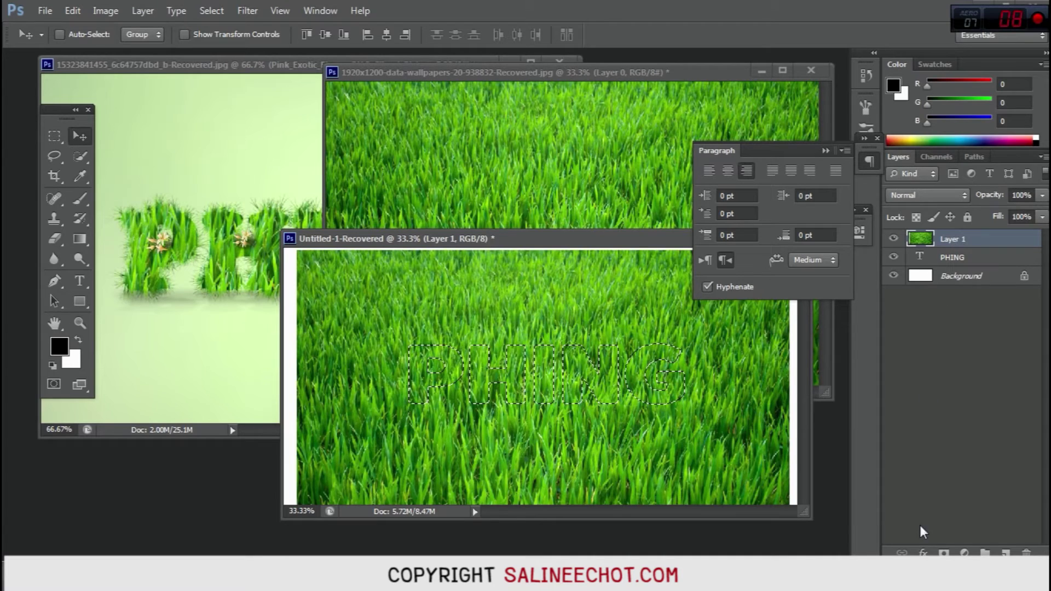
pyautogui.click(944, 553)
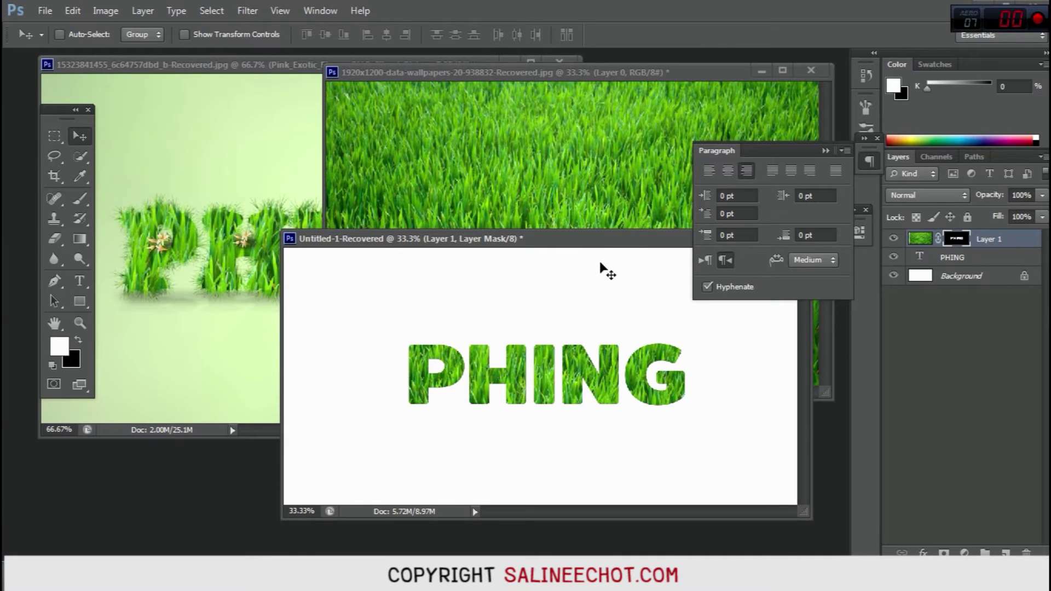
# Reposition the PHING document window and collapse the paragraph settings.
pyautogui.moveTo(623, 244); pyautogui.dragTo(557, 238)
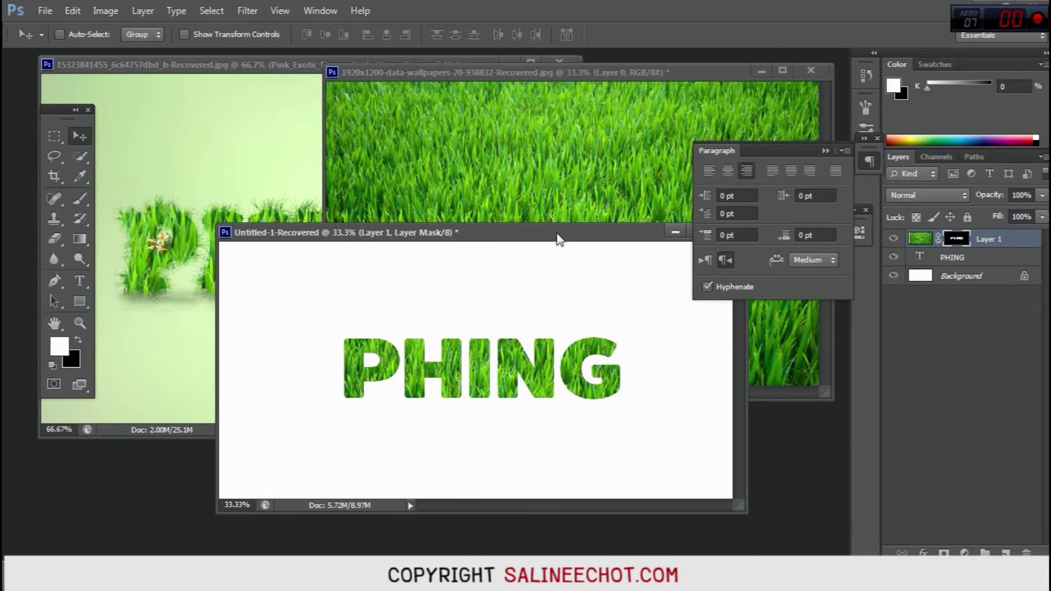
pyautogui.click(863, 161)
pyautogui.moveTo(610, 235); pyautogui.dragTo(696, 228)
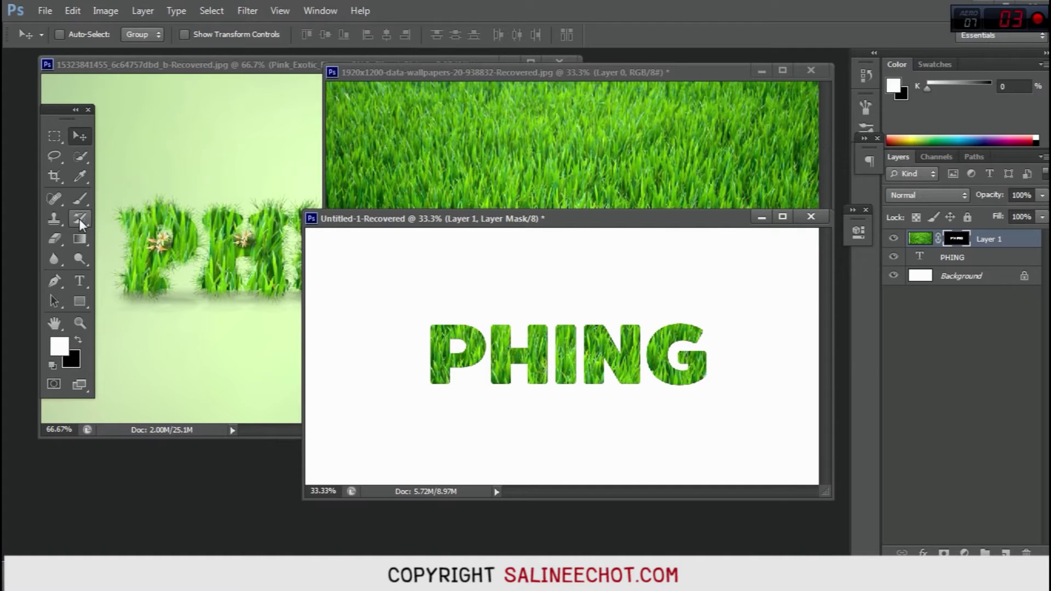
# Select the Brush tool with the 134 px grass brush preset.
pyautogui.click(86, 198)
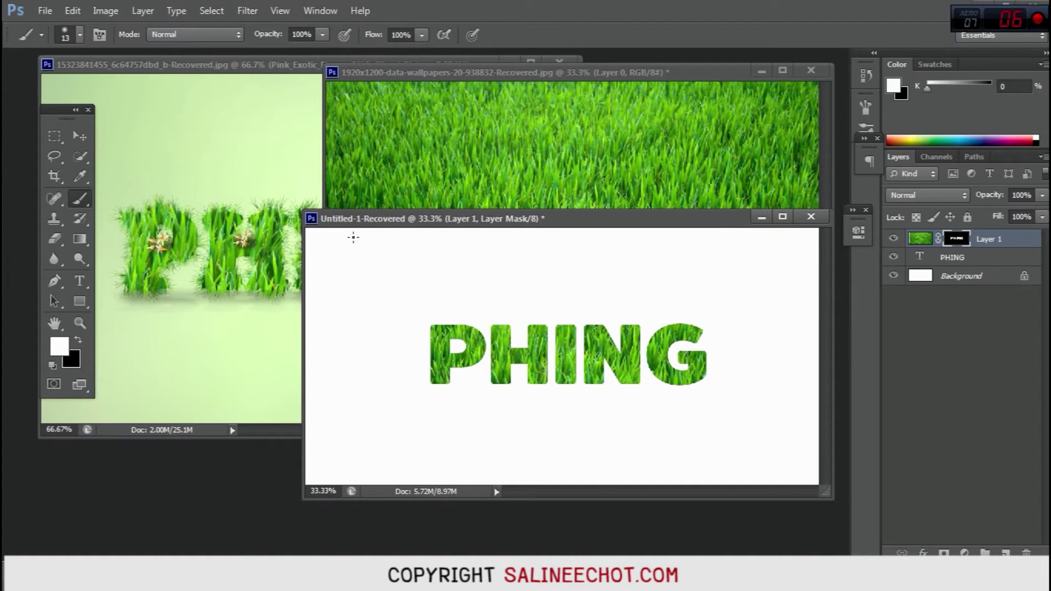
pyautogui.click(80, 35)
pyautogui.scroll(-5, 153, 198)
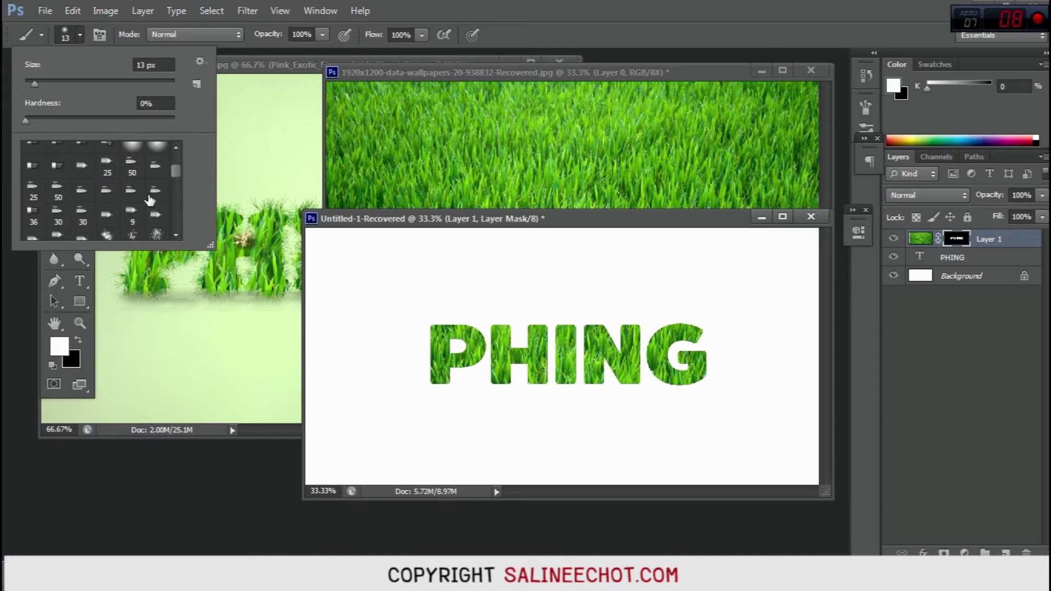
pyautogui.scroll(-8, 153, 199)
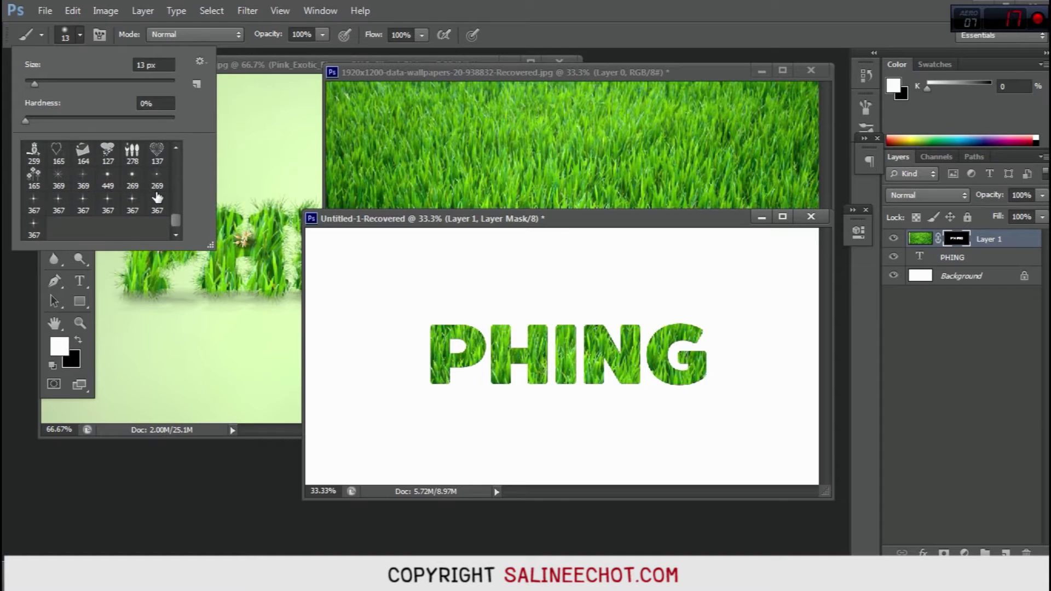
pyautogui.scroll(4, 157, 197)
pyautogui.click(157, 179)
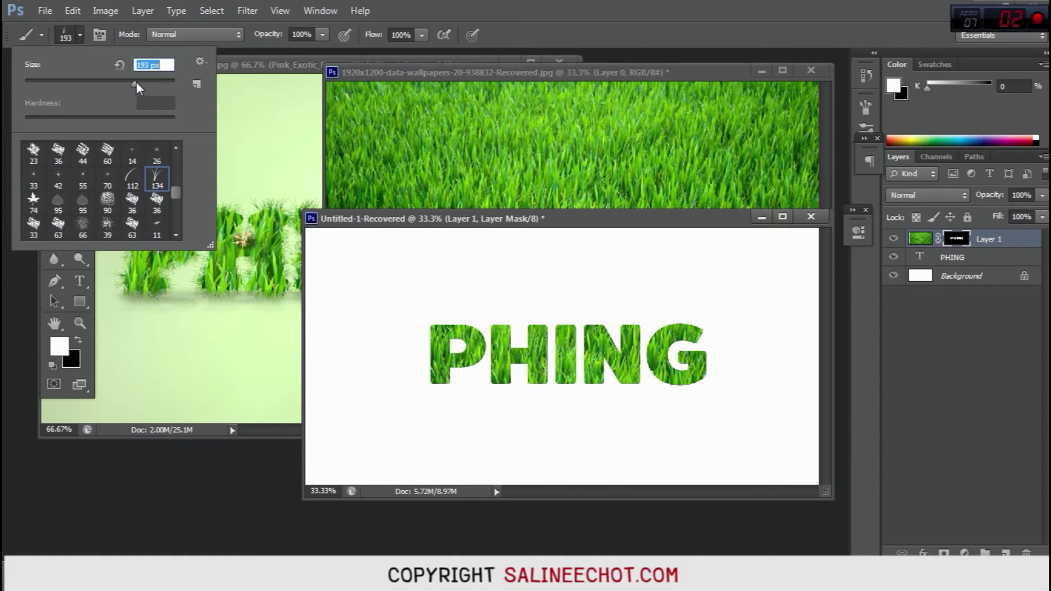
# Reset colours, add empty Layer 2, hide the grass layer and delete the PHING text layer.
pyautogui.click(1000, 242)
pyautogui.press('d')
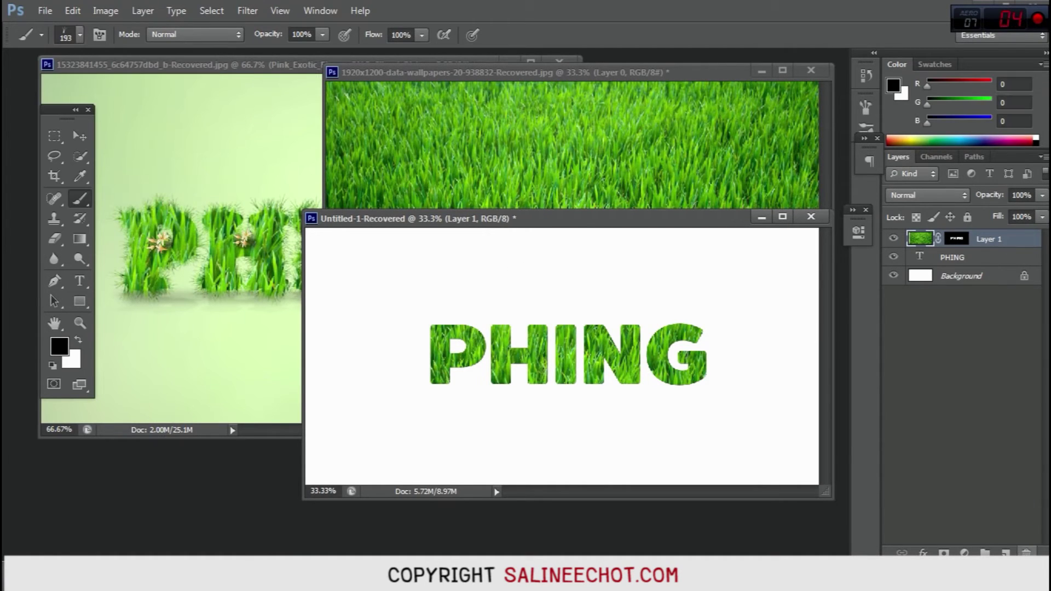
pyautogui.click(1006, 551)
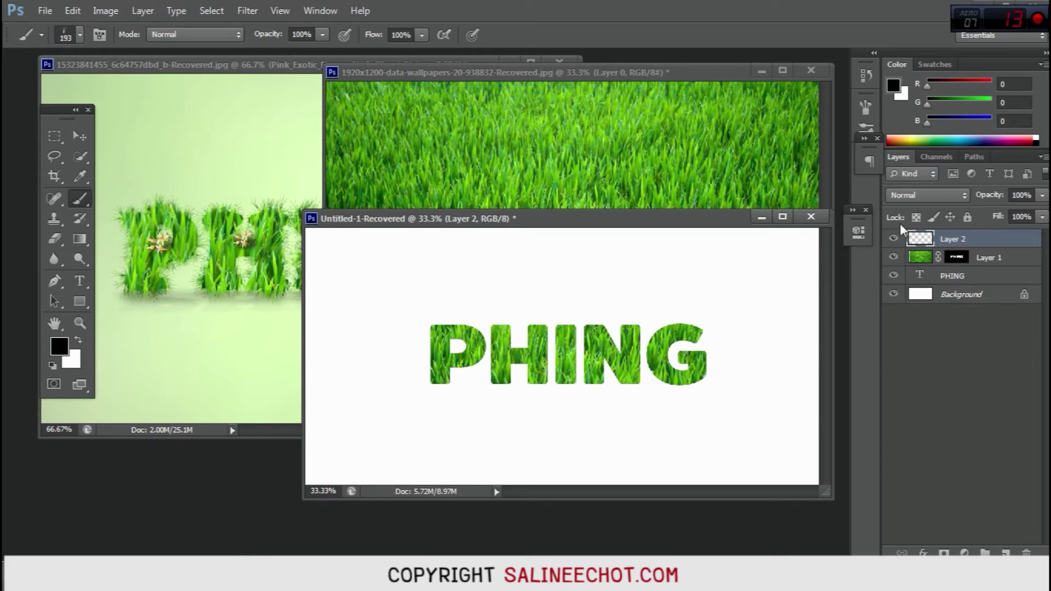
pyautogui.click(894, 257)
pyautogui.click(947, 276)
pyautogui.moveTo(947, 276); pyautogui.dragTo(1026, 553)
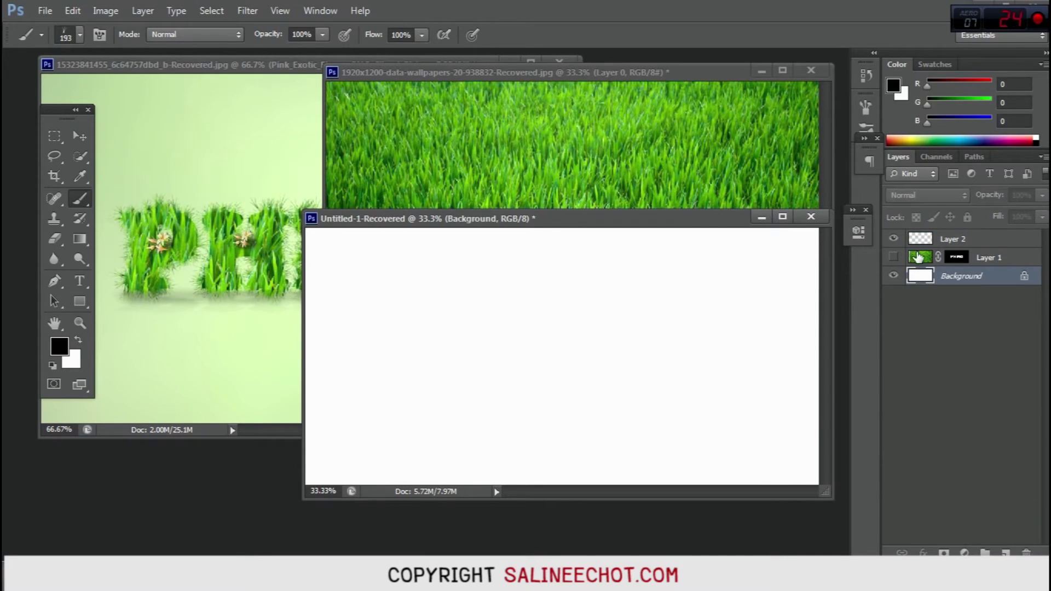
pyautogui.click(952, 240)
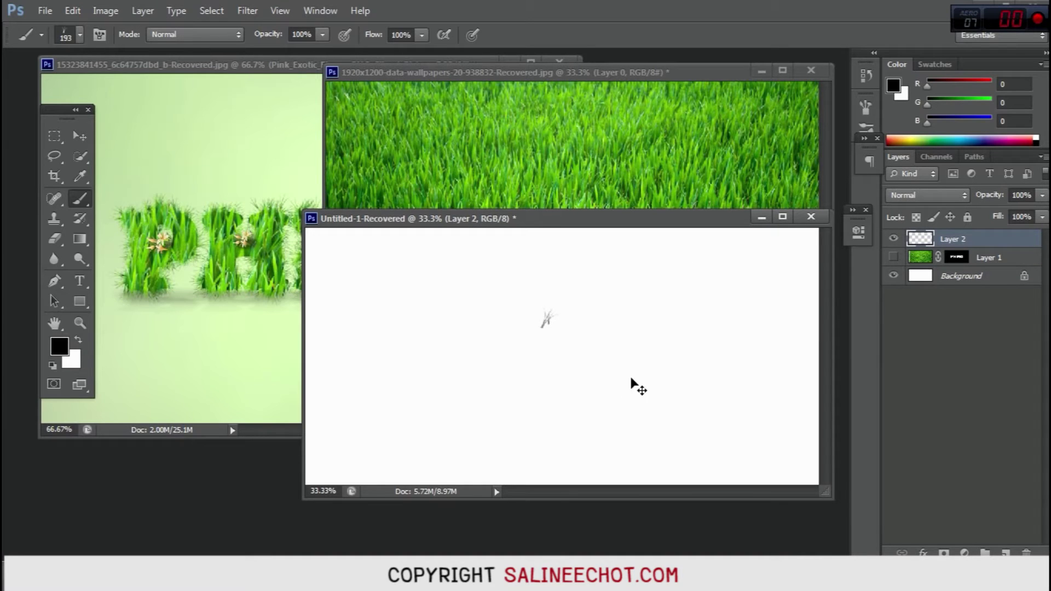
# Turn off the grass brush's Shape Dynamics and set its size to 300 px.
pyautogui.rightClick(584, 324)
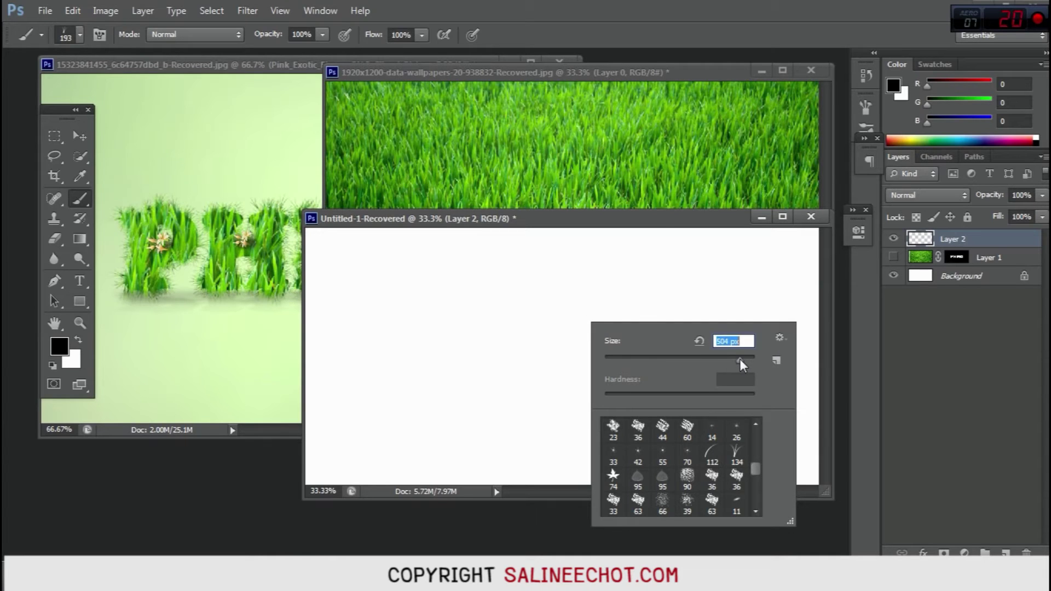
pyautogui.moveTo(740, 359); pyautogui.dragTo(745, 359)
pyautogui.click(620, 310)
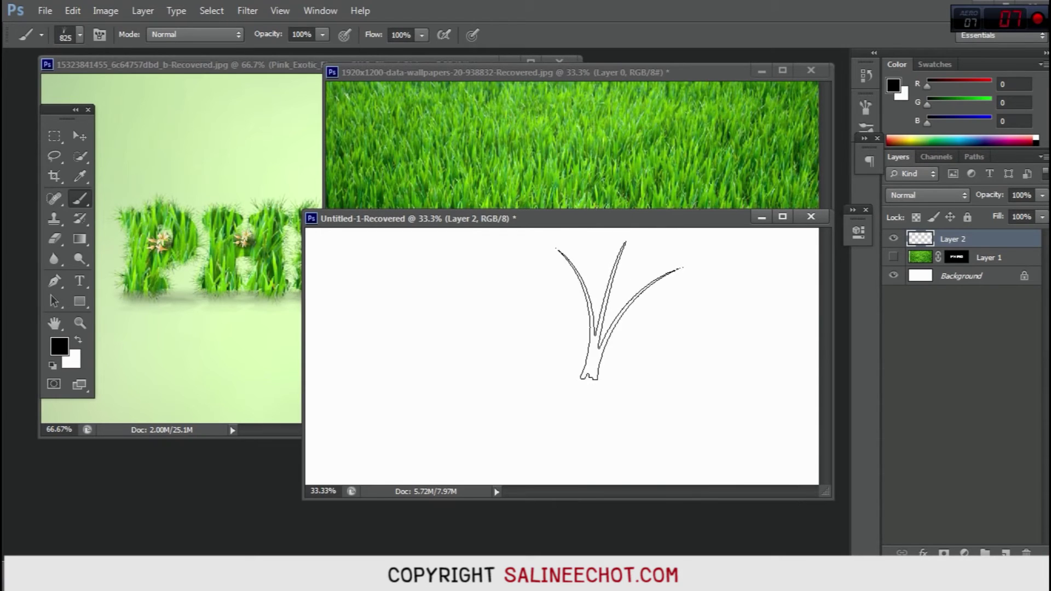
pyautogui.click(100, 37)
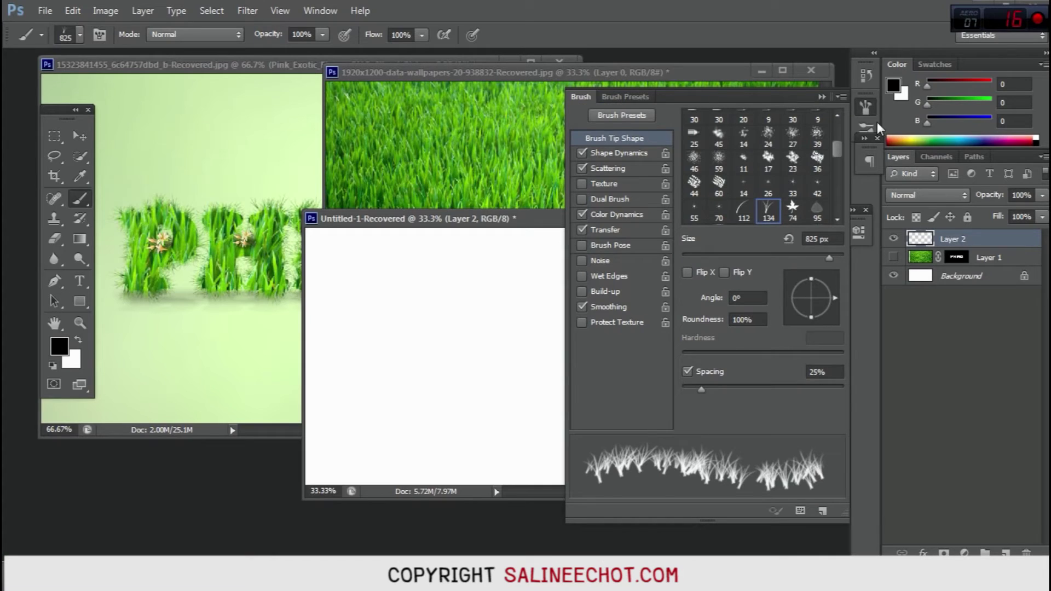
pyautogui.click(582, 153)
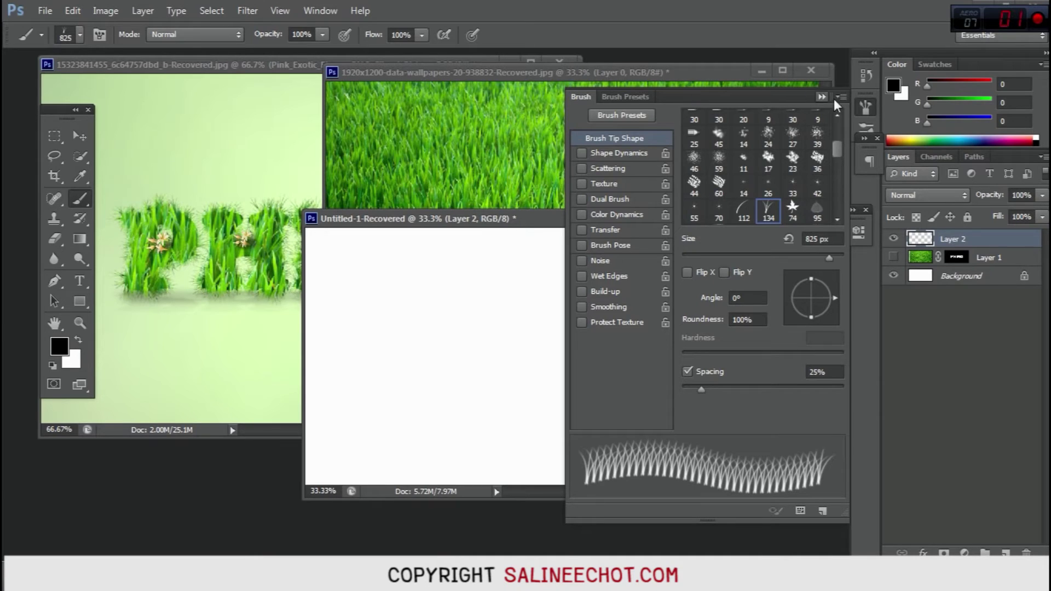
pyautogui.click(865, 108)
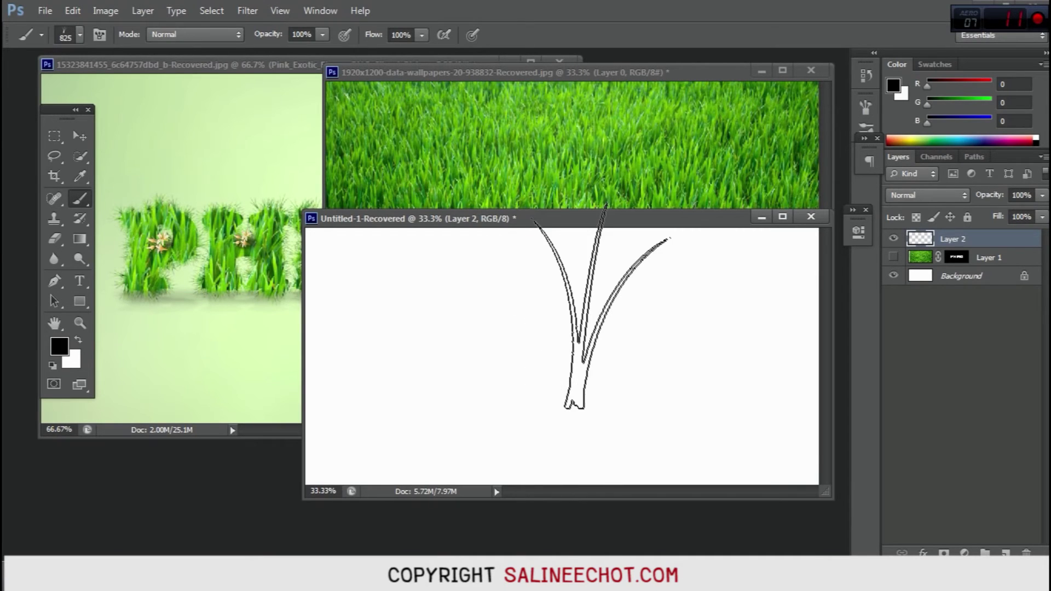
pyautogui.press('[')
pyautogui.press('[')
pyautogui.press('[')
pyautogui.press('[')
pyautogui.press('[')
pyautogui.press('[')
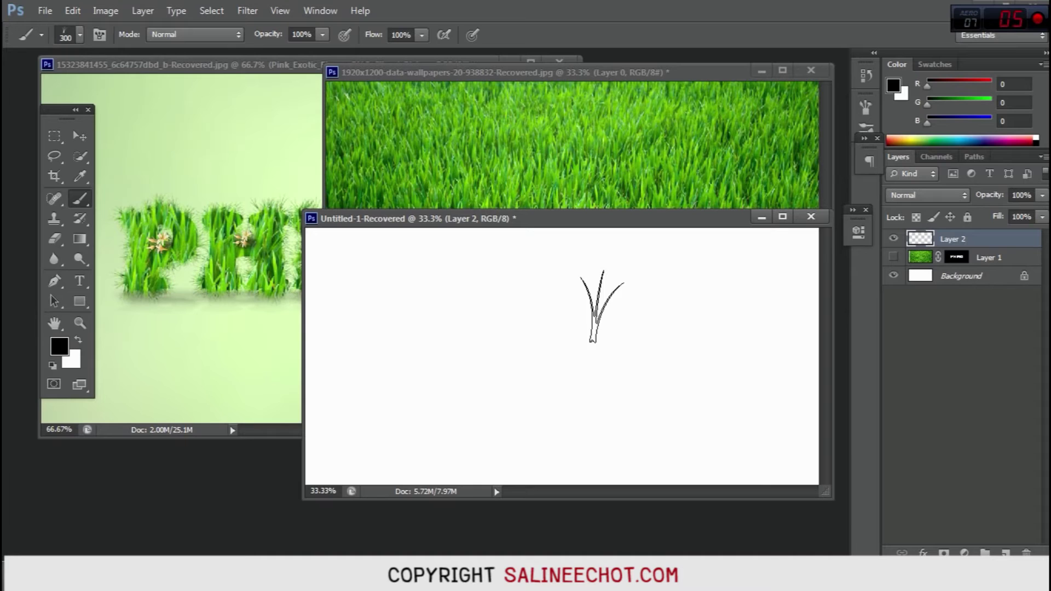
# Stamp a 500 px grass blade, duplicate it, and flip the copy upside down below it.
pyautogui.press(']')
pyautogui.press(']')
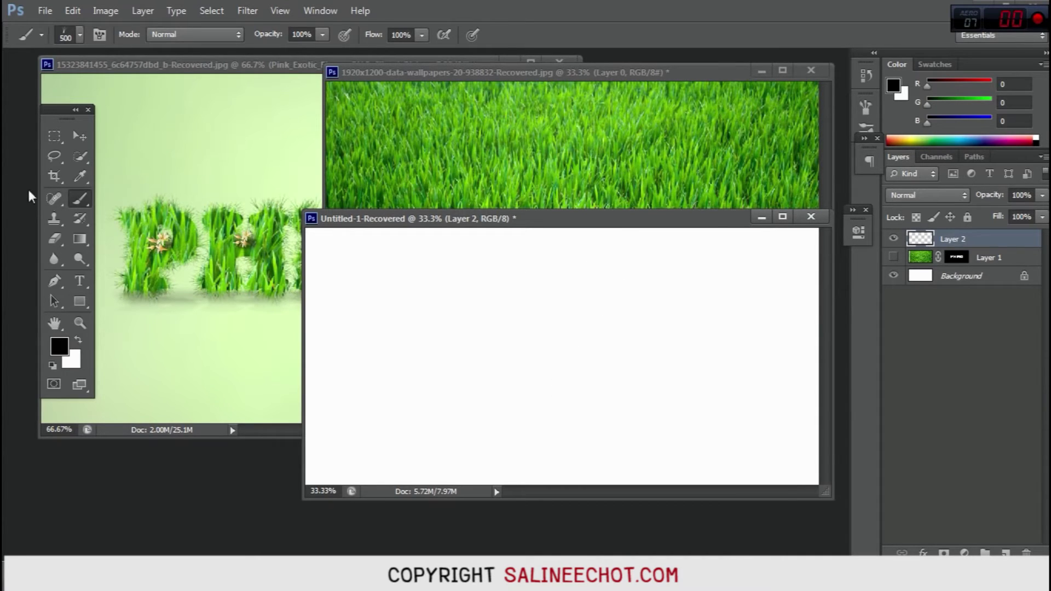
pyautogui.click(564, 339)
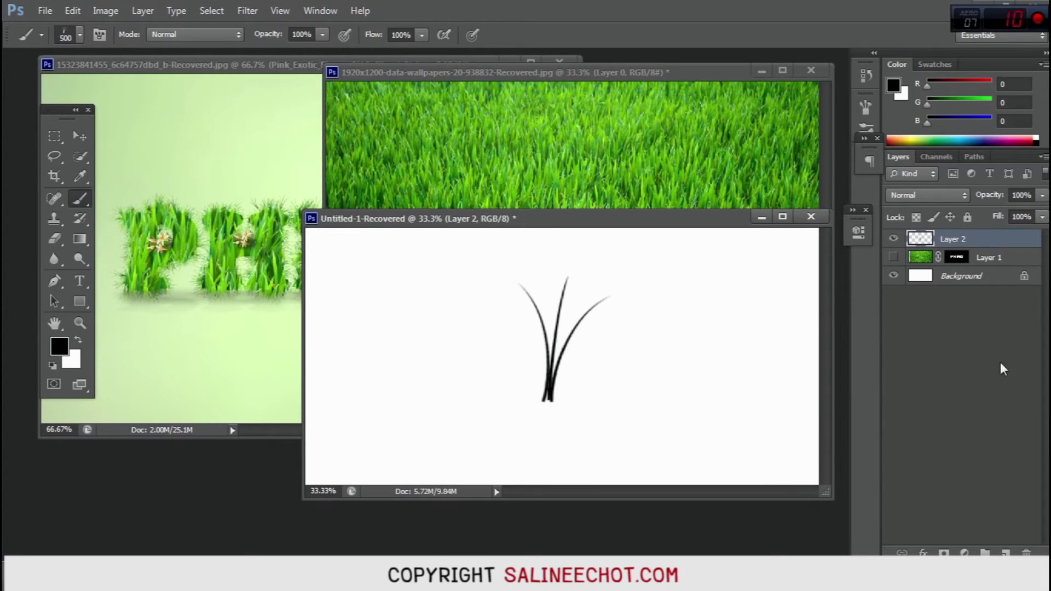
pyautogui.hotkey('ctrl', 'j')
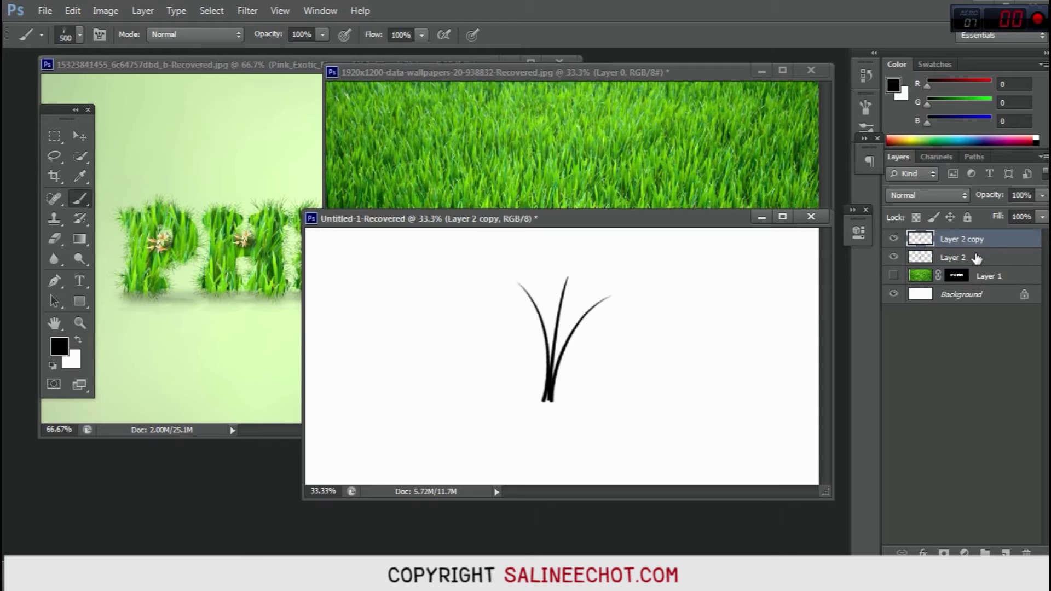
pyautogui.click(82, 133)
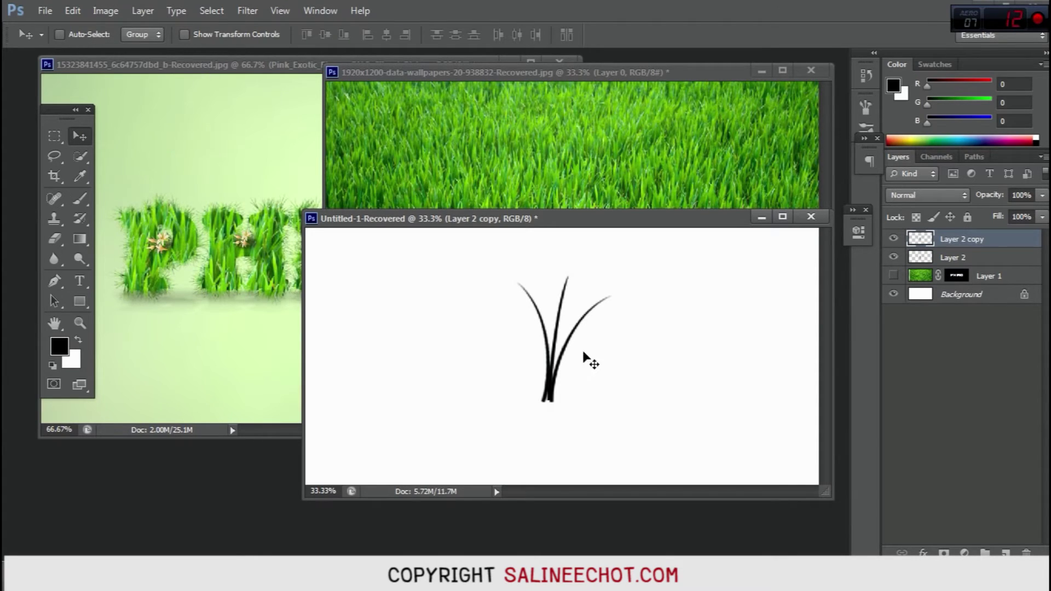
pyautogui.click(185, 34)
pyautogui.moveTo(631, 268)
pyautogui.mouseDown()
pyautogui.moveTo(661, 405)
pyautogui.moveTo(505, 427)
pyautogui.moveTo(530, 391)
pyautogui.mouseUp()
pyautogui.moveTo(572, 296); pyautogui.dragTo(553, 394)
pyautogui.moveTo(597, 364); pyautogui.dragTo(548, 392)
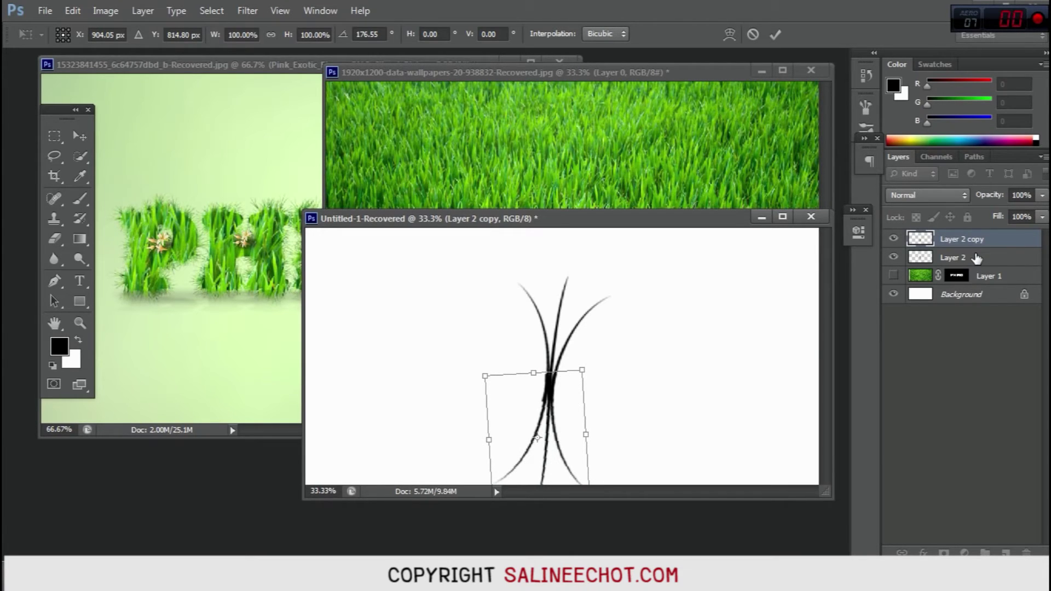
pyautogui.click(775, 35)
# Merge both blades into one layer, scale it narrower, and load its pixels as a selection.
pyautogui.keyDown('ctrl'); pyautogui.click(948, 261); pyautogui.keyUp('ctrl')
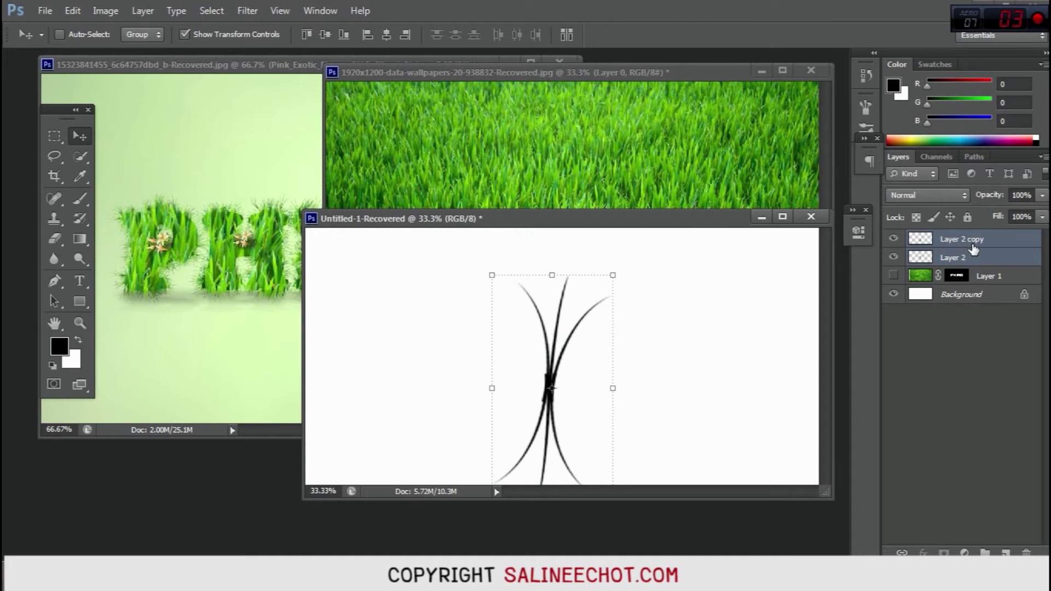
pyautogui.hotkey('ctrl', 'e')
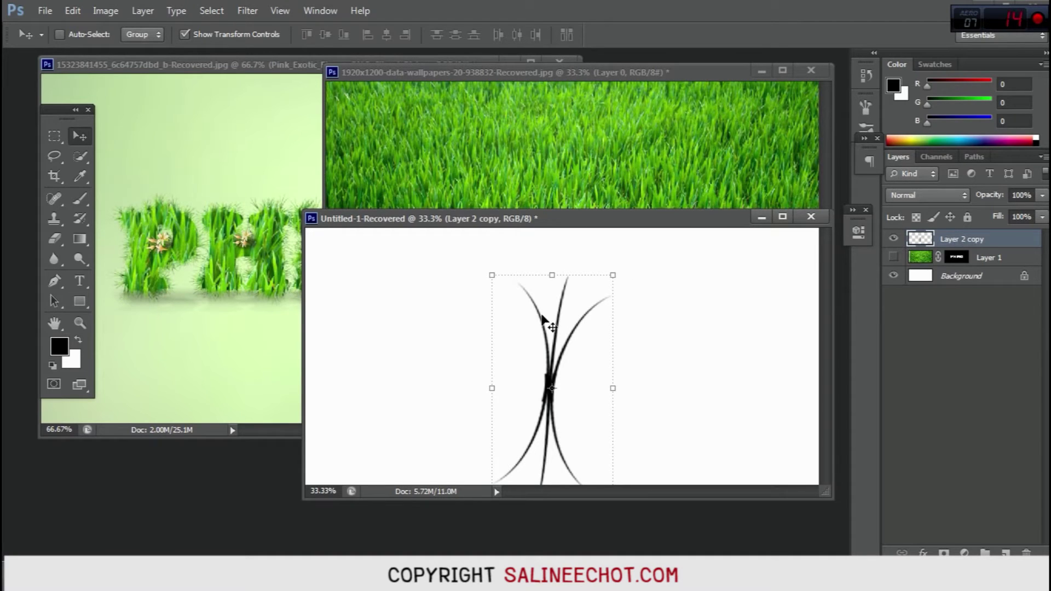
pyautogui.moveTo(554, 342); pyautogui.dragTo(562, 295)
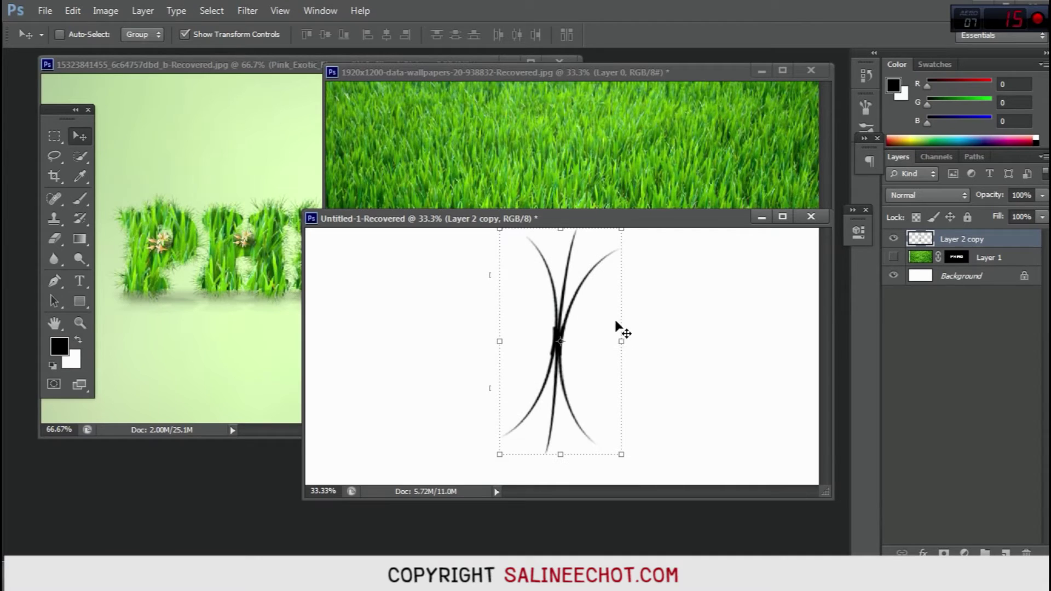
pyautogui.moveTo(618, 336); pyautogui.dragTo(604, 339)
pyautogui.moveTo(606, 230); pyautogui.dragTo(572, 306)
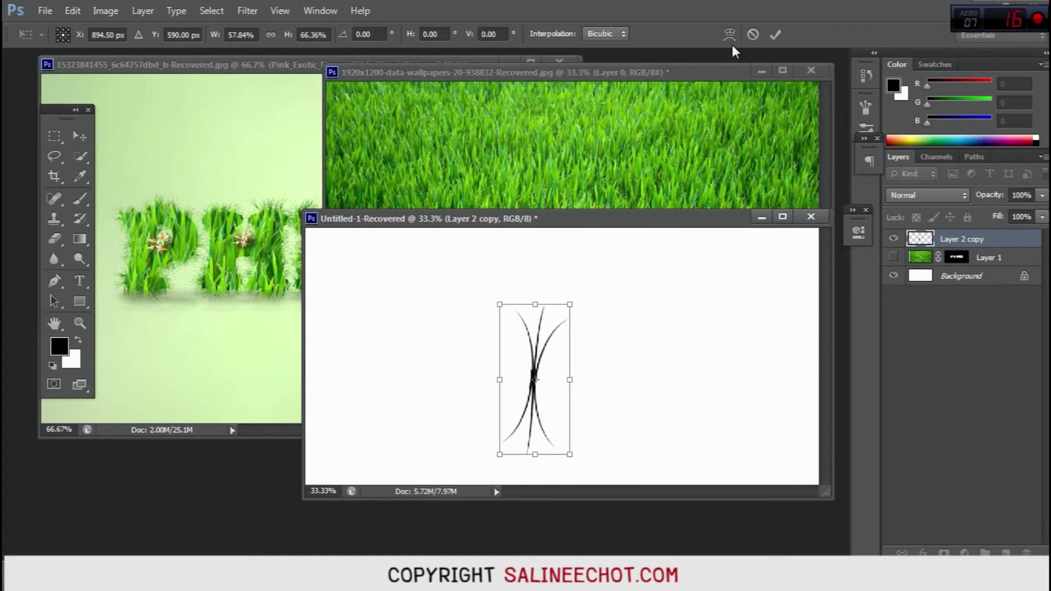
pyautogui.click(777, 34)
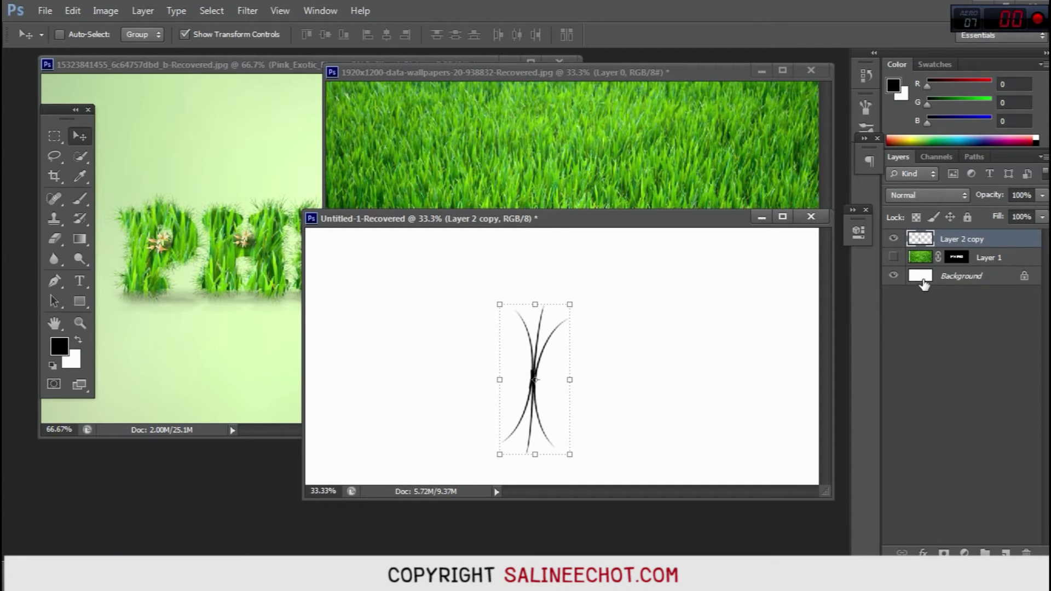
pyautogui.keyDown('ctrl'); pyautogui.click(915, 242); pyautogui.keyUp('ctrl')
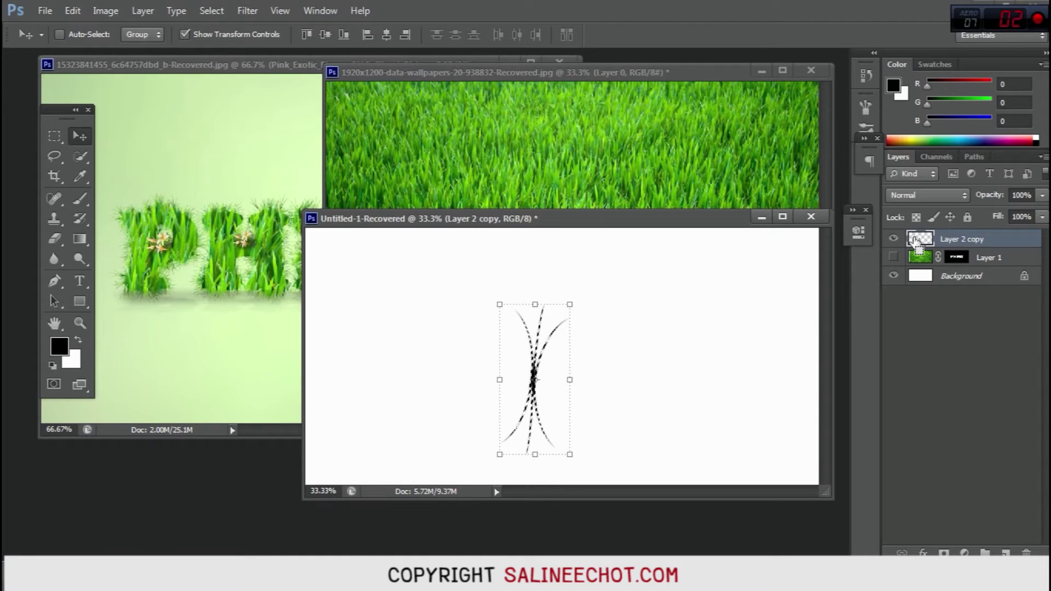
# Define the double grass-blade shape as a brush preset named grass1.
pyautogui.click(79, 14)
pyautogui.click(76, 11)
pyautogui.click(77, 11)
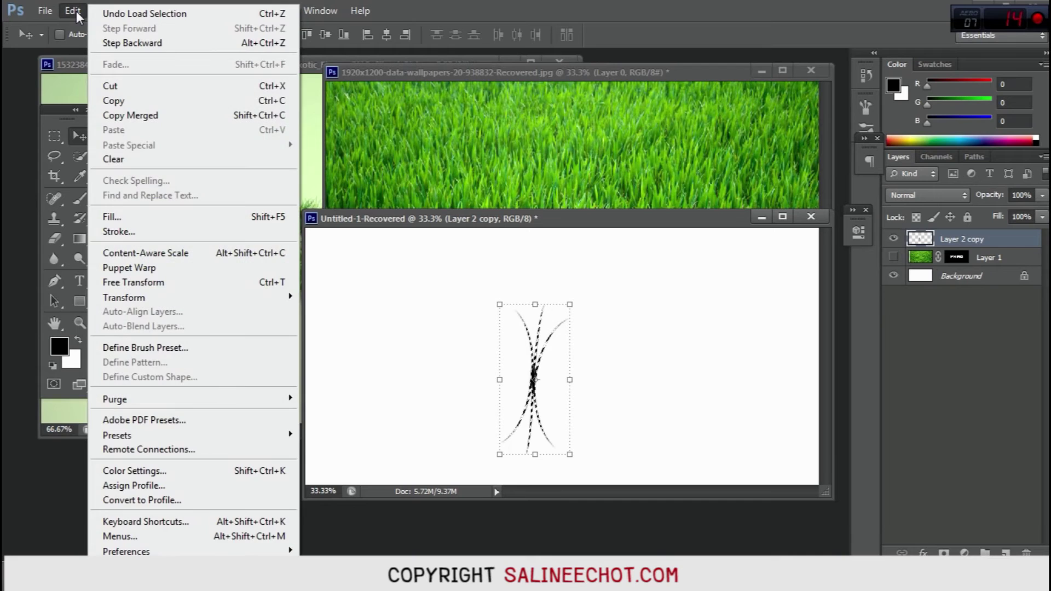
pyautogui.click(186, 356)
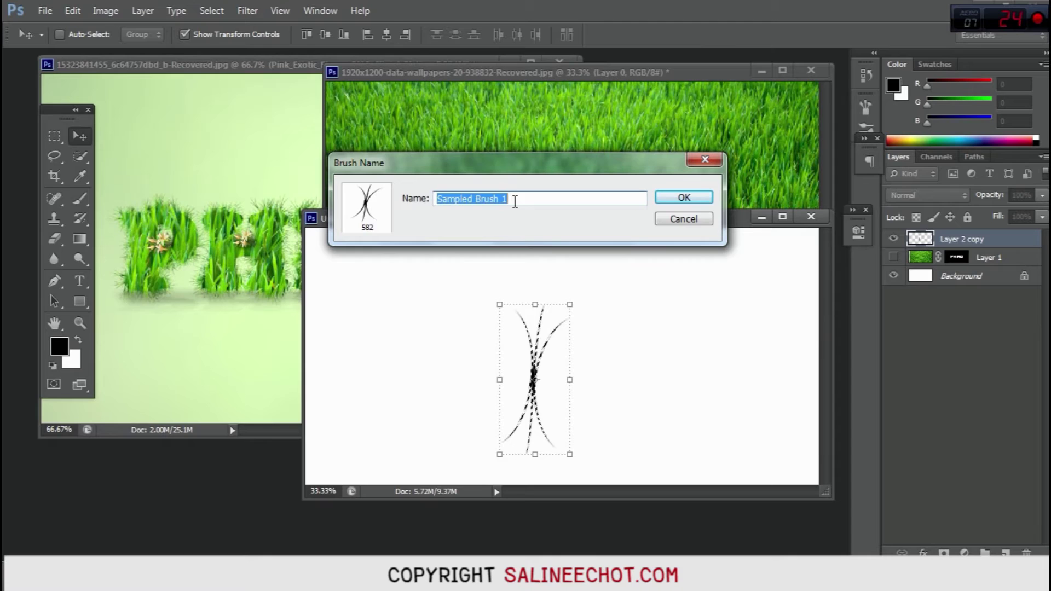
pyautogui.write('br')
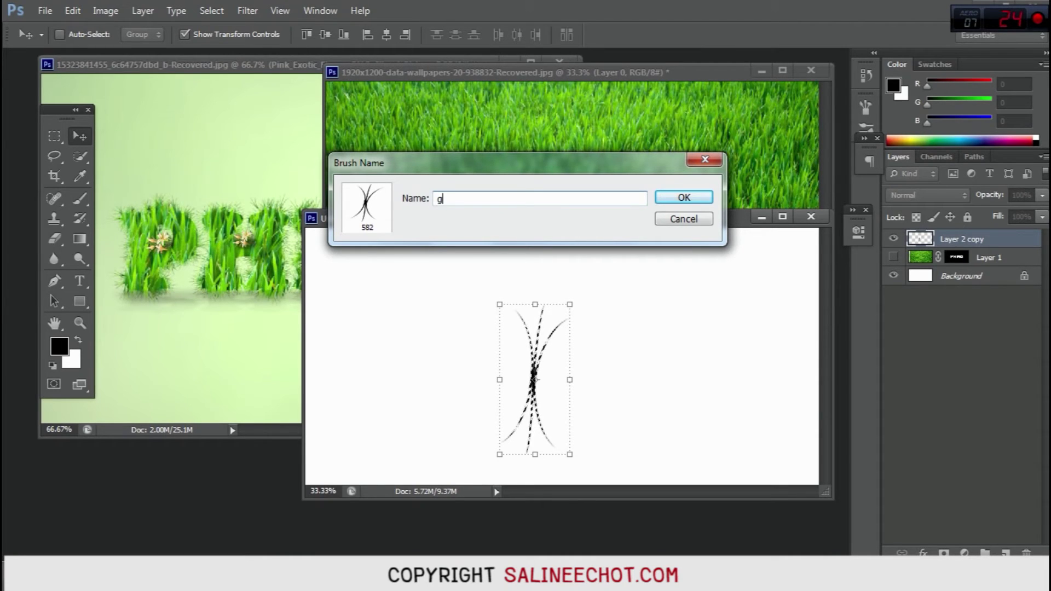
pyautogui.write('ass')
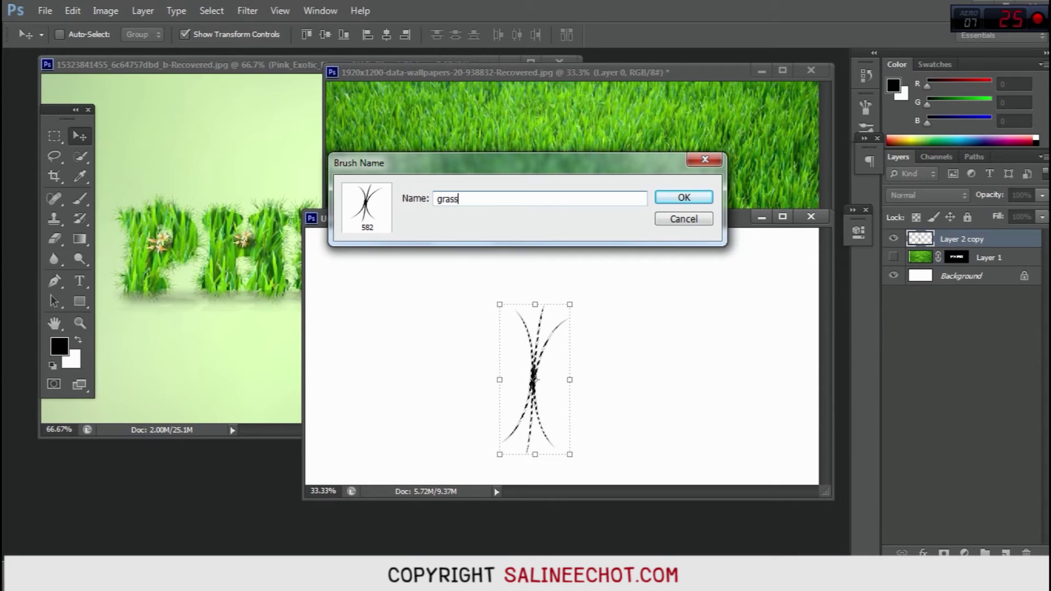
pyautogui.write('1')
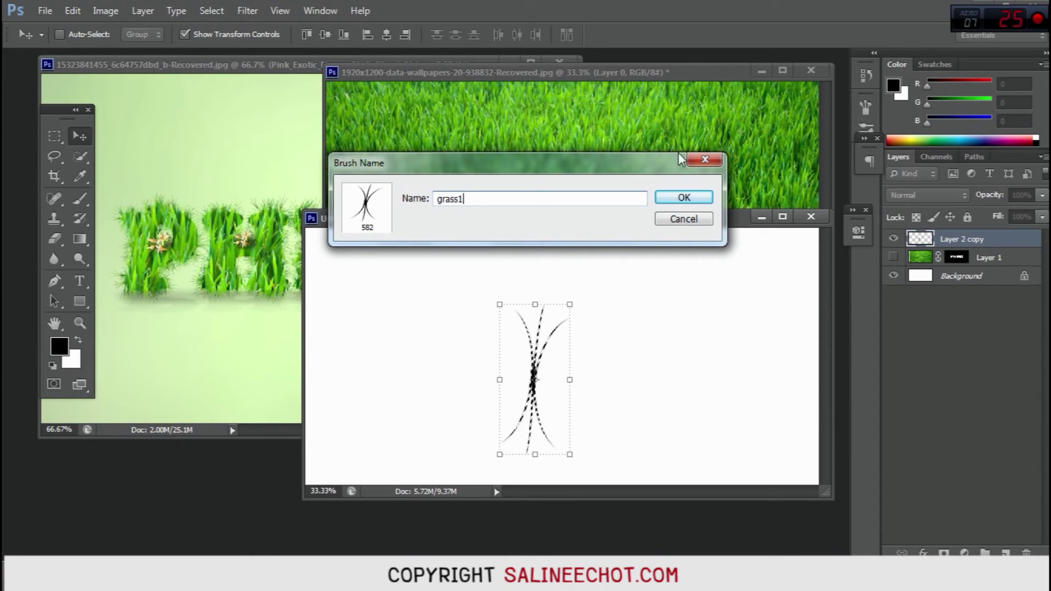
pyautogui.click(694, 199)
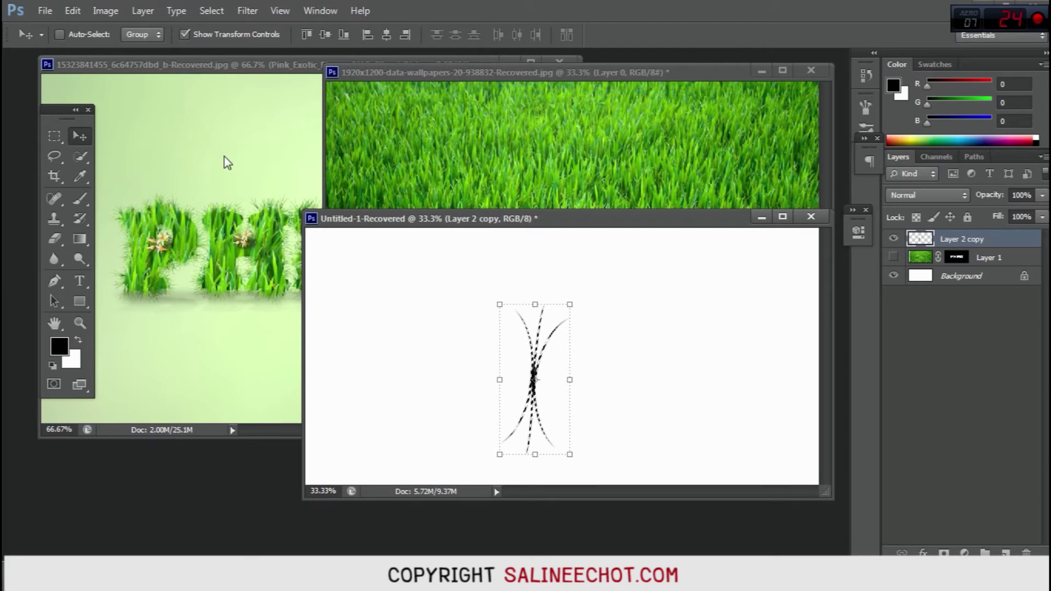
# Deselect, delete the test-stroke layer and show the grass-filled Layer 1 again.
pyautogui.click(54, 136)
pyautogui.hotkey('ctrl', 'd')
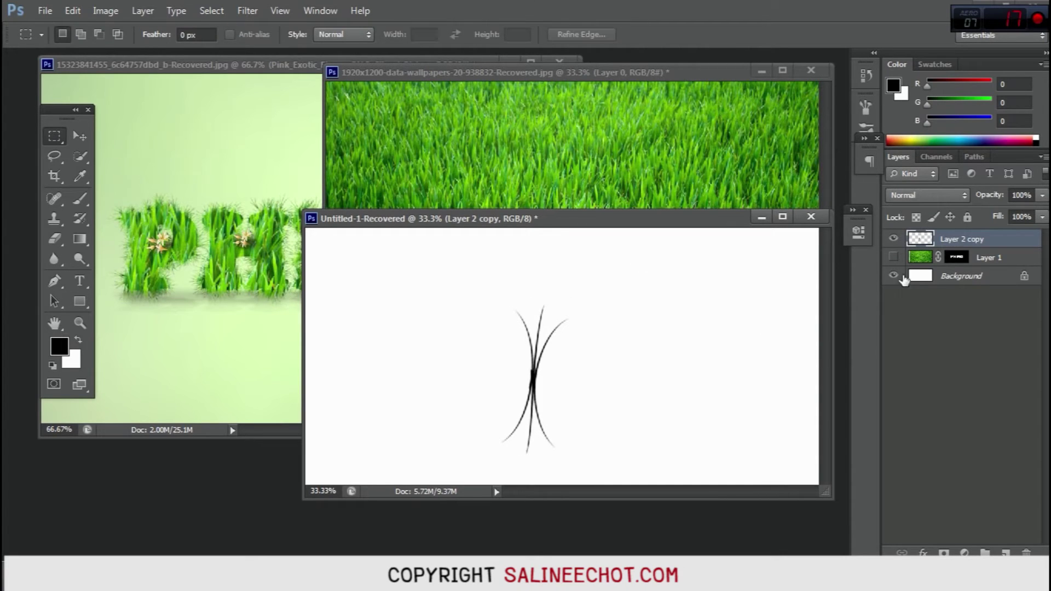
pyautogui.press('Delete')
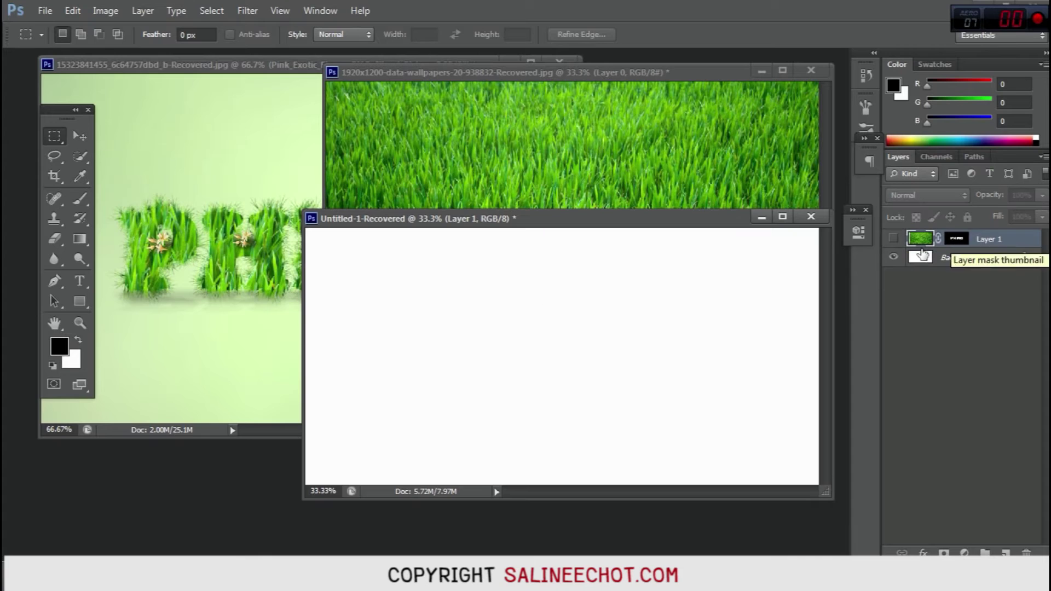
pyautogui.click(894, 239)
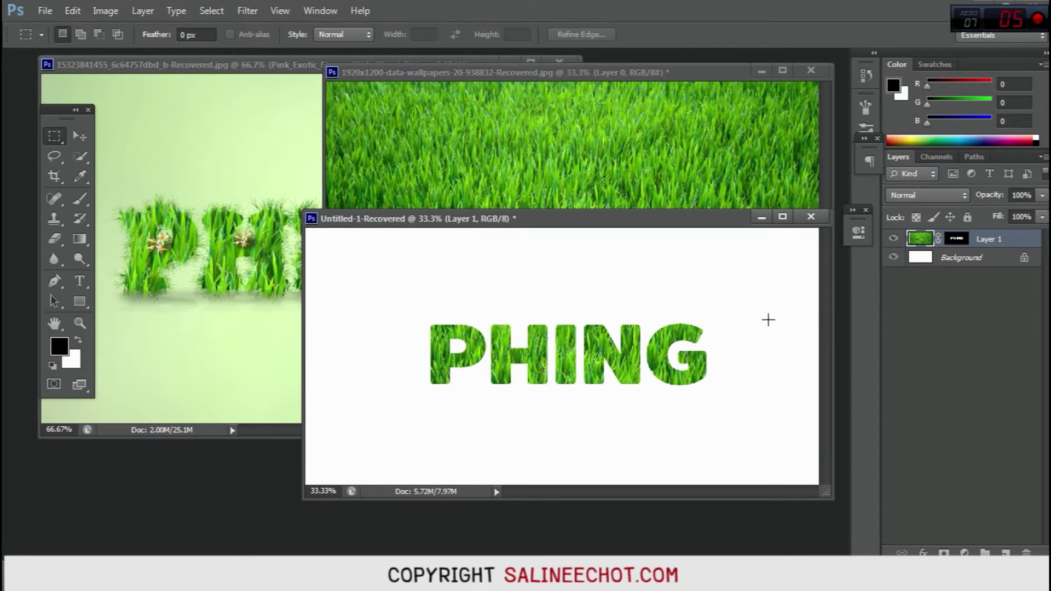
pyautogui.scroll(2, 445, 327)
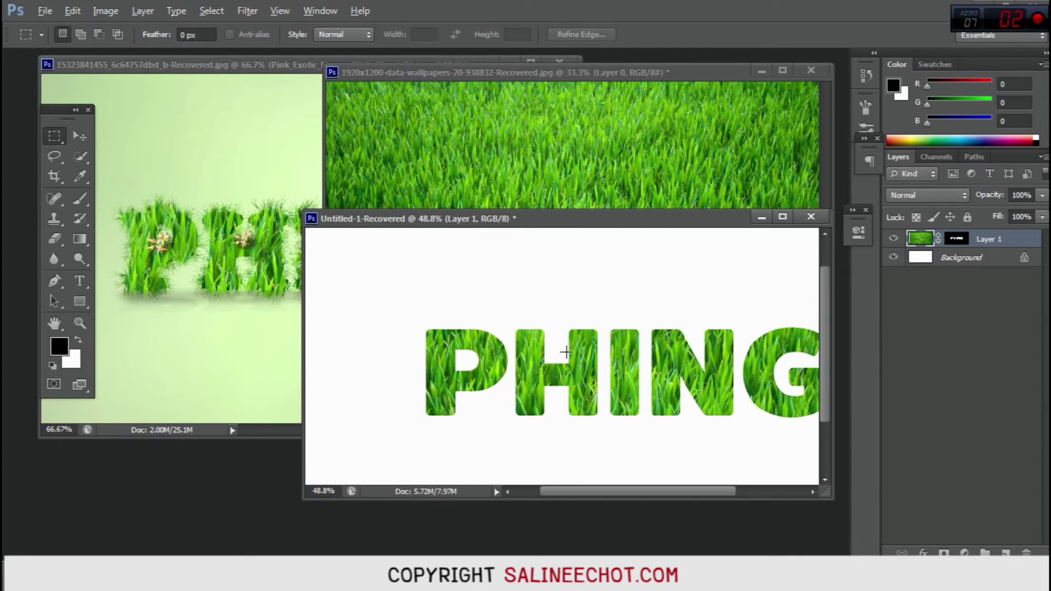
pyautogui.hscroll(3, 567, 350)
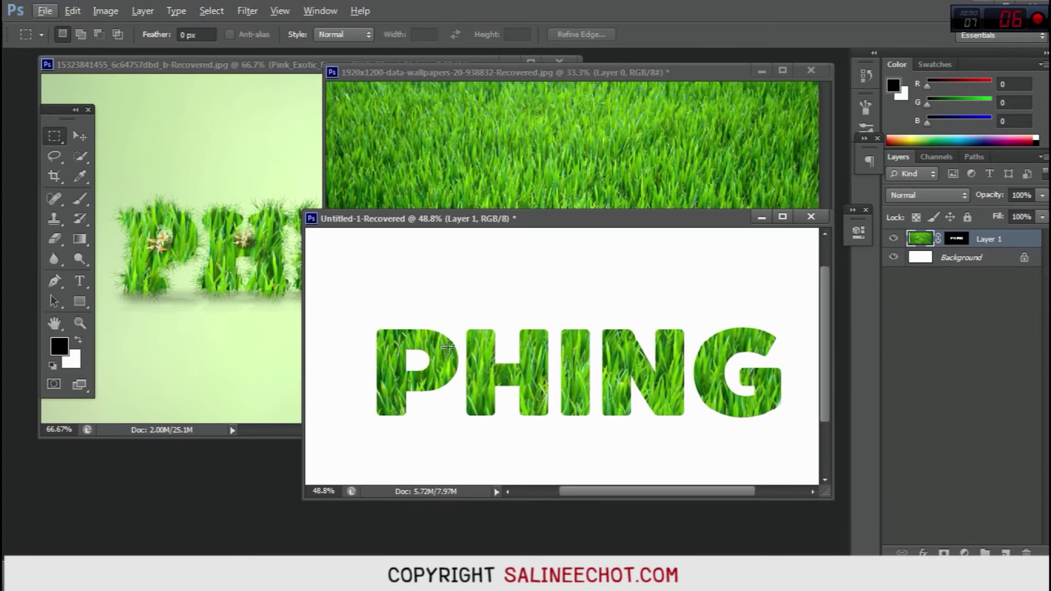
pyautogui.scroll(-1, 447, 347)
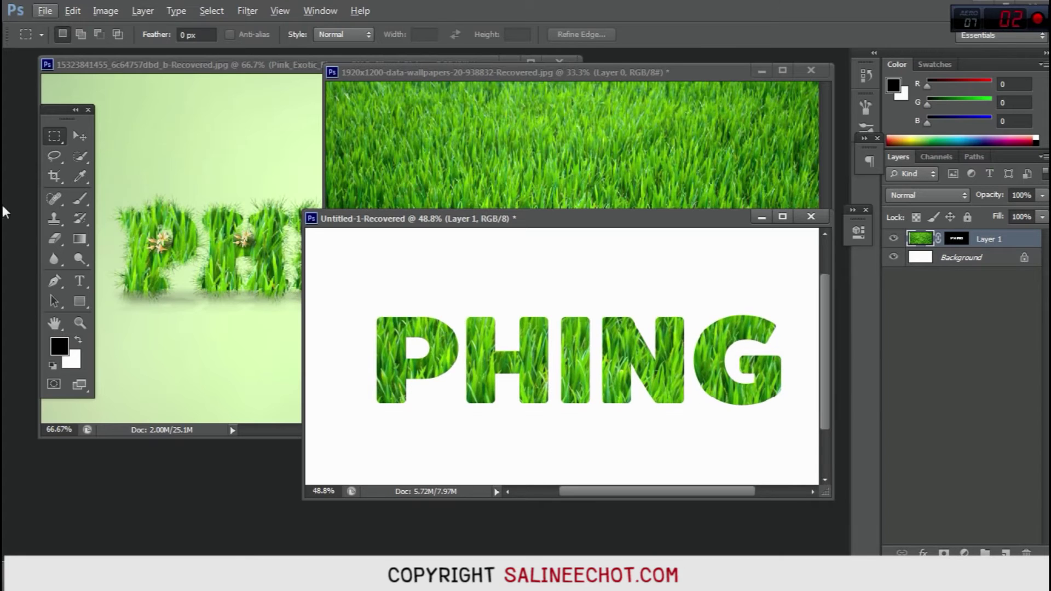
# Choose the 582 px grass1 brush preset and shrink it to 125 px.
pyautogui.click(81, 196)
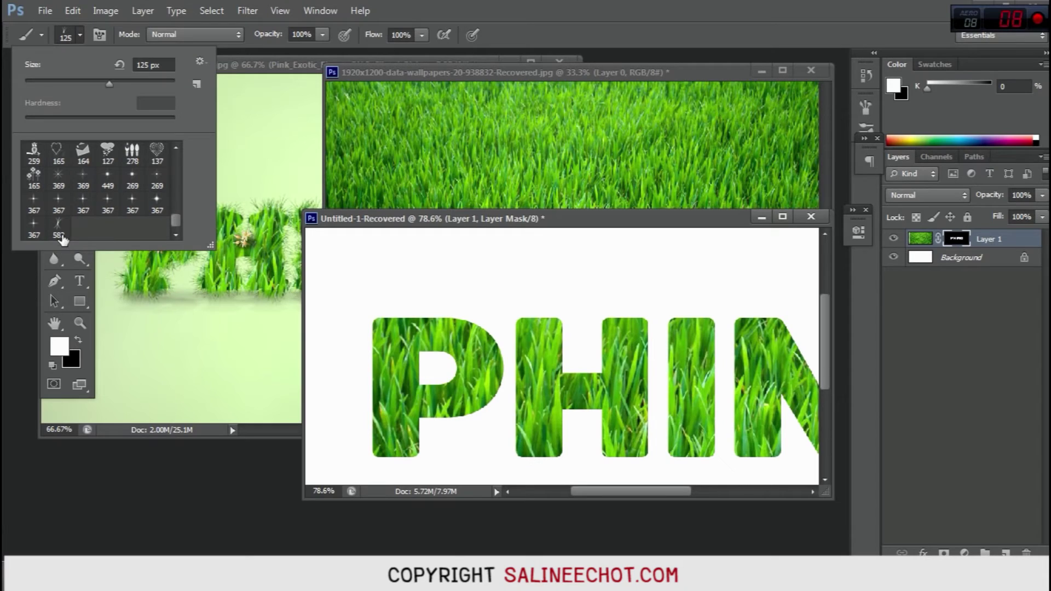
pyautogui.click(59, 229)
pyautogui.doubleClick(66, 225)
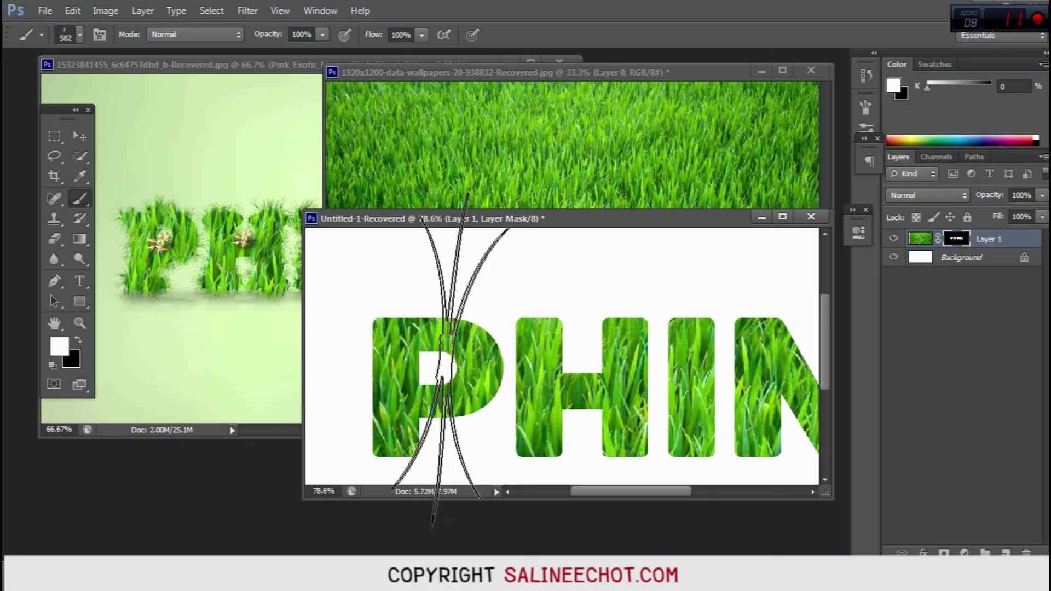
pyautogui.press('[')
pyautogui.press('[')
pyautogui.press('[')
pyautogui.press('[')
pyautogui.press('[')
pyautogui.press('[')
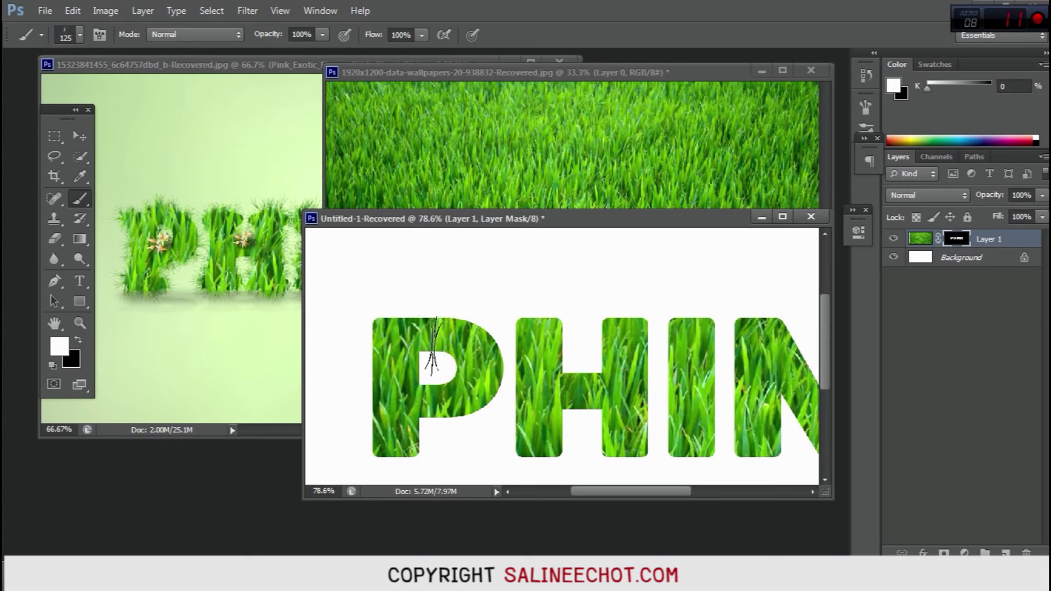
# Give grass1 Shape Dynamics with 43% roundness jitter and Scattering at count 10.
pyautogui.click(95, 39)
pyautogui.click(580, 153)
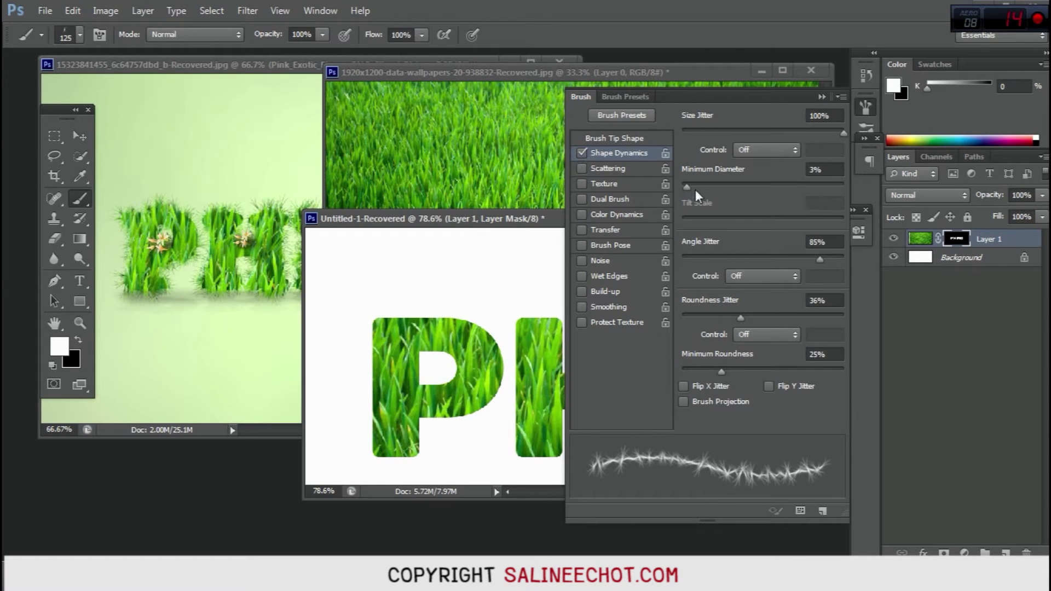
pyautogui.moveTo(749, 316); pyautogui.dragTo(779, 316)
pyautogui.click(618, 170)
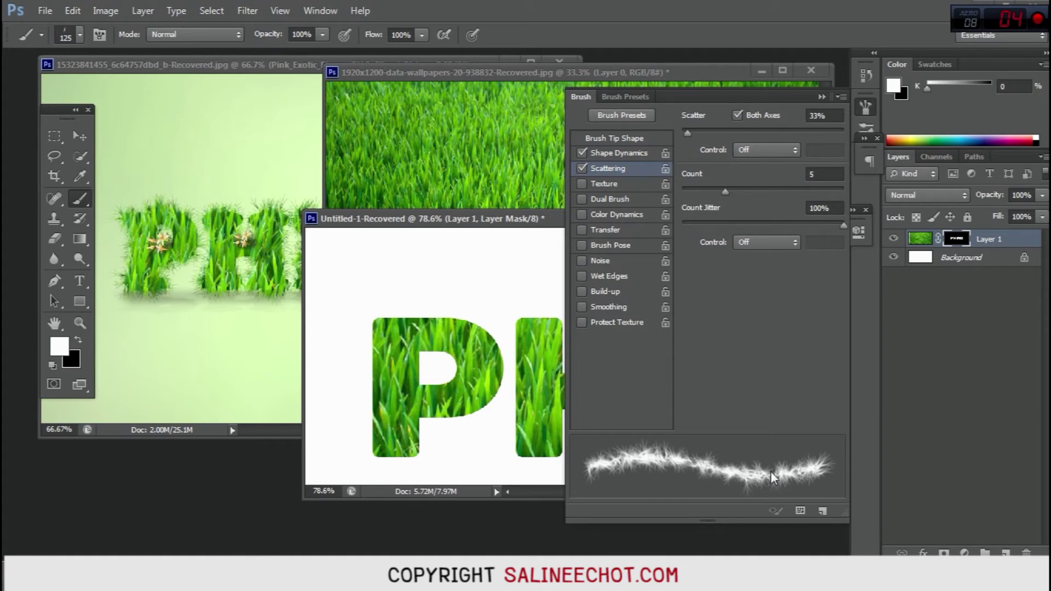
pyautogui.moveTo(741, 189)
pyautogui.mouseDown()
pyautogui.moveTo(792, 194)
pyautogui.moveTo(762, 196)
pyautogui.mouseUp()
pyautogui.click(865, 106)
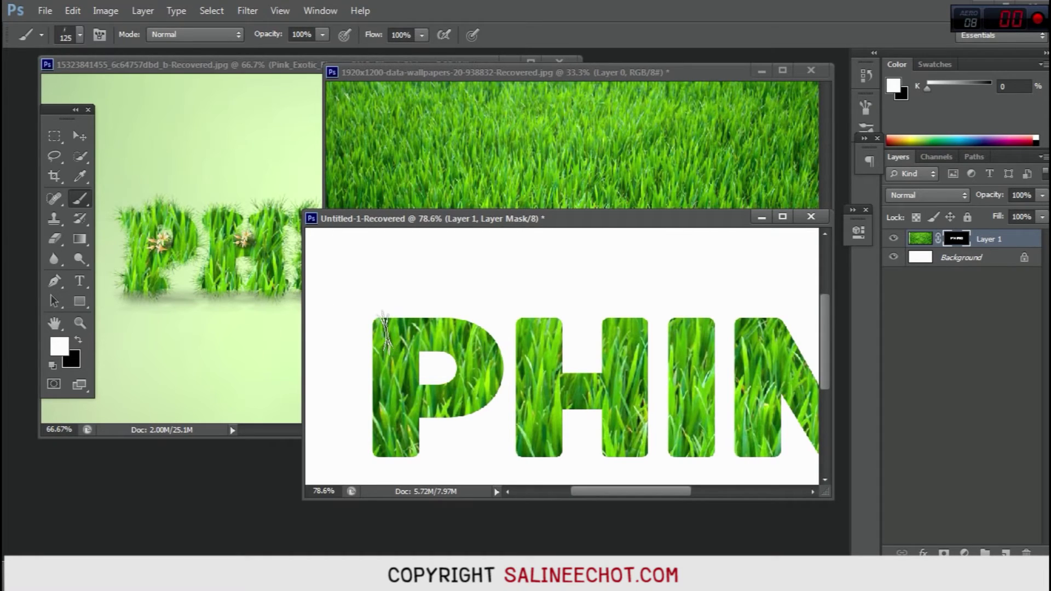
# Paint grass-blade fringes on the mask along the edges of P, H, I, N and G.
pyautogui.moveTo(377, 330)
pyautogui.mouseDown()
pyautogui.moveTo(465, 338)
pyautogui.moveTo(490, 385)
pyautogui.moveTo(493, 356)
pyautogui.moveTo(467, 345)
pyautogui.moveTo(474, 371)
pyautogui.moveTo(449, 400)
pyautogui.moveTo(466, 407)
pyautogui.moveTo(480, 396)
pyautogui.moveTo(434, 399)
pyautogui.moveTo(413, 416)
pyautogui.moveTo(408, 446)
pyautogui.moveTo(382, 446)
pyautogui.moveTo(372, 427)
pyautogui.moveTo(390, 326)
pyautogui.moveTo(471, 333)
pyautogui.moveTo(486, 375)
pyautogui.moveTo(478, 397)
pyautogui.moveTo(437, 412)
pyautogui.mouseUp()
pyautogui.moveTo(532, 324)
pyautogui.mouseDown()
pyautogui.moveTo(554, 327)
pyautogui.moveTo(555, 356)
pyautogui.moveTo(552, 385)
pyautogui.moveTo(531, 378)
pyautogui.moveTo(526, 333)
pyautogui.moveTo(528, 439)
pyautogui.moveTo(553, 444)
pyautogui.moveTo(555, 410)
pyautogui.moveTo(510, 447)
pyautogui.moveTo(557, 410)
pyautogui.moveTo(604, 395)
pyautogui.moveTo(617, 442)
pyautogui.moveTo(638, 446)
pyautogui.moveTo(632, 324)
pyautogui.moveTo(607, 324)
pyautogui.moveTo(601, 371)
pyautogui.moveTo(584, 376)
pyautogui.moveTo(602, 361)
pyautogui.moveTo(364, 330)
pyautogui.mouseUp()
pyautogui.moveTo(448, 294)
pyautogui.mouseDown()
pyautogui.moveTo(460, 282)
pyautogui.moveTo(475, 306)
pyautogui.moveTo(481, 355)
pyautogui.moveTo(451, 435)
pyautogui.mouseUp()
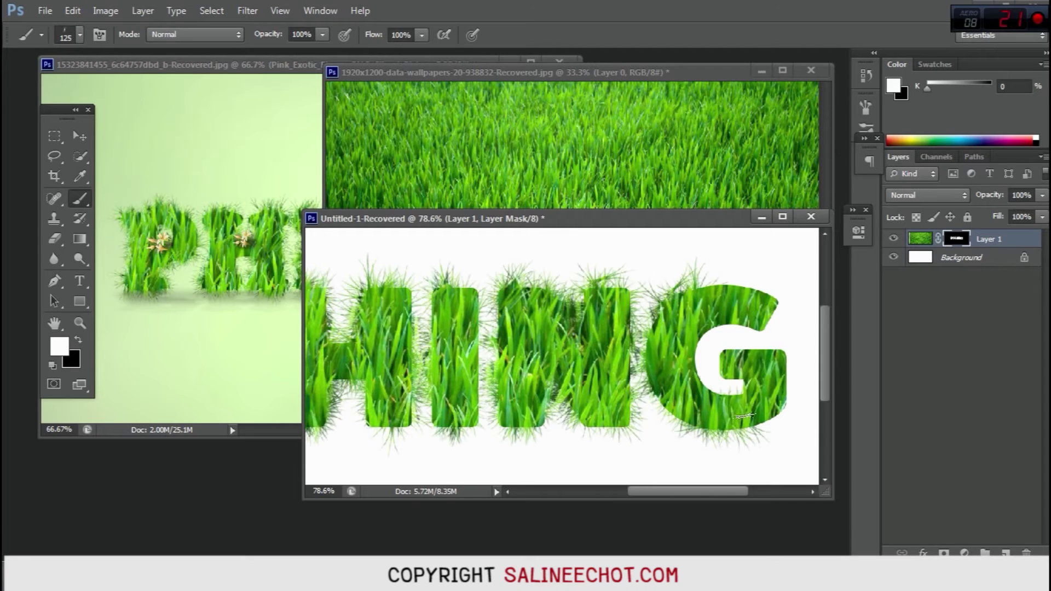
pyautogui.moveTo(751, 414)
pyautogui.mouseDown()
pyautogui.moveTo(774, 370)
pyautogui.moveTo(759, 364)
pyautogui.moveTo(729, 362)
pyautogui.moveTo(720, 393)
pyautogui.moveTo(677, 386)
pyautogui.mouseUp()
pyautogui.moveTo(676, 335)
pyautogui.mouseDown()
pyautogui.moveTo(769, 304)
pyautogui.moveTo(693, 304)
pyautogui.moveTo(733, 314)
pyautogui.moveTo(605, 331)
pyautogui.mouseUp()
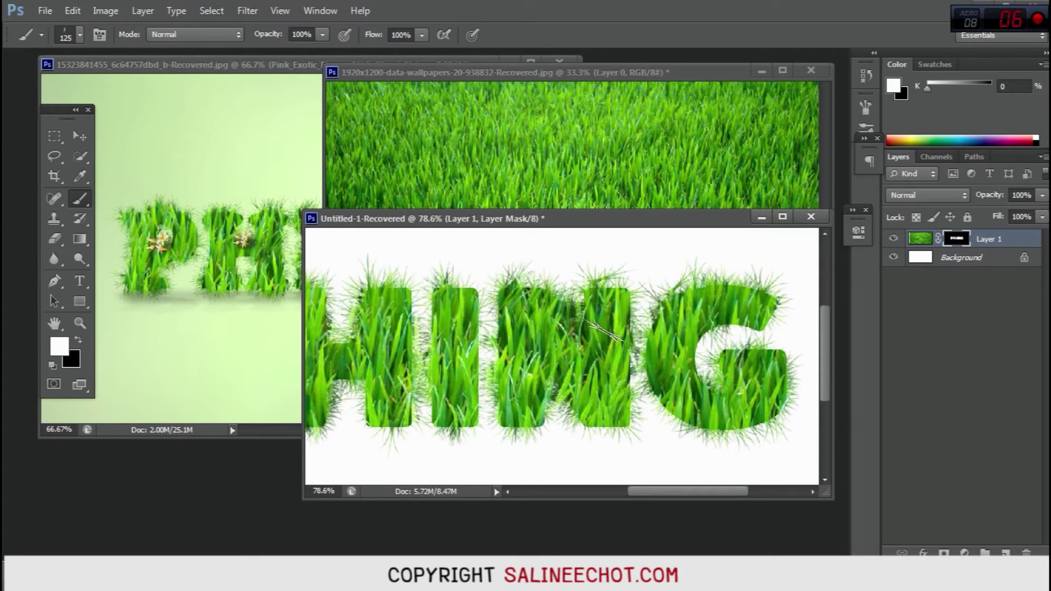
pyautogui.scroll(-2, 539, 345)
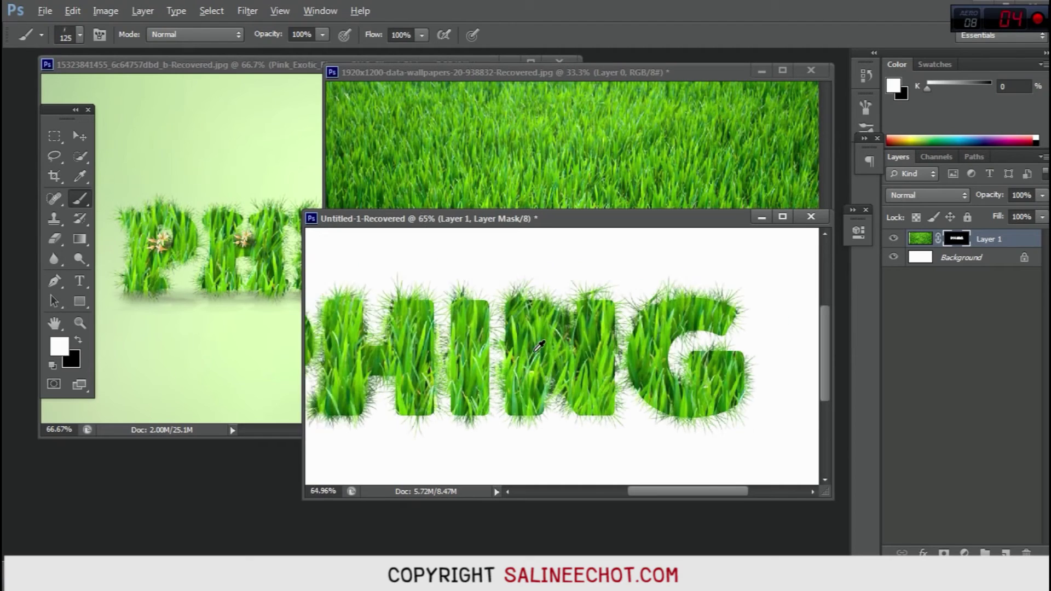
pyautogui.scroll(-2, 539, 345)
pyautogui.hscroll(-3, 542, 344)
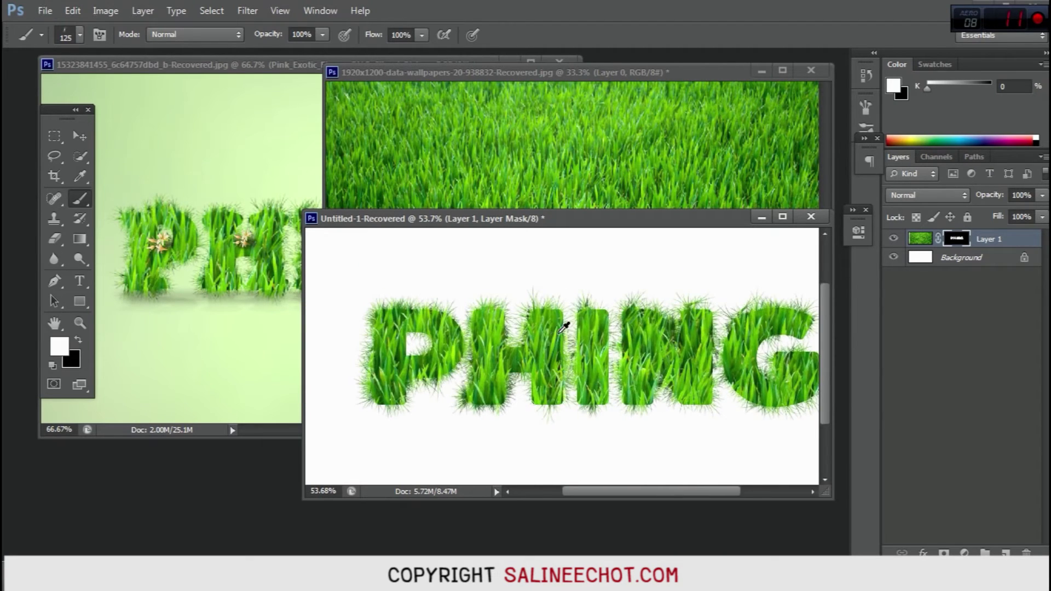
pyautogui.hscroll(3, 563, 327)
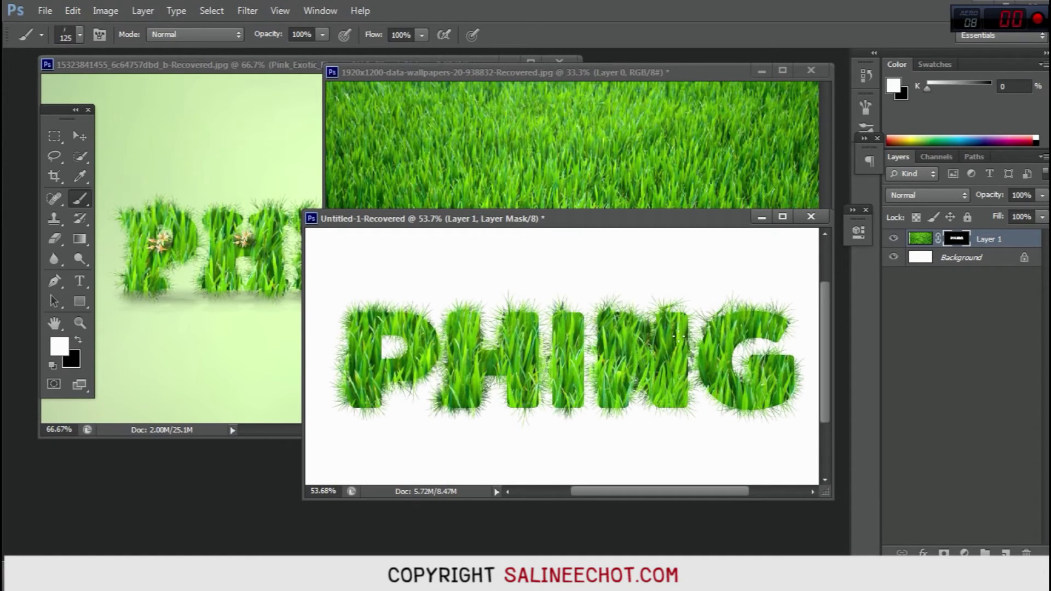
# Duplicate the grass text layer as Layer 1 copy, convert it to a smart object, then rasterize it.
pyautogui.hotkey('ctrl', 'j')
pyautogui.click(986, 241)
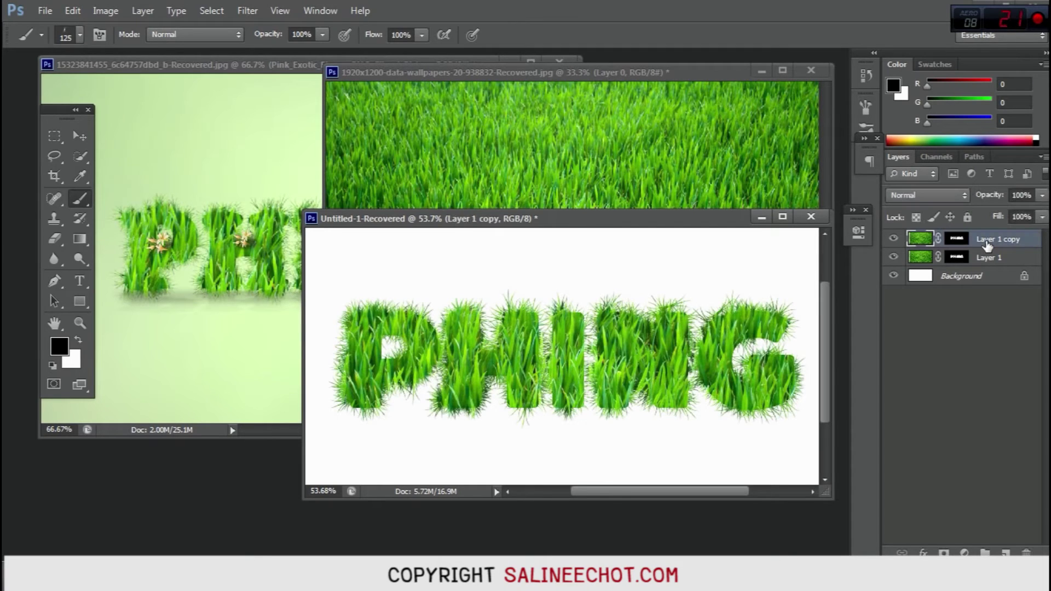
pyautogui.rightClick(986, 239)
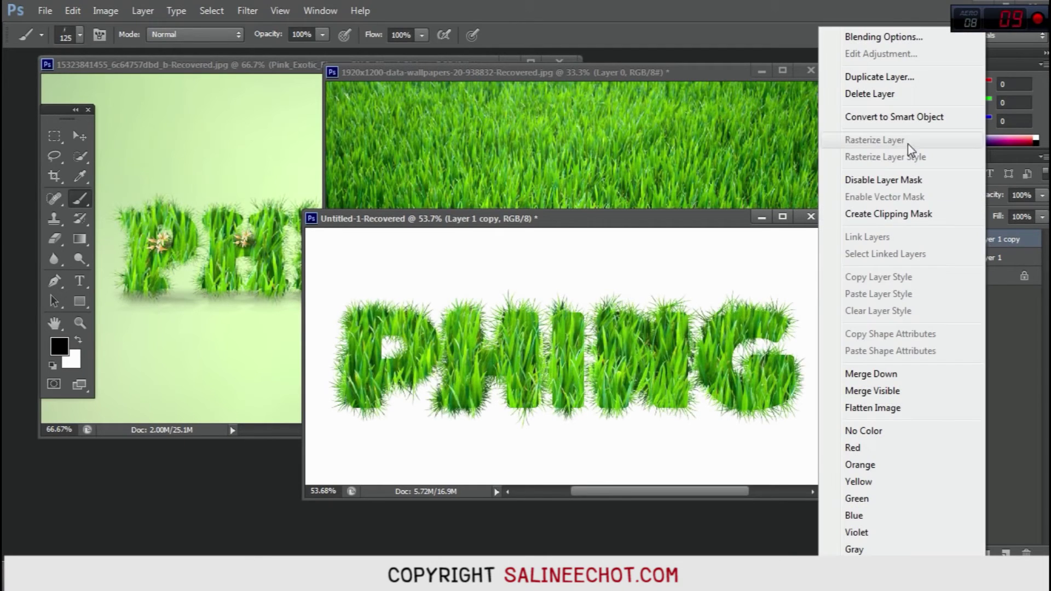
pyautogui.click(913, 117)
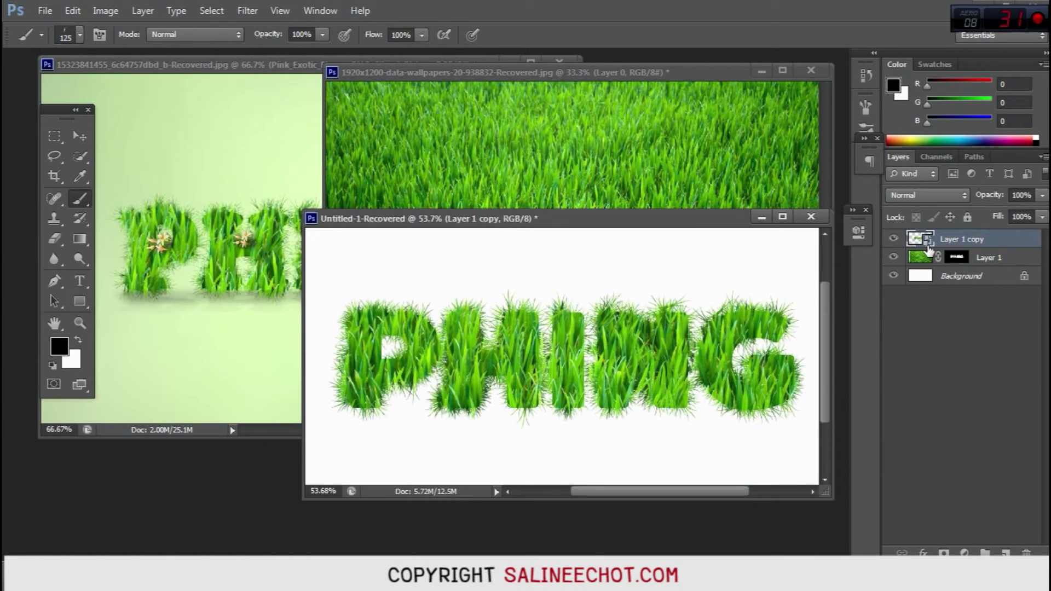
pyautogui.rightClick(944, 239)
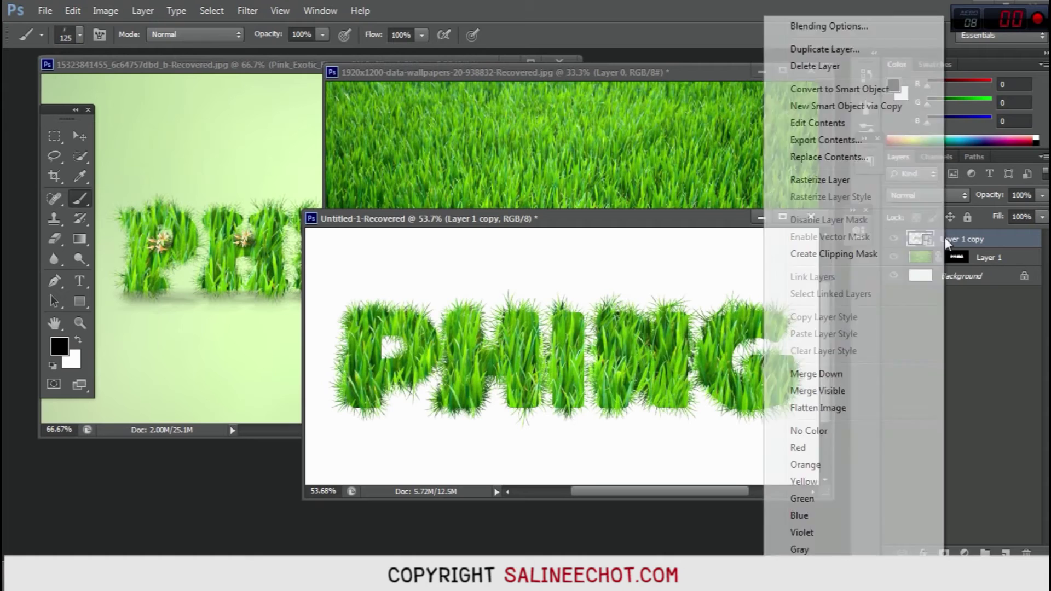
pyautogui.click(817, 182)
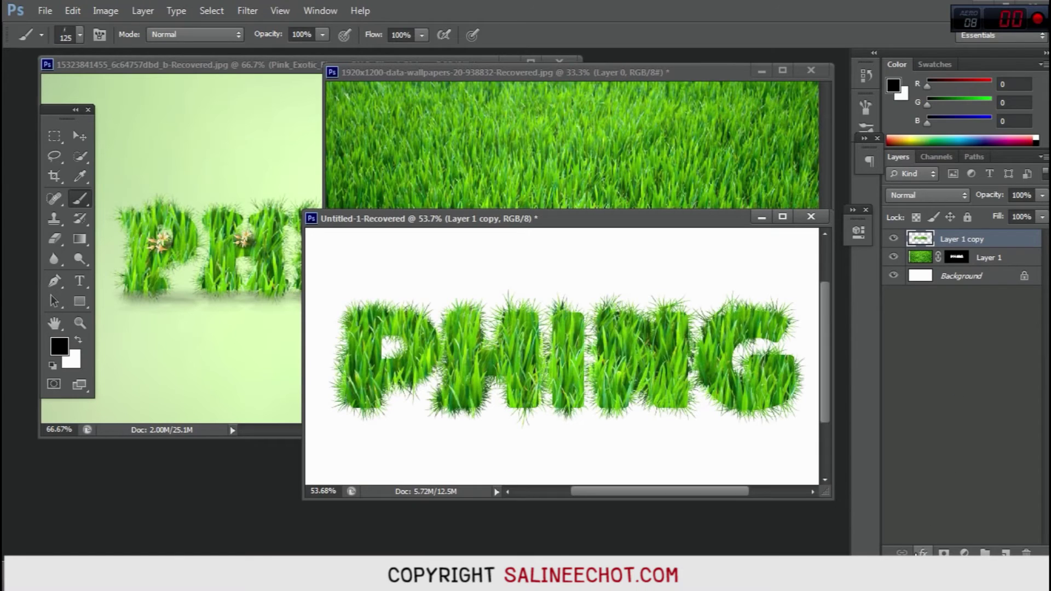
pyautogui.click(922, 553)
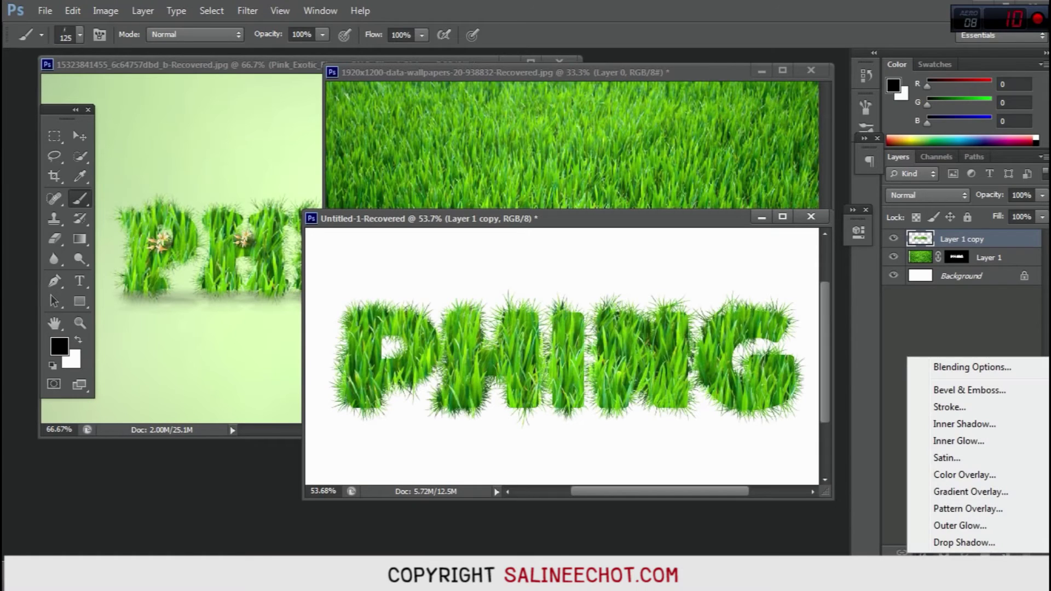
# Add a near-black 070505 Color Overlay to Layer 1 copy, making the PHING copy solid black.
pyautogui.click(953, 475)
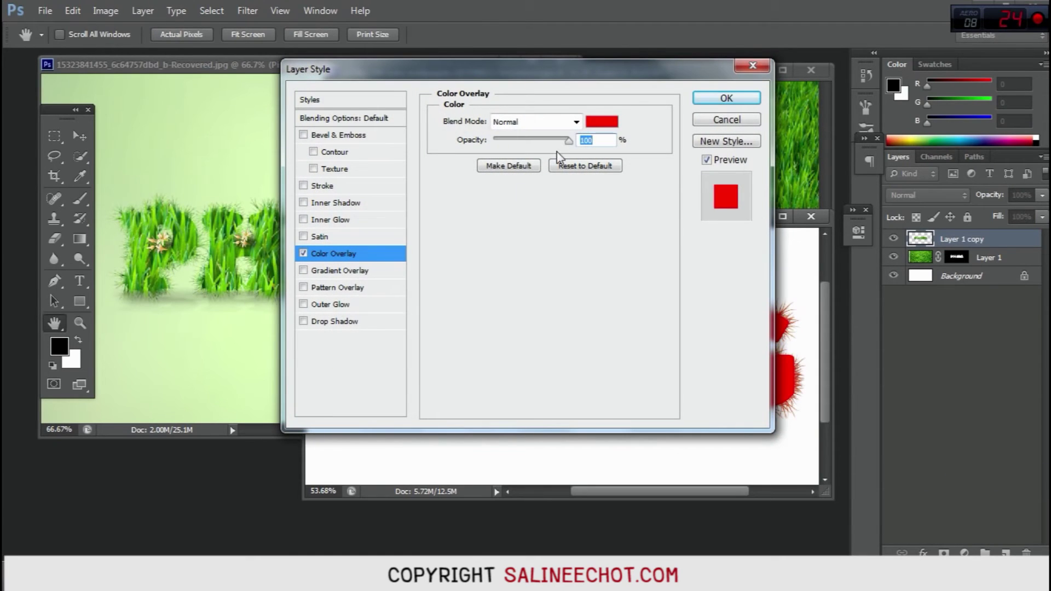
pyautogui.click(604, 118)
pyautogui.click(391, 325)
pyautogui.click(368, 329)
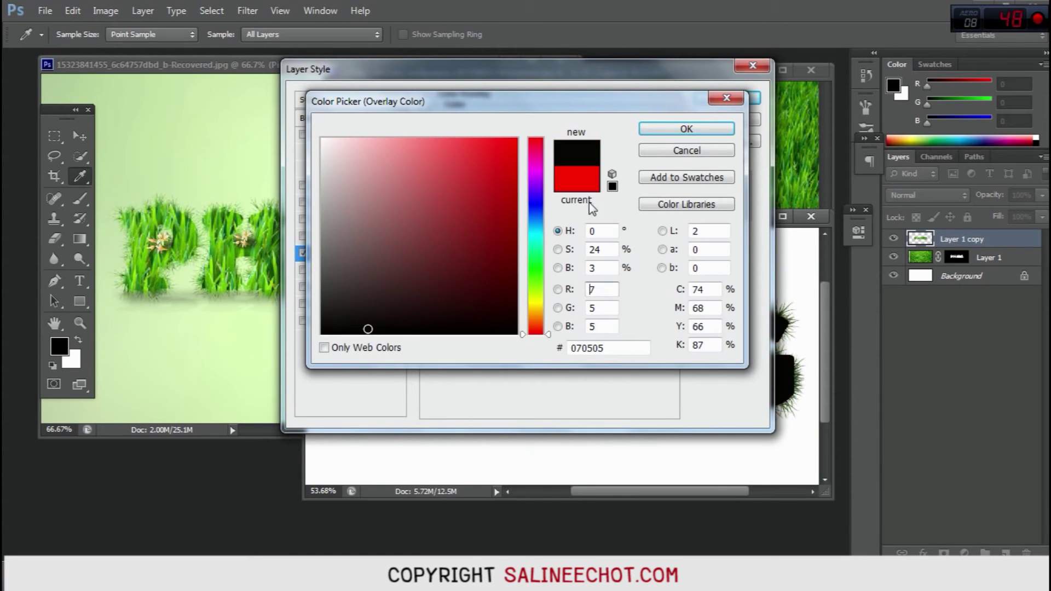
pyautogui.click(710, 127)
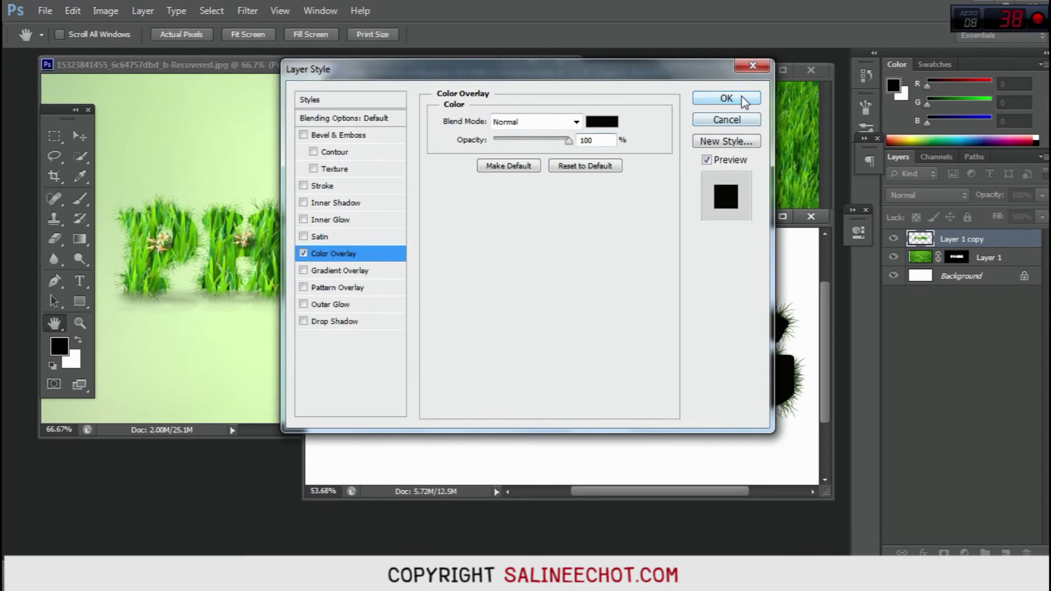
pyautogui.click(730, 98)
pyautogui.click(80, 135)
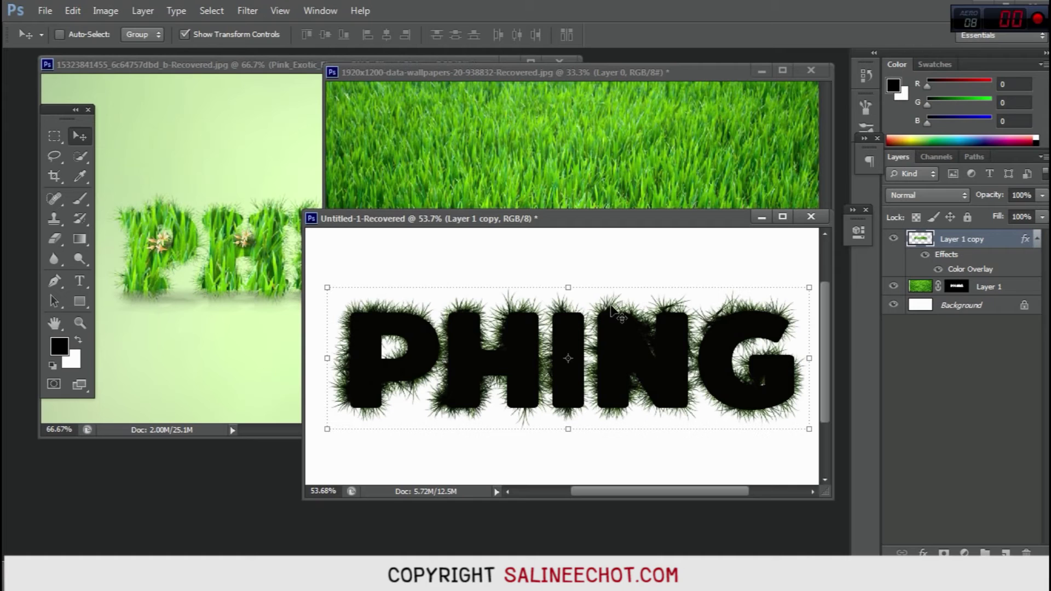
# Flip the black copy upside down beneath PHING and move it behind the grass text layer.
pyautogui.moveTo(568, 290); pyautogui.dragTo(570, 412)
pyautogui.click(775, 34)
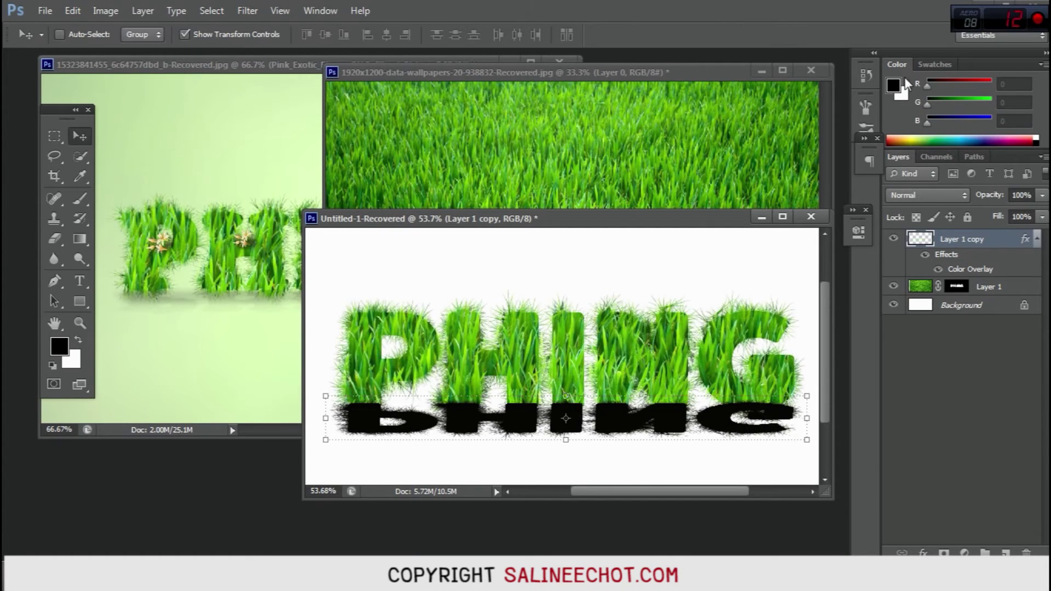
pyautogui.moveTo(947, 248); pyautogui.dragTo(956, 297)
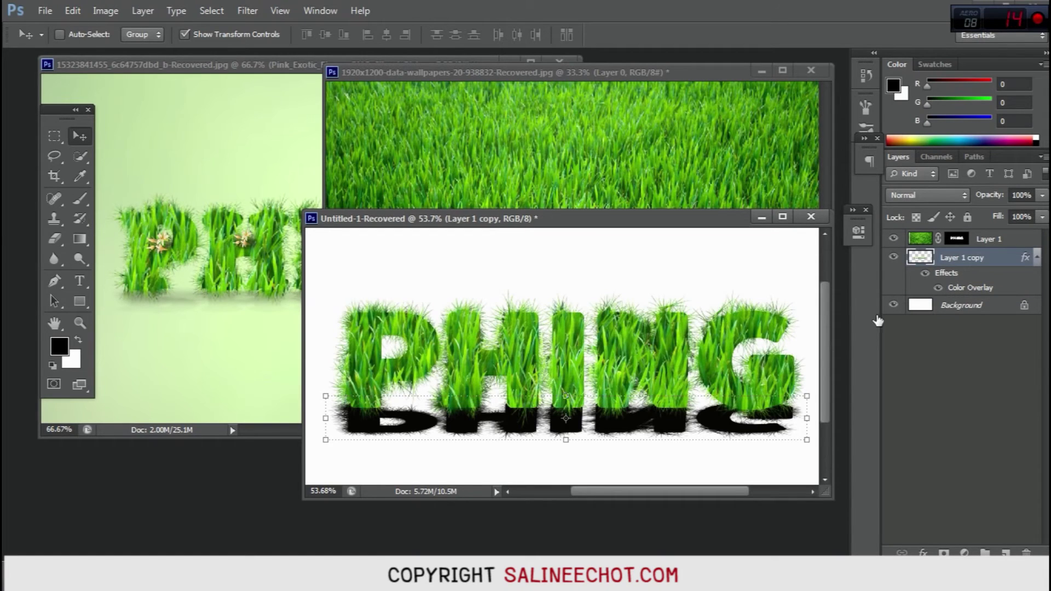
# Lower the reflection layer's opacity to 16% and add a layer mask to it.
pyautogui.click(1041, 198)
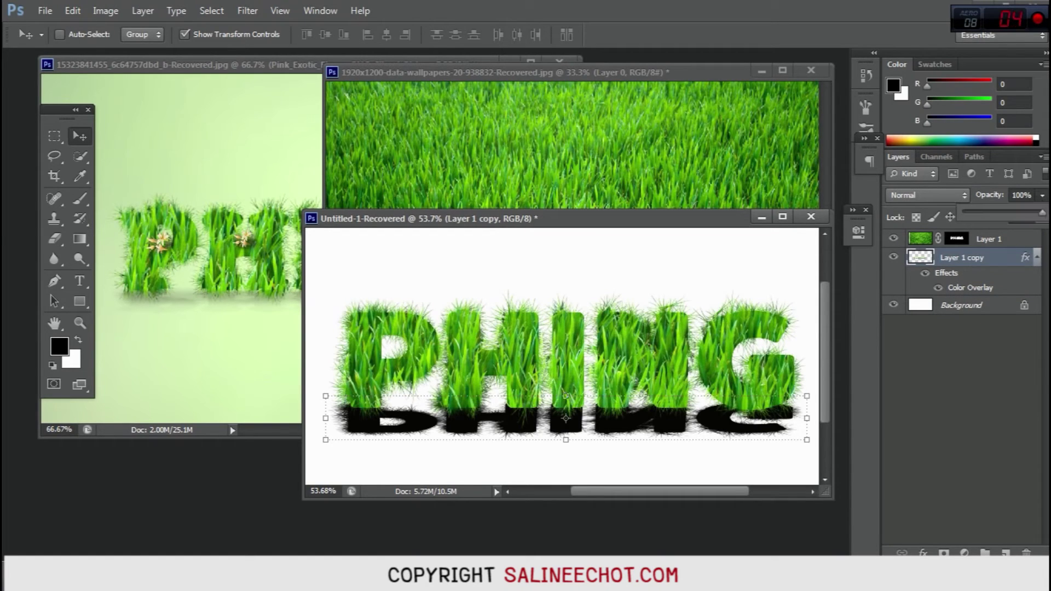
pyautogui.moveTo(1042, 216); pyautogui.dragTo(975, 219)
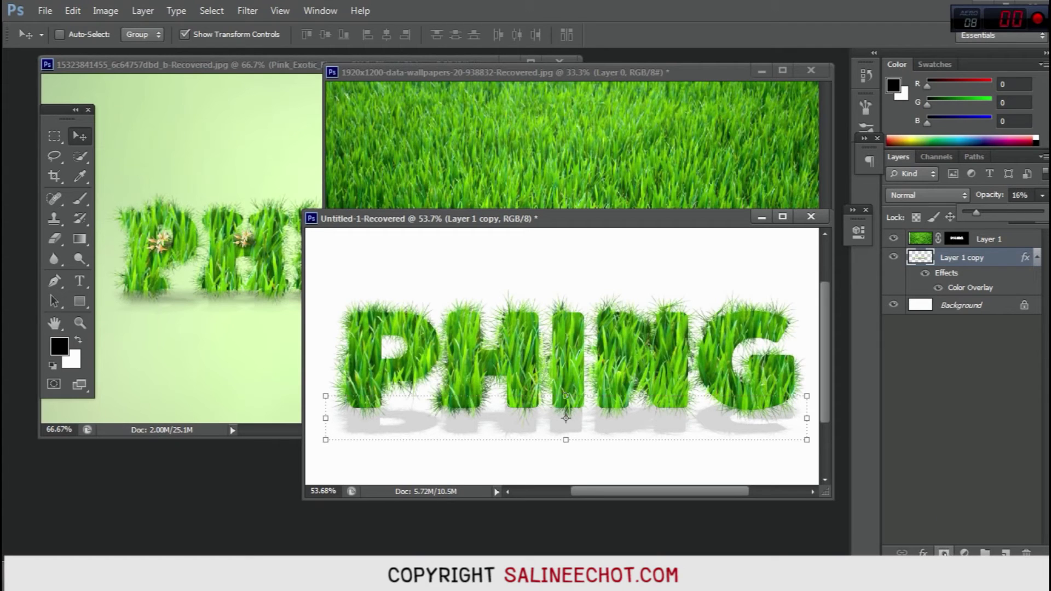
pyautogui.click(943, 552)
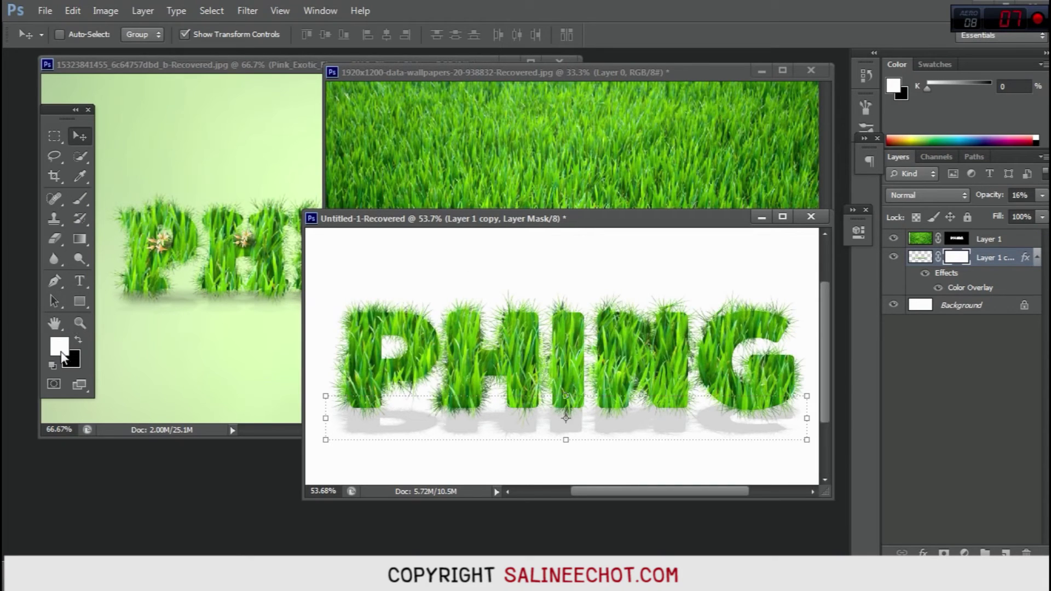
# Reset to a black foreground and choose the Brush with a soft round 0% hardness tip.
pyautogui.click(79, 339)
pyautogui.click(80, 323)
pyautogui.press('b')
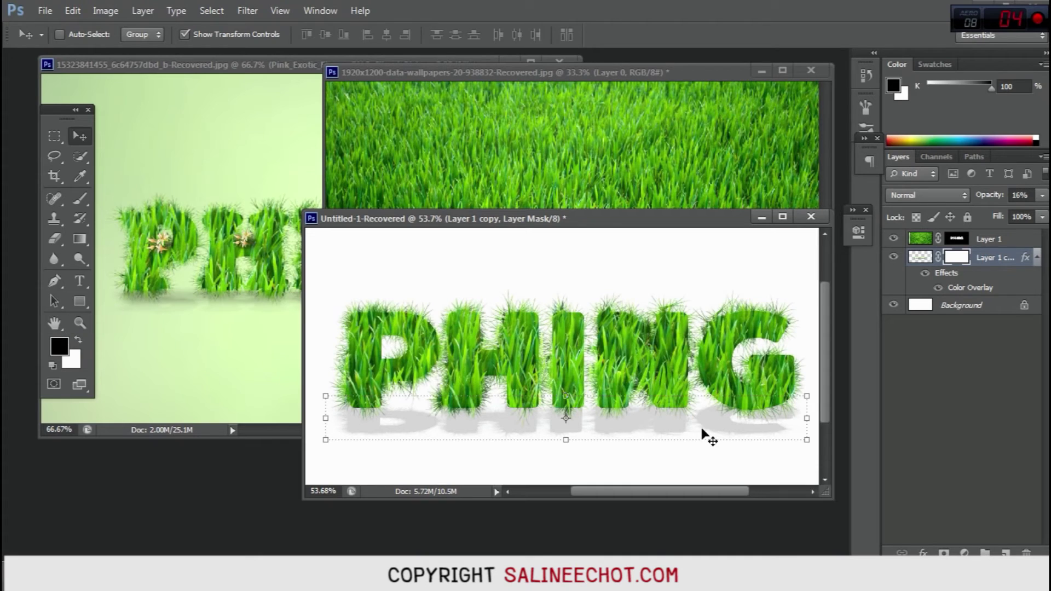
pyautogui.click(79, 200)
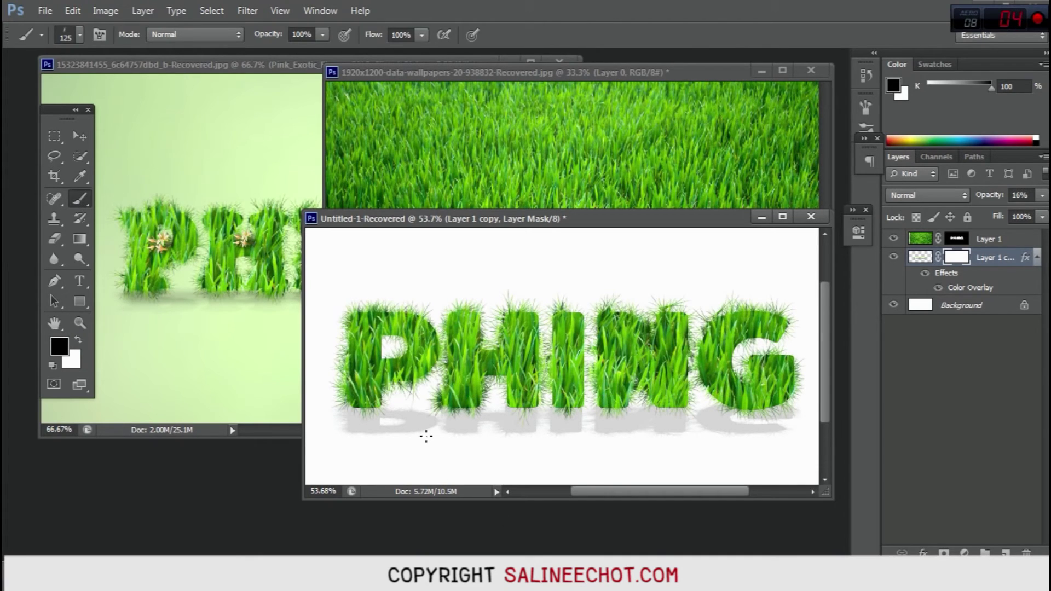
pyautogui.click(80, 36)
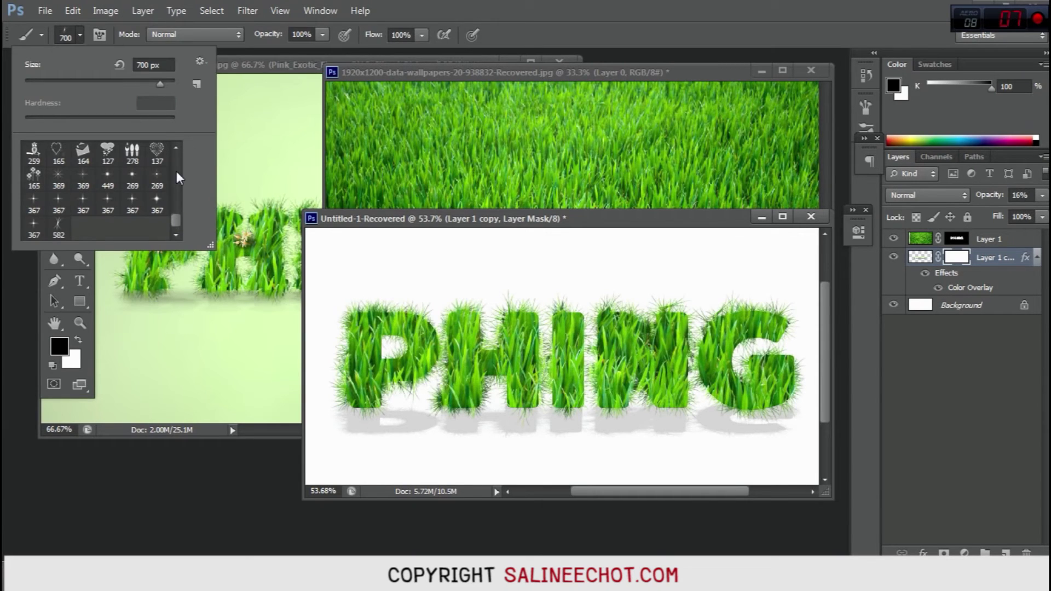
pyautogui.moveTo(175, 223); pyautogui.dragTo(188, 160)
pyautogui.click(83, 155)
pyautogui.click(108, 154)
pyautogui.click(132, 154)
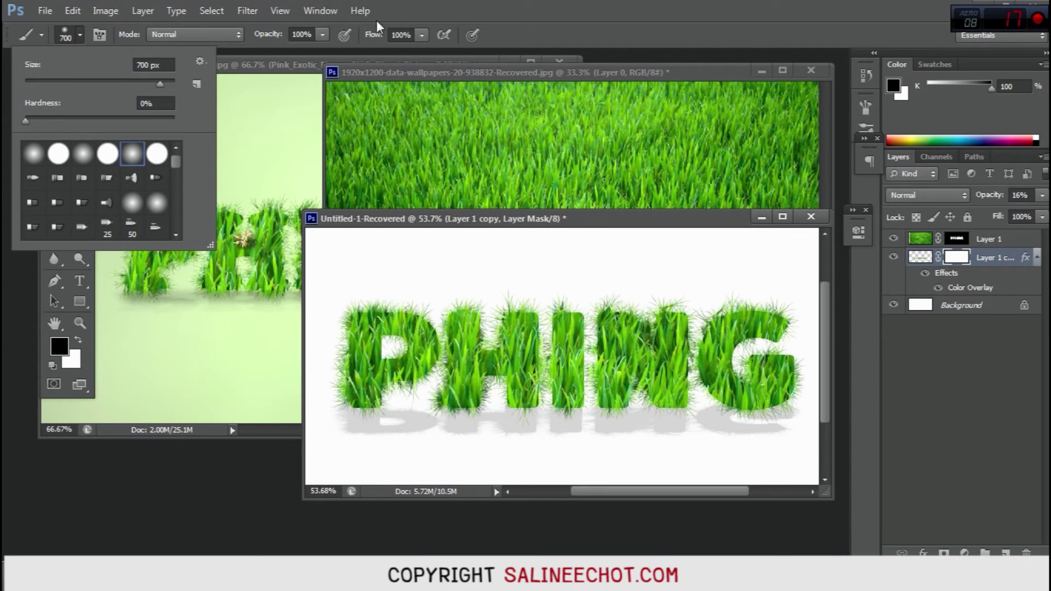
# Set brush flow 48%, opacity 53%, size 175, and paint black on the mask below the letters.
pyautogui.click(422, 36)
pyautogui.click(381, 49)
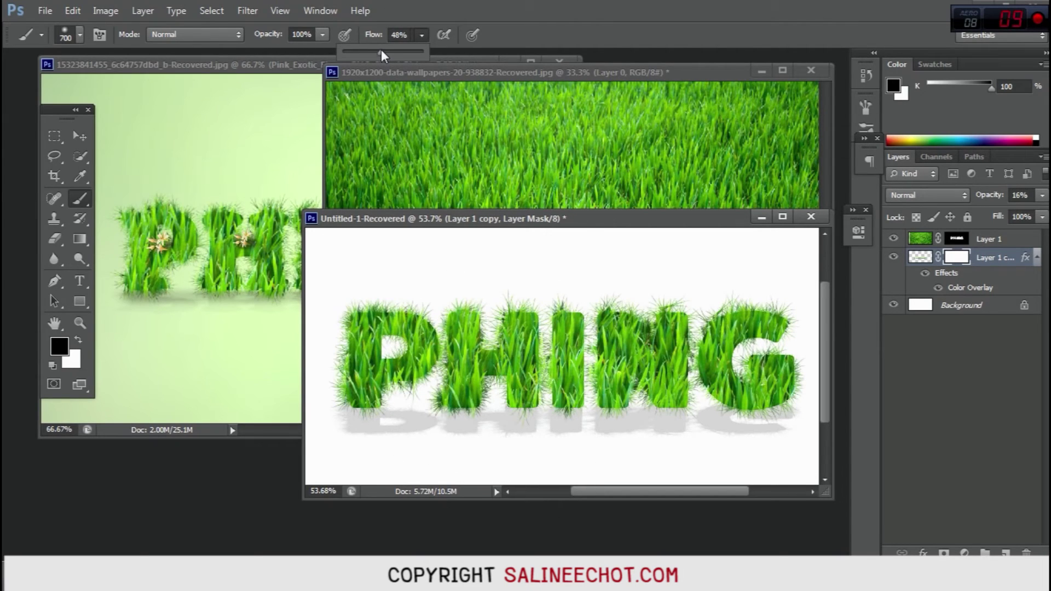
pyautogui.click(322, 35)
pyautogui.click(285, 51)
pyautogui.press('[')
pyautogui.press('[')
pyautogui.press('[')
pyautogui.press('[')
pyautogui.press('[')
pyautogui.press('[')
pyautogui.press('[')
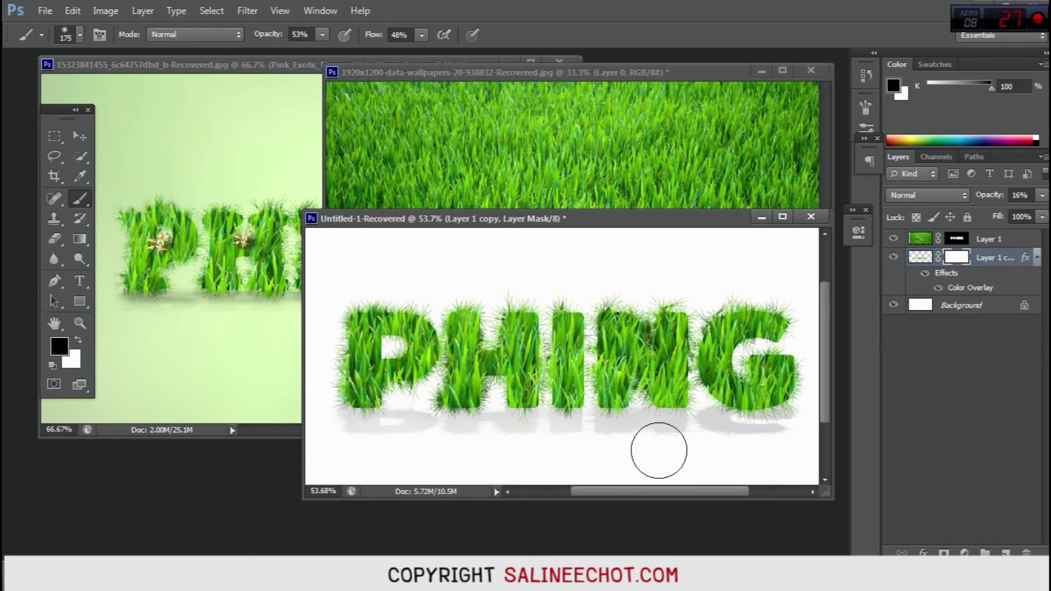
pyautogui.moveTo(782, 453); pyautogui.dragTo(764, 452)
pyautogui.moveTo(622, 444); pyautogui.dragTo(487, 445)
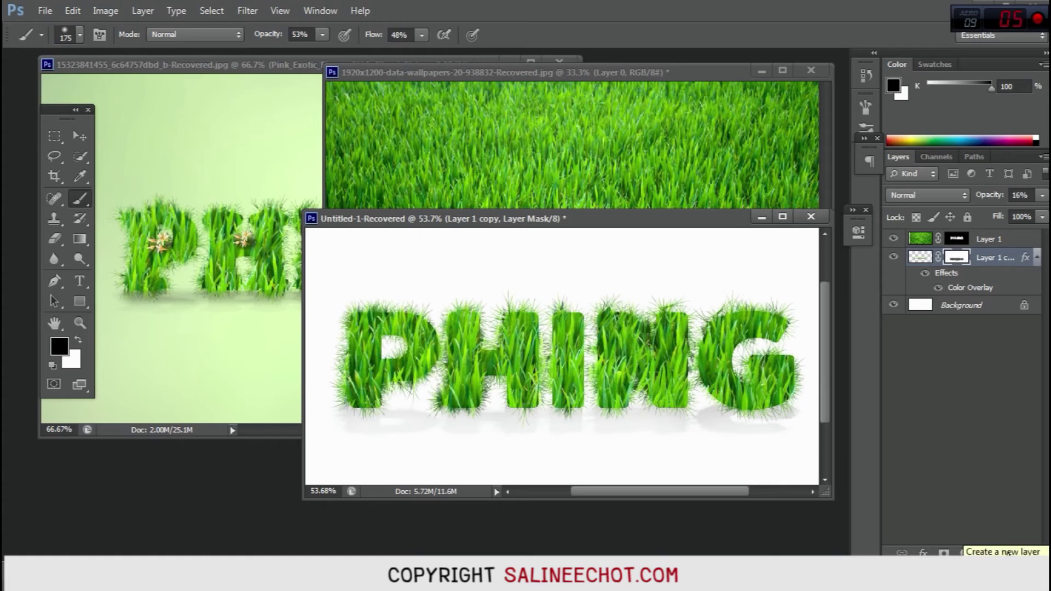
# Add Layer 2 below the reflection and paint a soft 90 px shadow beneath the PHING letters.
pyautogui.click(1005, 553)
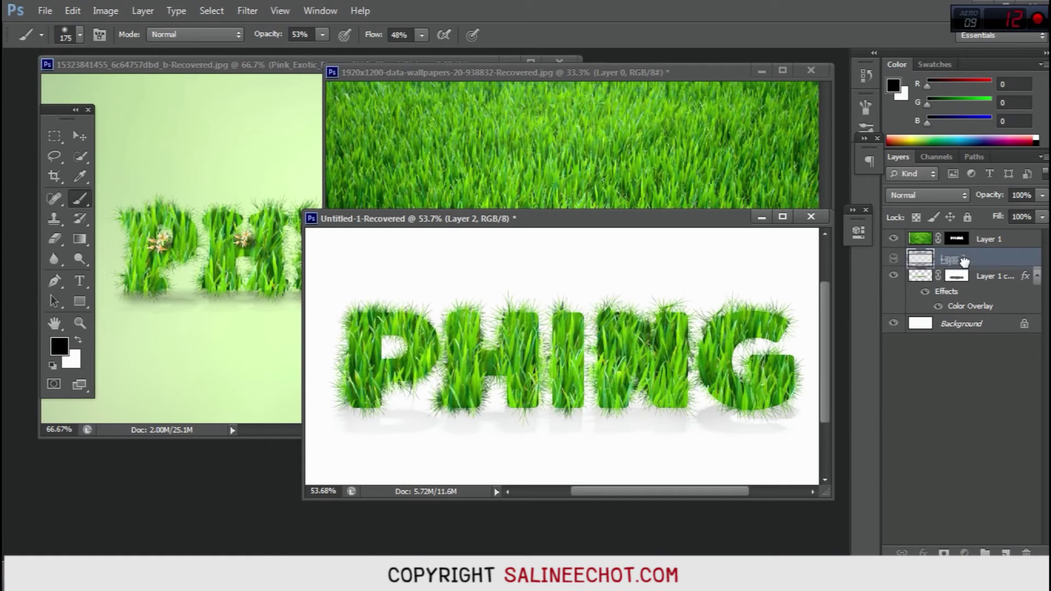
pyautogui.moveTo(980, 257); pyautogui.dragTo(978, 307)
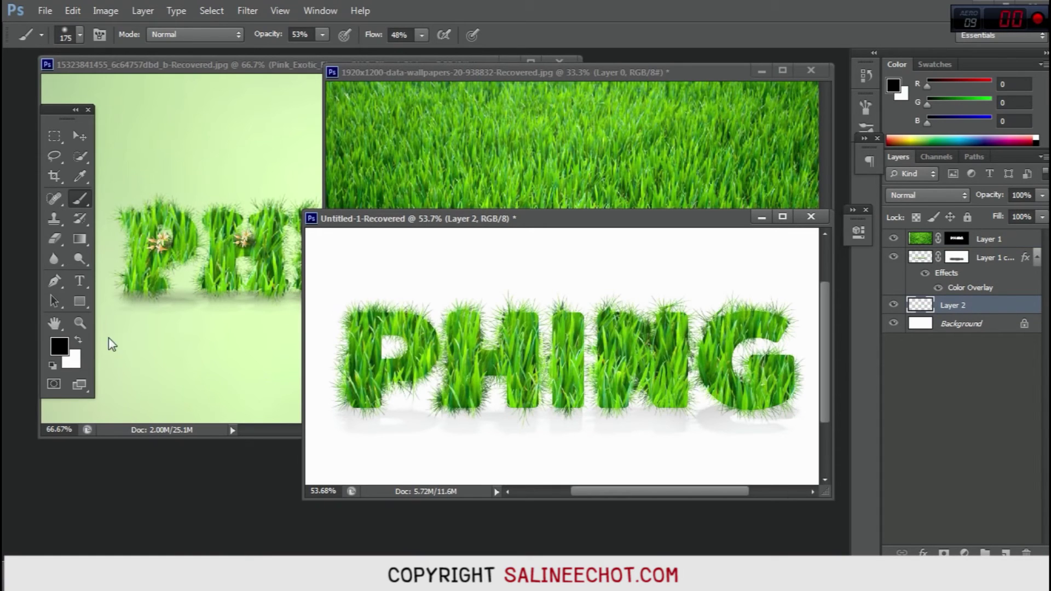
pyautogui.click(79, 34)
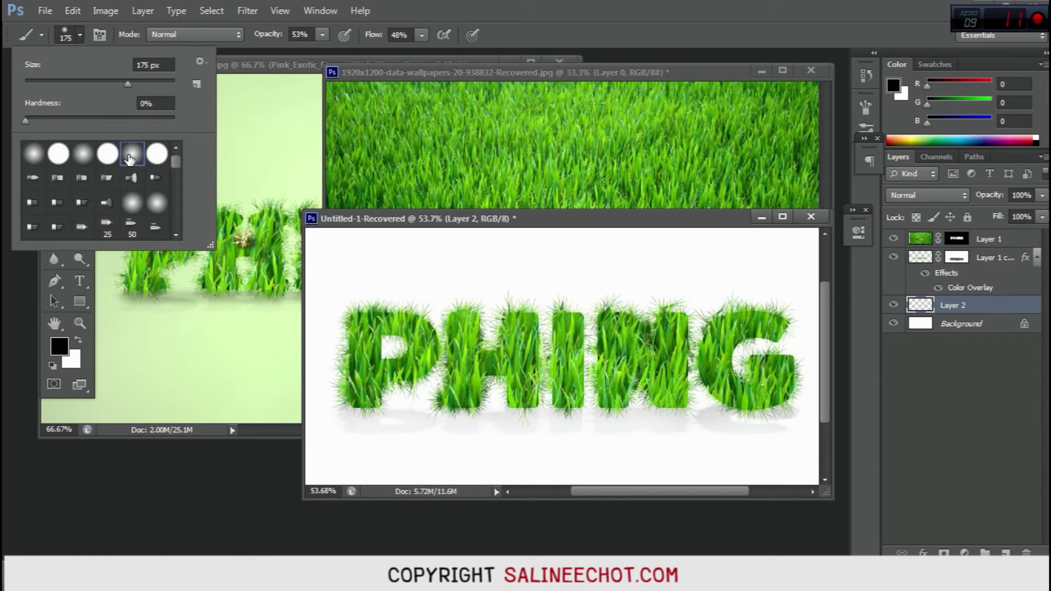
pyautogui.press('Return')
pyautogui.press('[')
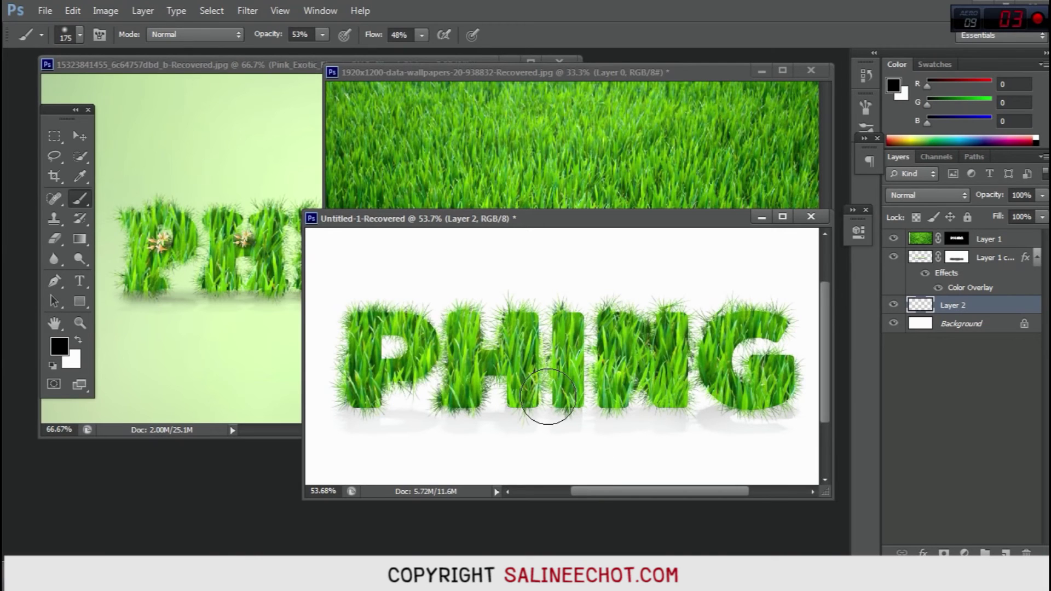
pyautogui.press('[')
pyautogui.press('[')
pyautogui.press('[')
pyautogui.moveTo(364, 404)
pyautogui.mouseDown()
pyautogui.moveTo(345, 413)
pyautogui.moveTo(748, 401)
pyautogui.moveTo(782, 408)
pyautogui.mouseUp()
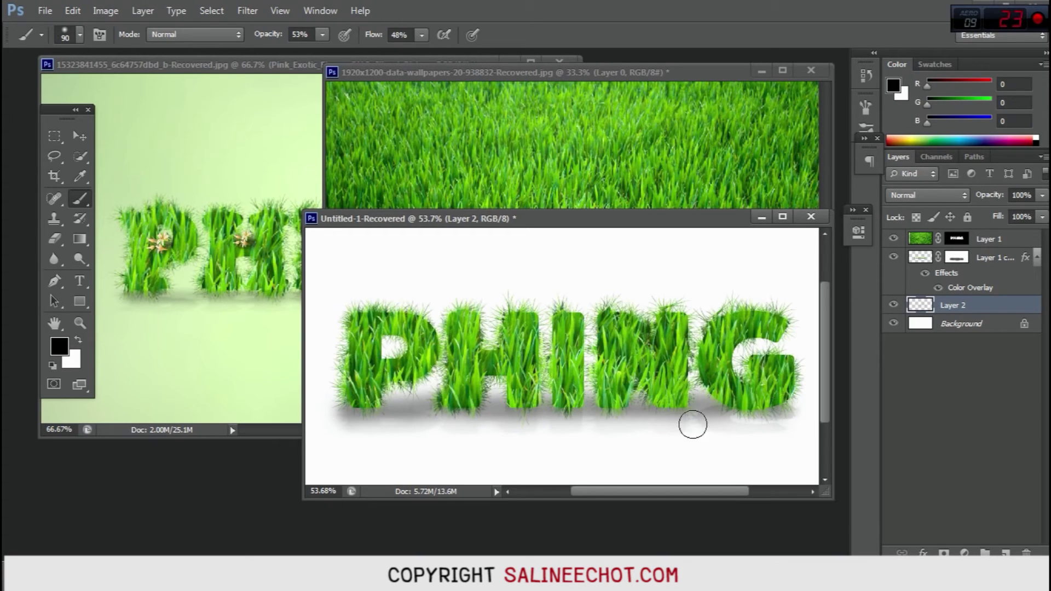
pyautogui.click(80, 137)
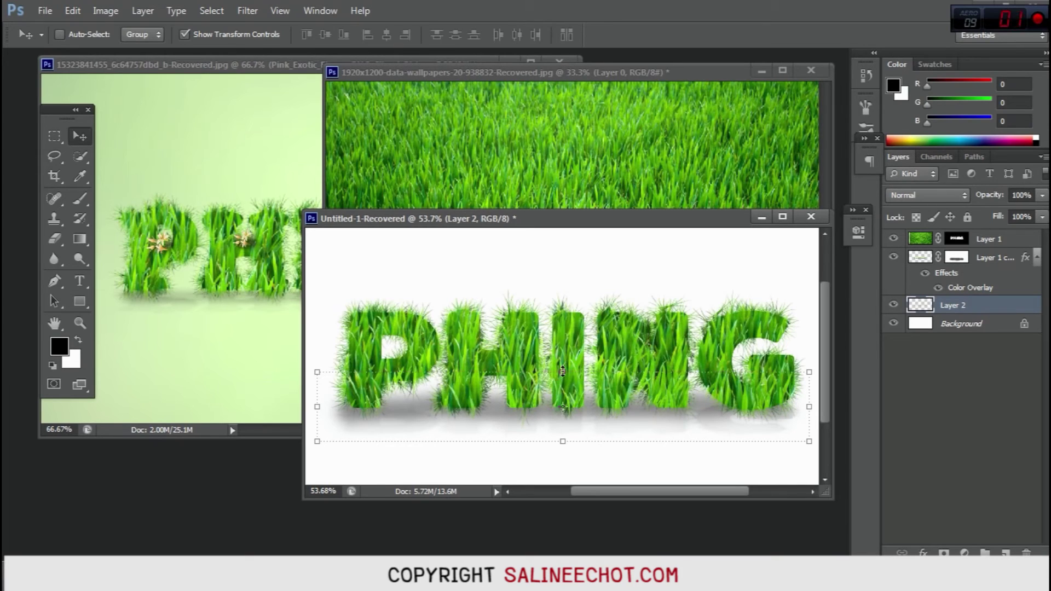
# Squash the Layer 2 shadow vertically and set the layer opacity to 49%.
pyautogui.moveTo(563, 372); pyautogui.dragTo(574, 408)
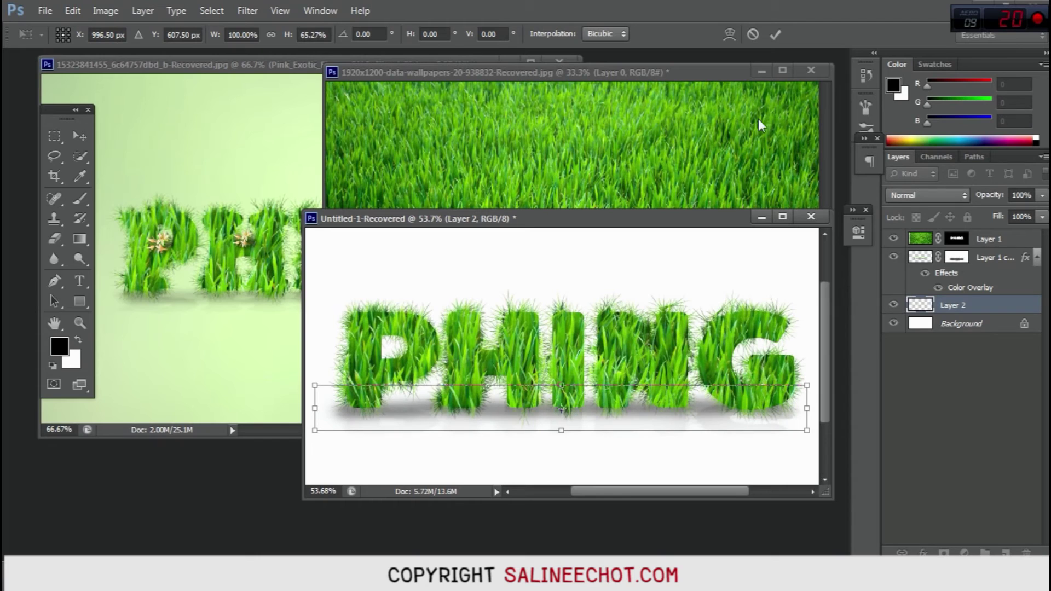
pyautogui.click(775, 34)
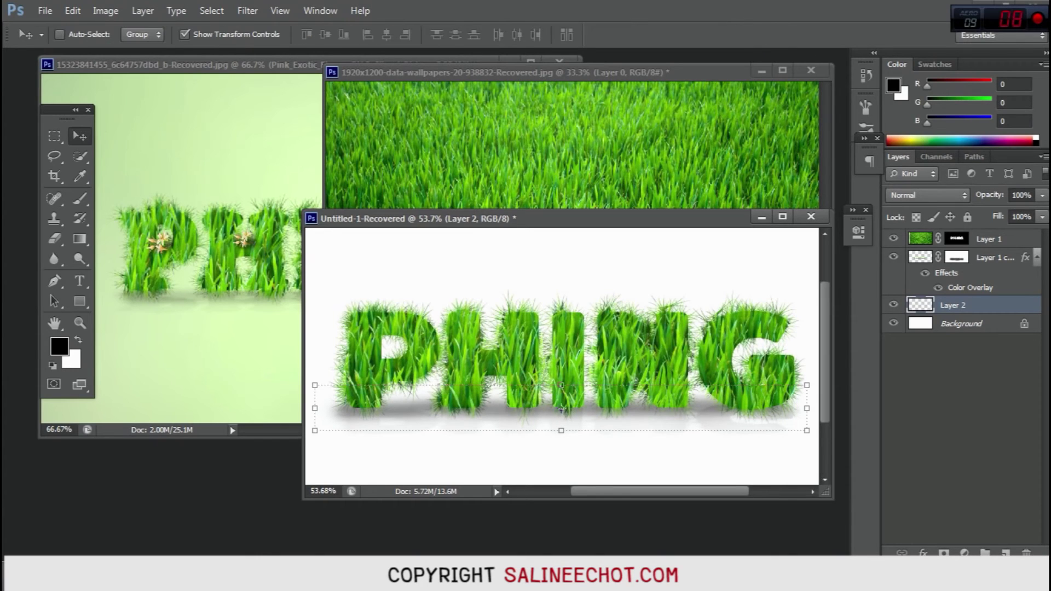
pyautogui.click(1042, 195)
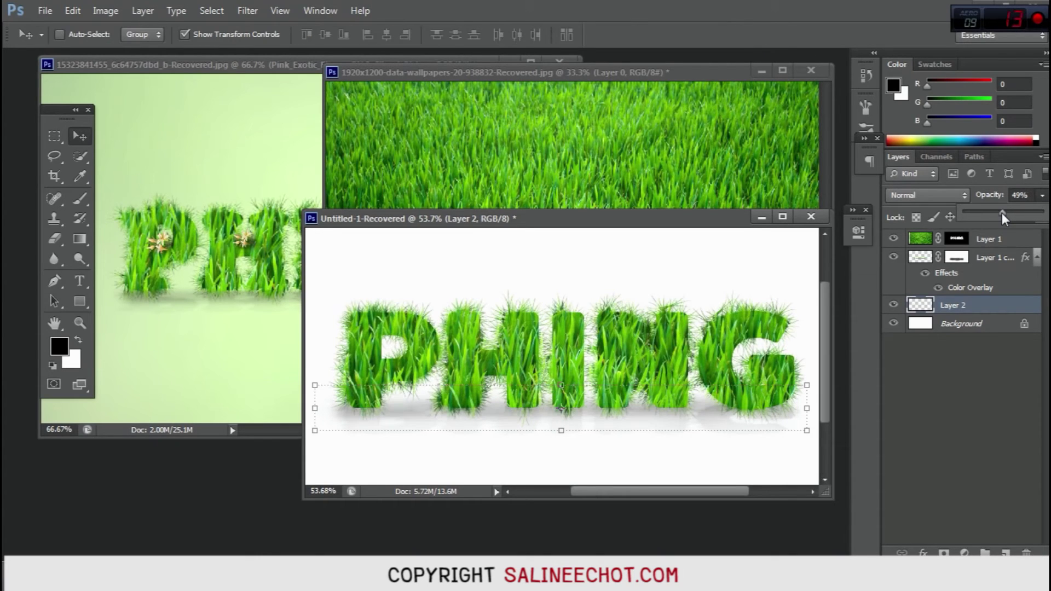
pyautogui.click(59, 137)
# Flatten the shadow to 76.15% height and nudge it up tight beneath the letters.
pyautogui.click(54, 131)
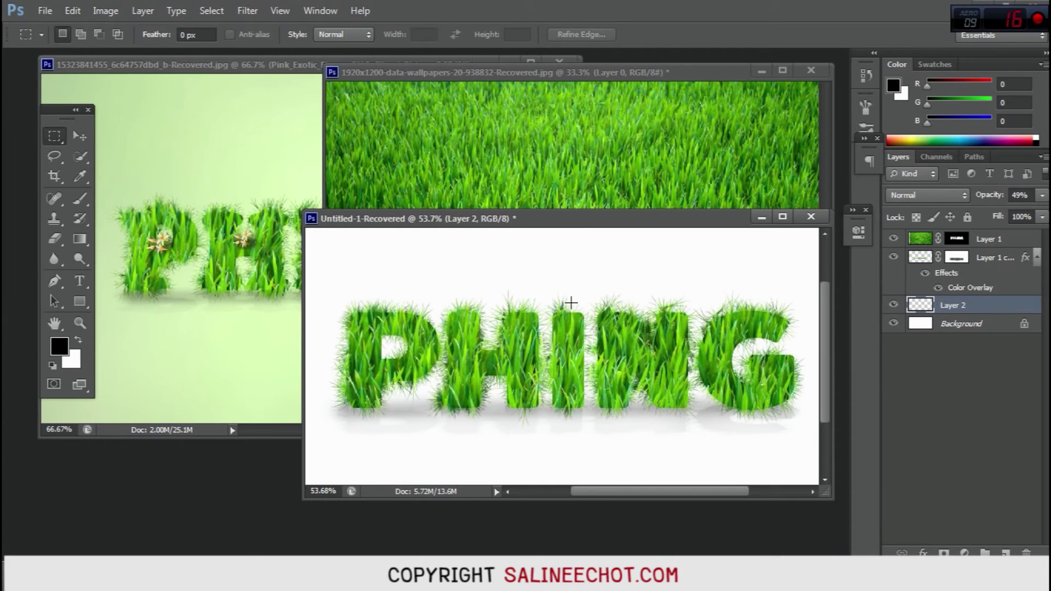
pyautogui.scroll(-3, 579, 299)
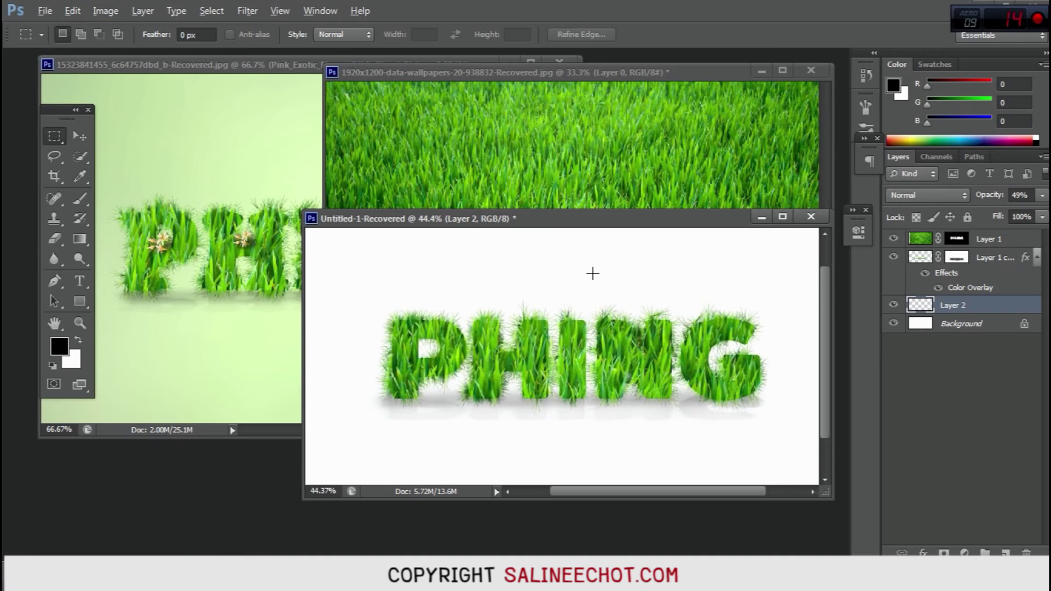
pyautogui.scroll(-2, 617, 273)
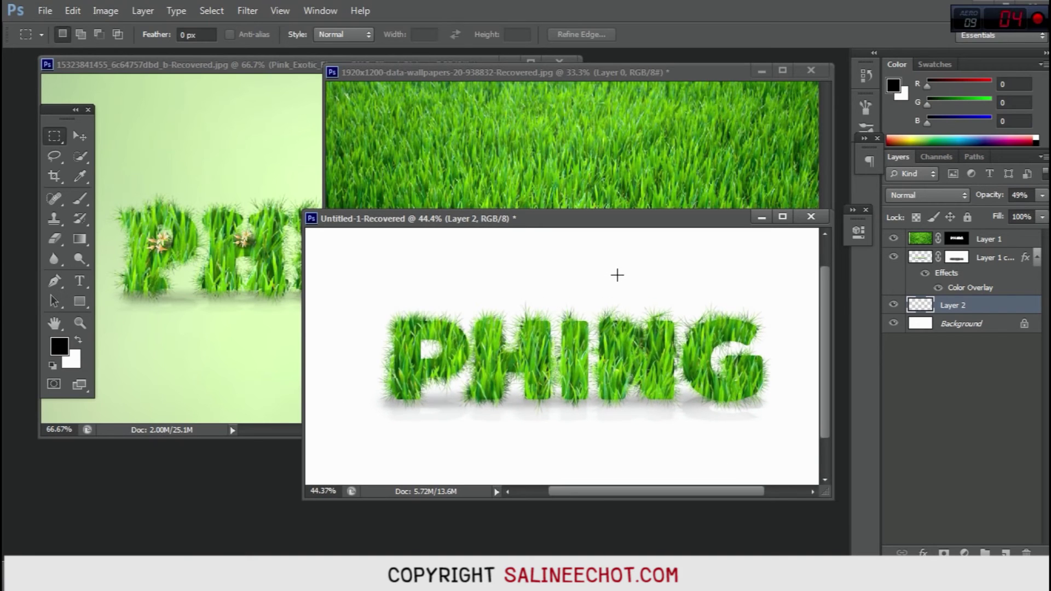
pyautogui.scroll(-3, 624, 291)
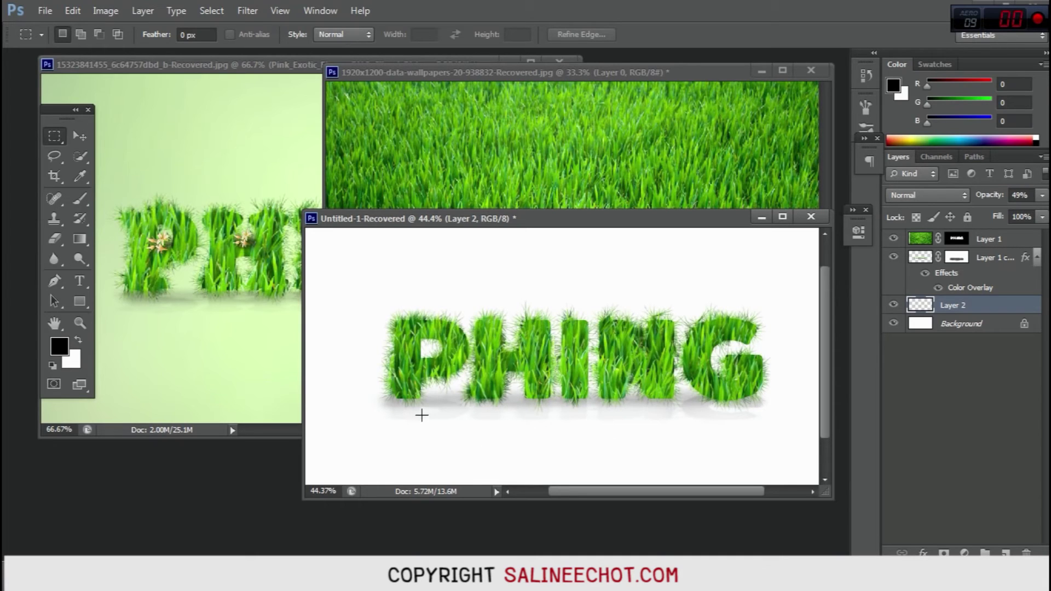
pyautogui.click(80, 136)
pyautogui.moveTo(568, 379); pyautogui.dragTo(572, 388)
pyautogui.moveTo(635, 404); pyautogui.dragTo(634, 400)
pyautogui.click(775, 35)
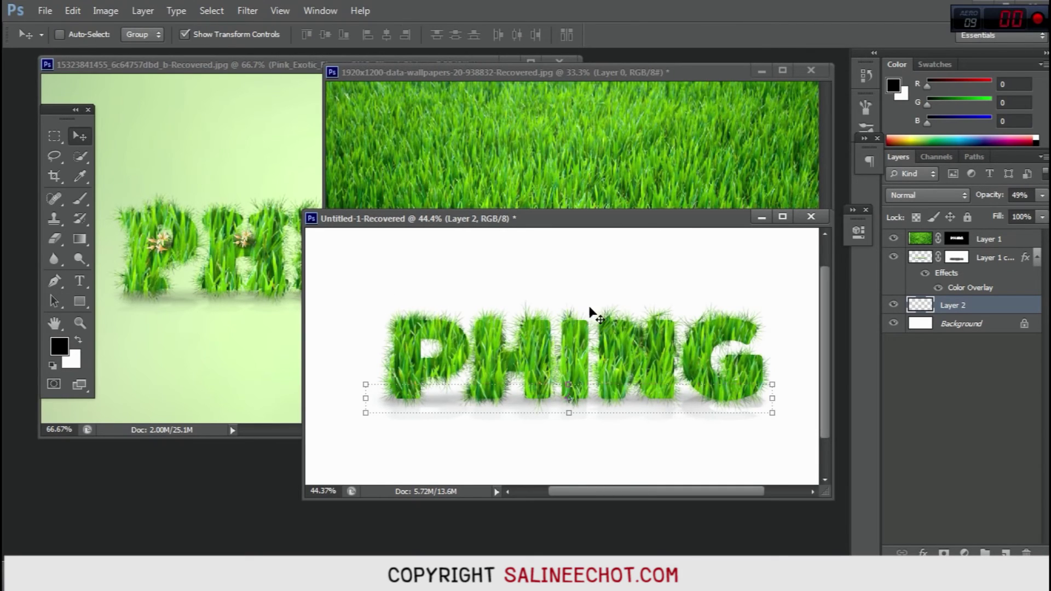
# Copy the flower document's light green background layer into the PHING document and stretch it.
pyautogui.click(244, 165)
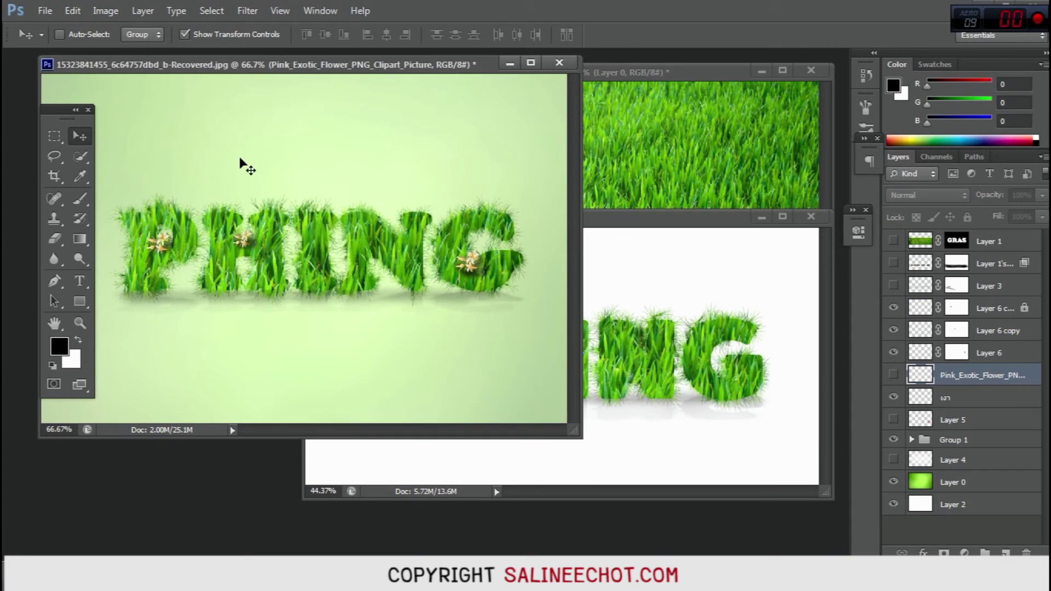
pyautogui.click(961, 479)
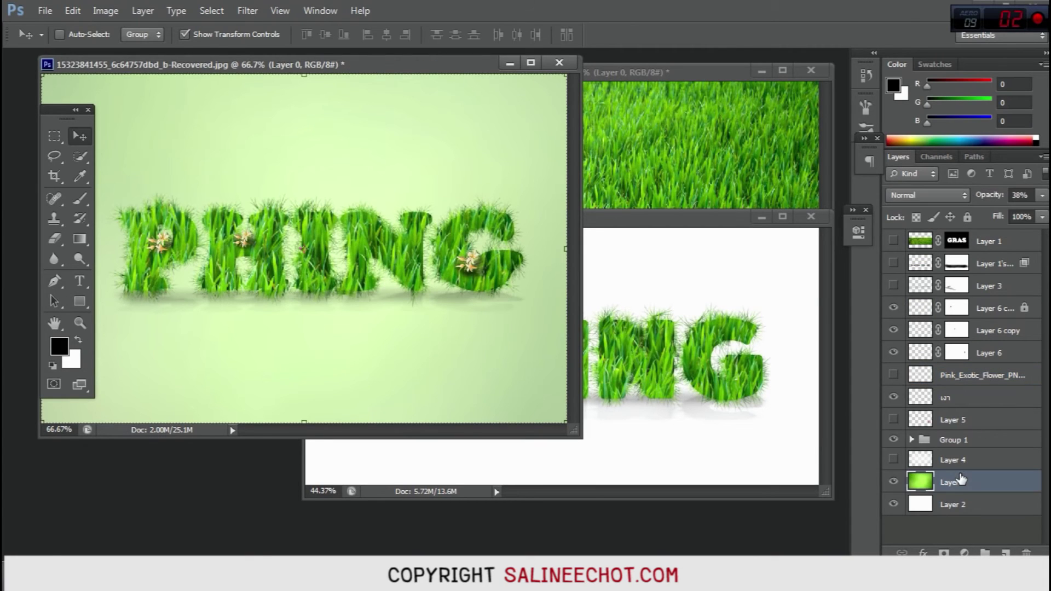
pyautogui.moveTo(973, 481); pyautogui.dragTo(627, 378)
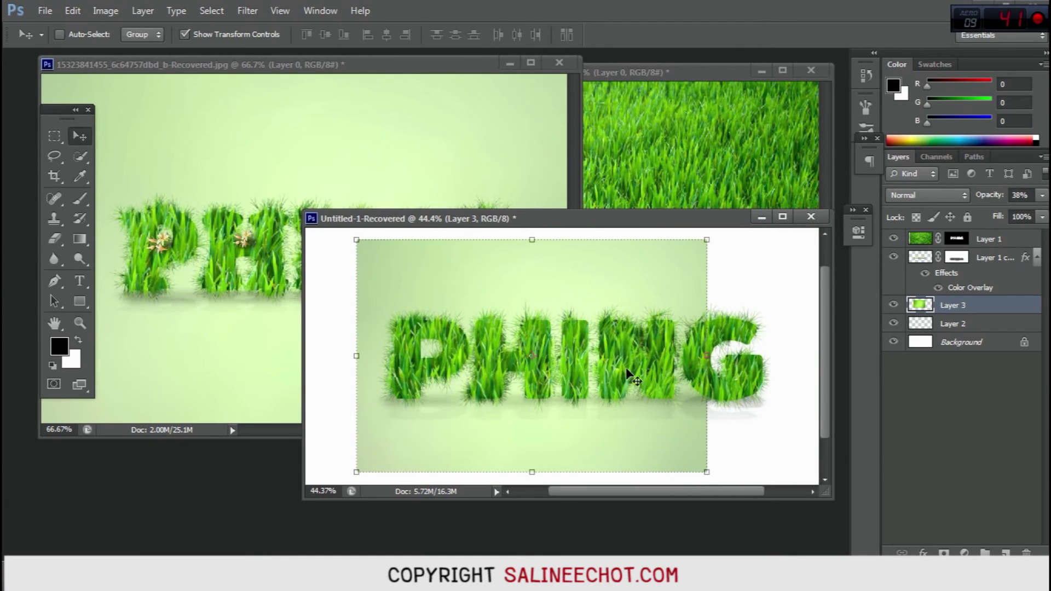
pyautogui.moveTo(711, 355); pyautogui.dragTo(808, 355)
pyautogui.moveTo(362, 474); pyautogui.dragTo(295, 495)
pyautogui.scroll(-1, 714, 353)
pyautogui.moveTo(557, 248); pyautogui.dragTo(570, 171)
pyautogui.click(774, 34)
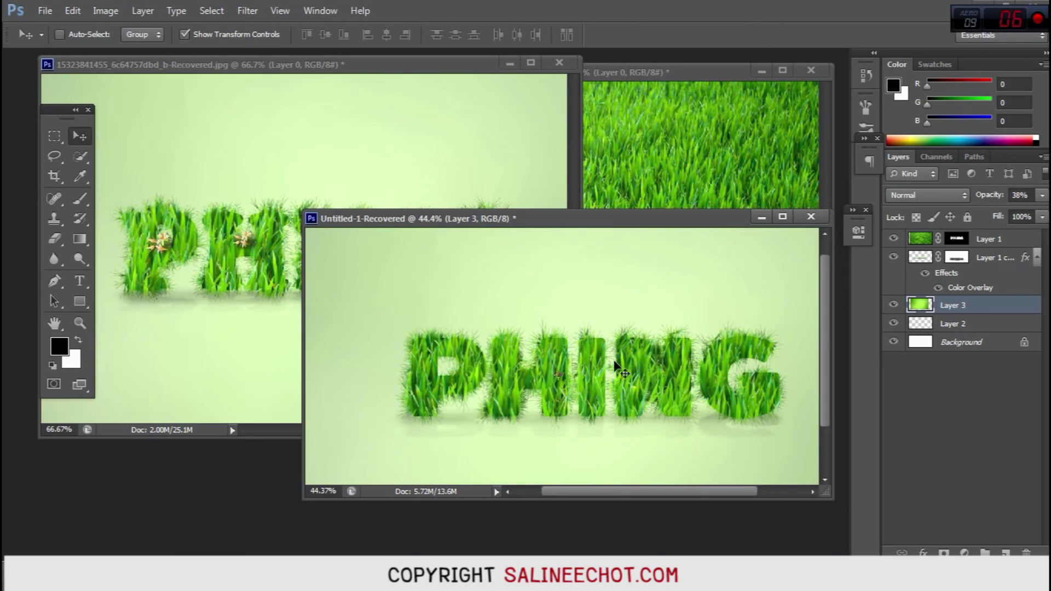
# Shift and widen the green Layer 3 so it covers the whole canvas, including the right edge.
pyautogui.moveTo(628, 387); pyautogui.dragTo(597, 361)
pyautogui.hotkey('shift', 'Left')
pyautogui.hotkey('shift', 'Left')
pyautogui.hotkey('shift', 'Left')
pyautogui.hotkey('shift', 'Left')
pyautogui.hotkey('shift', 'Left')
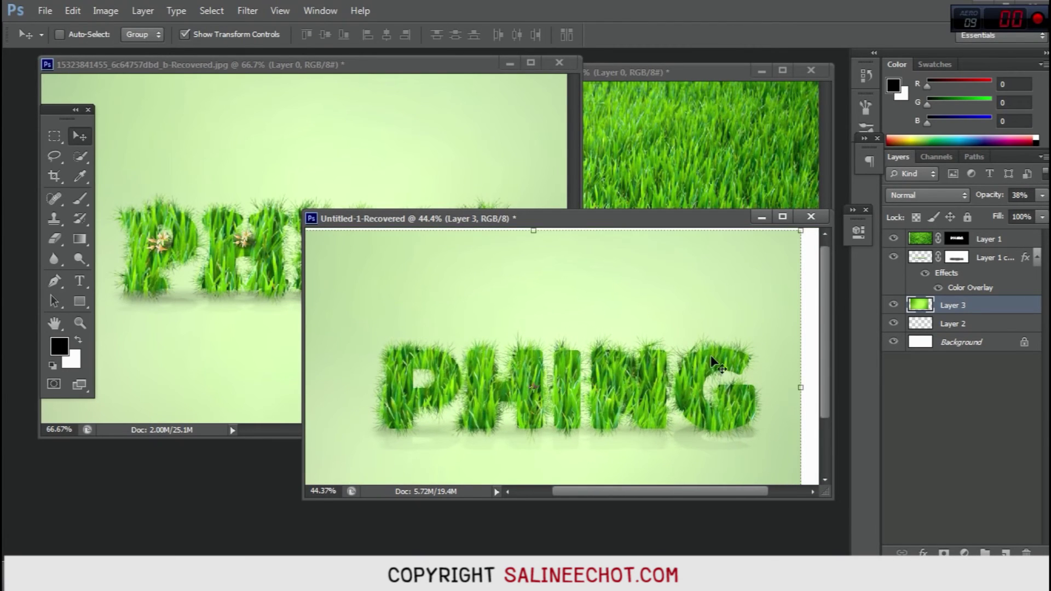
pyautogui.moveTo(799, 388); pyautogui.dragTo(843, 389)
pyautogui.hscroll(-3, 666, 375)
pyautogui.scroll(-3, 668, 372)
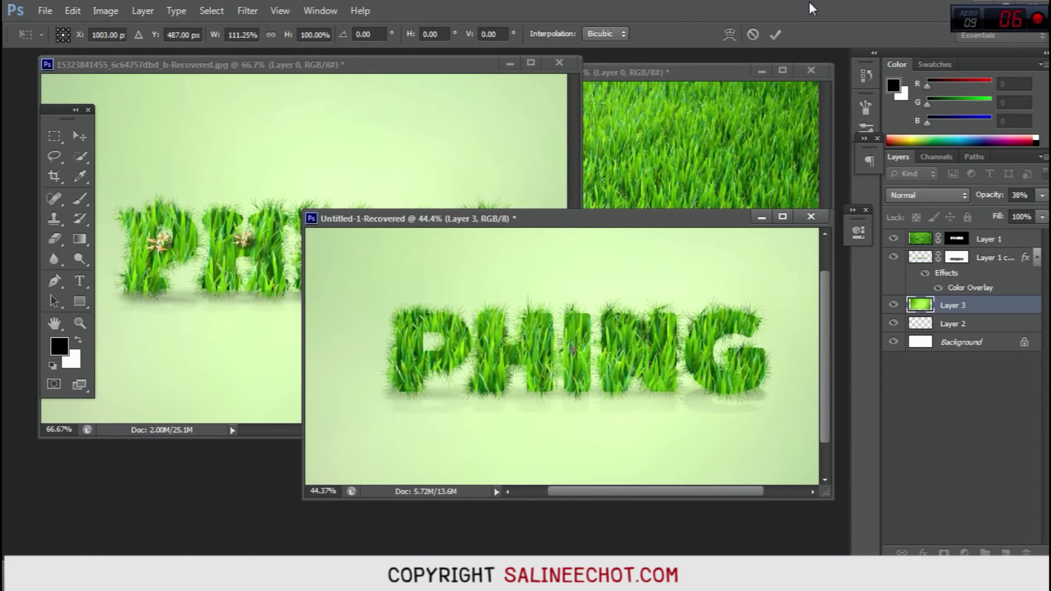
pyautogui.click(774, 33)
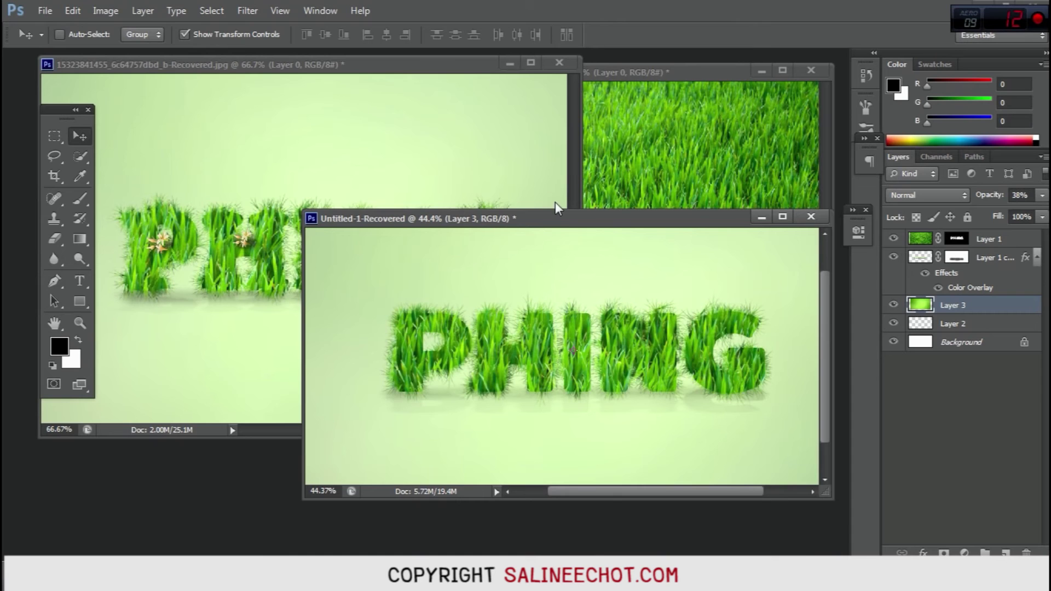
pyautogui.moveTo(558, 224); pyautogui.dragTo(611, 208)
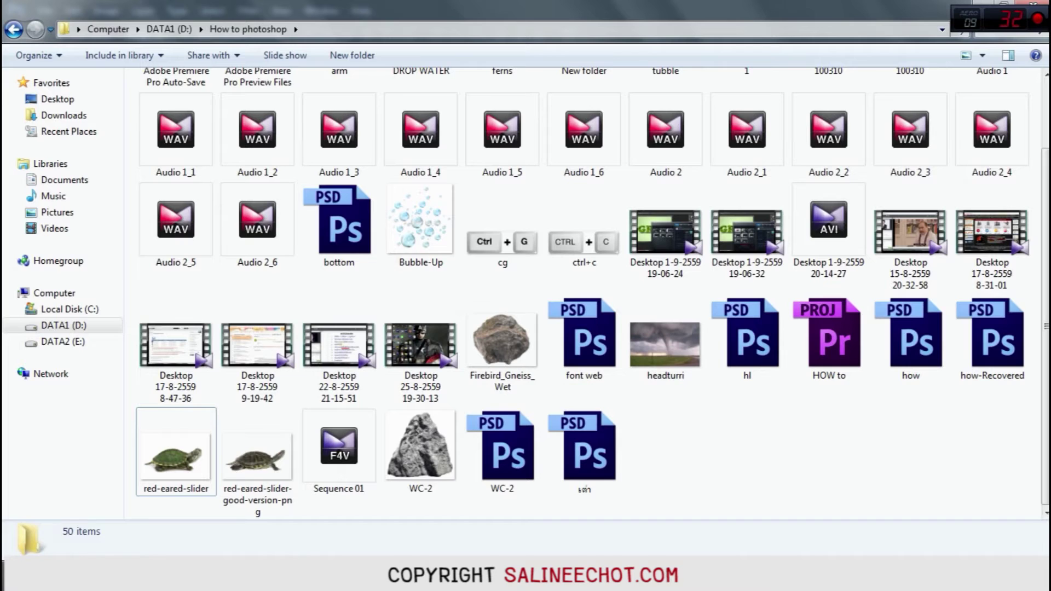
# From the Desktop's Grass text folder, drag Pink_Bow_with_Flowers_PNG_Element into Photoshop.
pyautogui.click(61, 104)
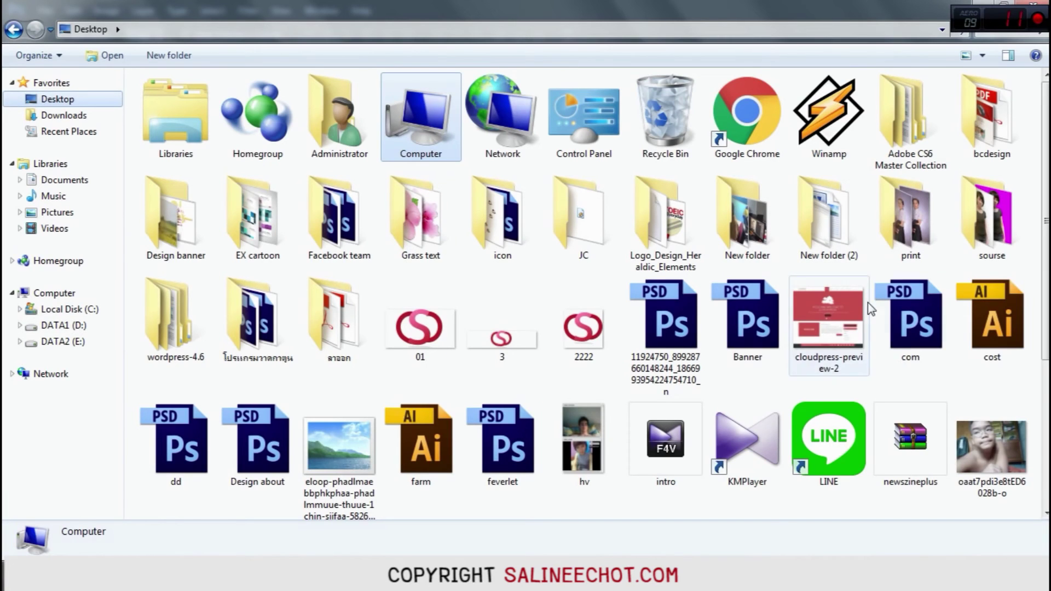
pyautogui.doubleClick(420, 217)
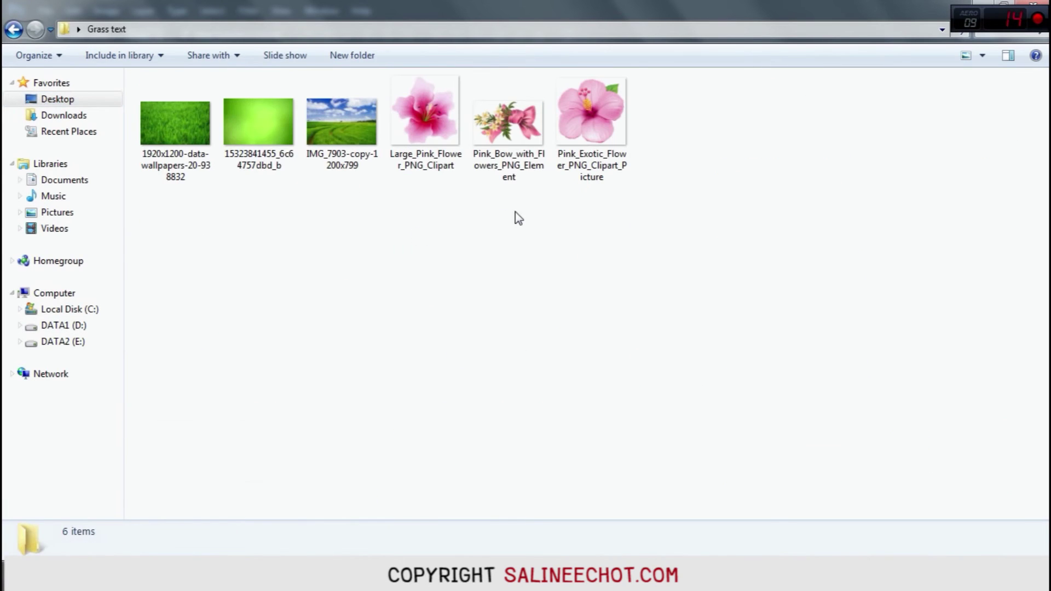
pyautogui.click(509, 129)
pyautogui.moveTo(509, 129); pyautogui.dragTo(230, 484)
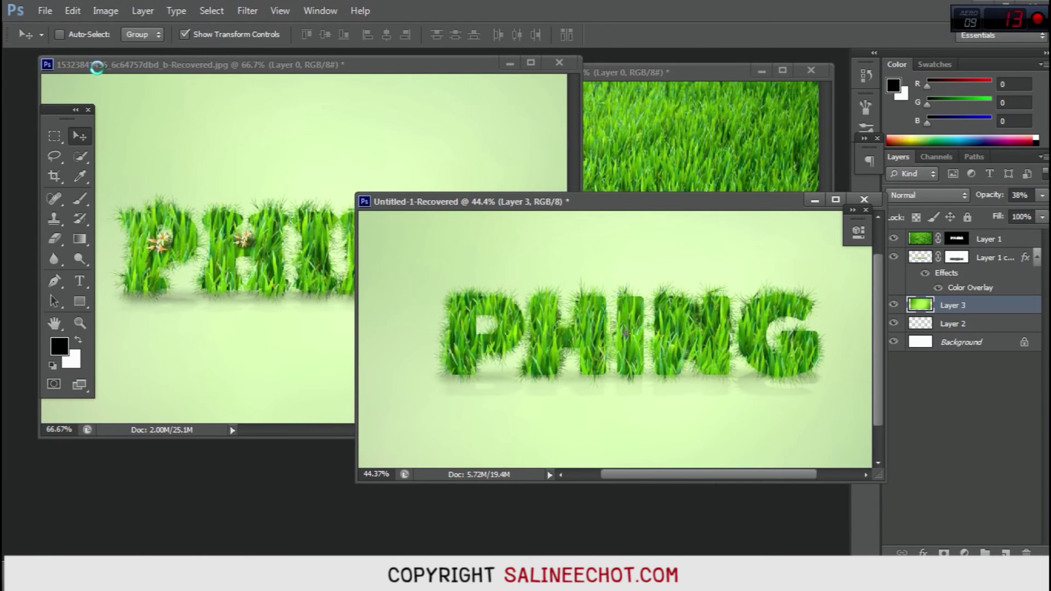
# Dock the pink bow document, lasso its left lily sprig onto a new layer, and drag it into PHING.
pyautogui.click(103, 54)
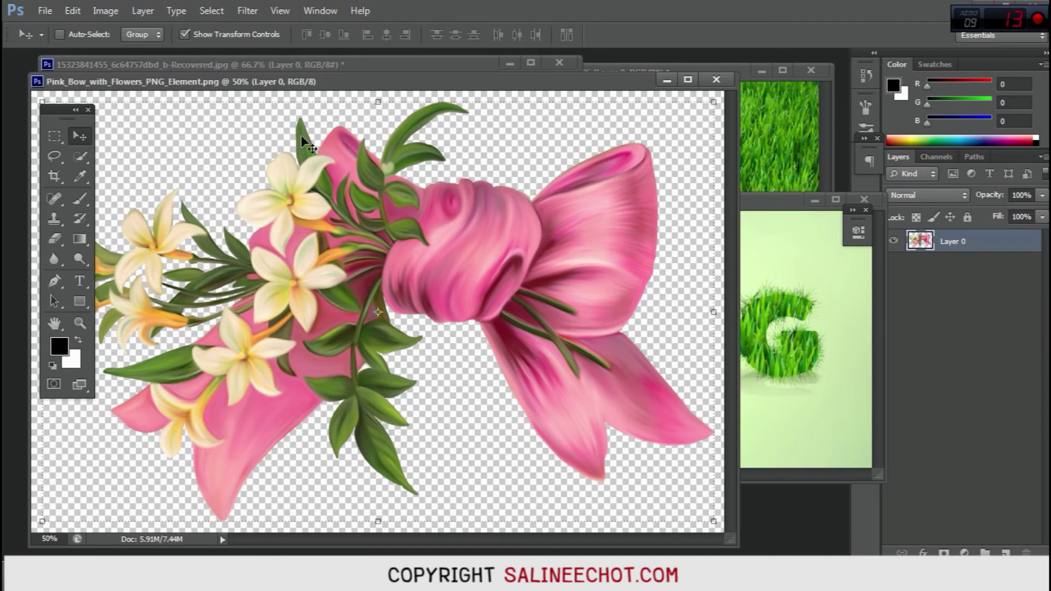
pyautogui.moveTo(303, 85); pyautogui.dragTo(406, 71)
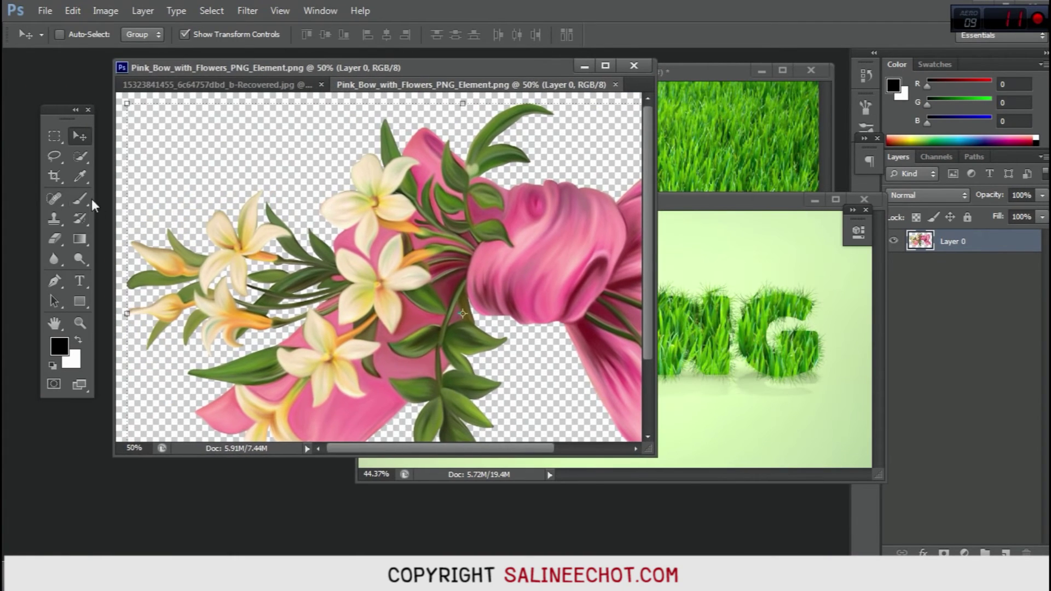
pyautogui.click(53, 156)
pyautogui.moveTo(173, 373)
pyautogui.mouseDown()
pyautogui.moveTo(262, 344)
pyautogui.moveTo(309, 313)
pyautogui.moveTo(327, 244)
pyautogui.moveTo(252, 165)
pyautogui.moveTo(179, 179)
pyautogui.moveTo(134, 214)
pyautogui.moveTo(112, 257)
pyautogui.moveTo(124, 374)
pyautogui.moveTo(173, 378)
pyautogui.mouseUp()
pyautogui.hotkey('ctrl', 'j')
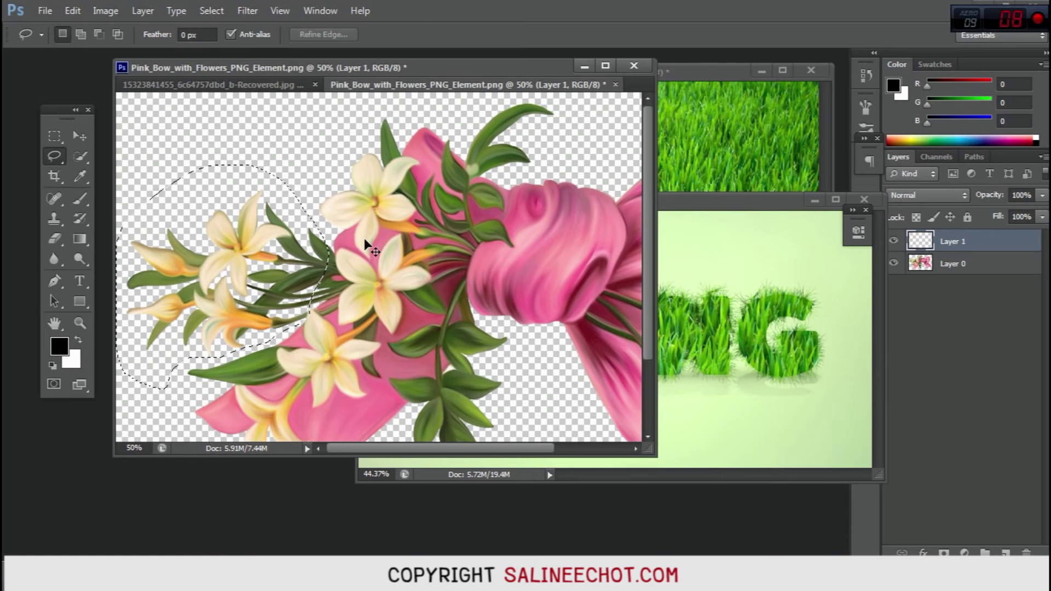
pyautogui.moveTo(972, 241); pyautogui.dragTo(684, 290)
# Move the lily sprig over PHING, scale it to about 43%, and put its layer at the top.
pyautogui.click(79, 136)
pyautogui.moveTo(733, 257); pyautogui.dragTo(516, 272)
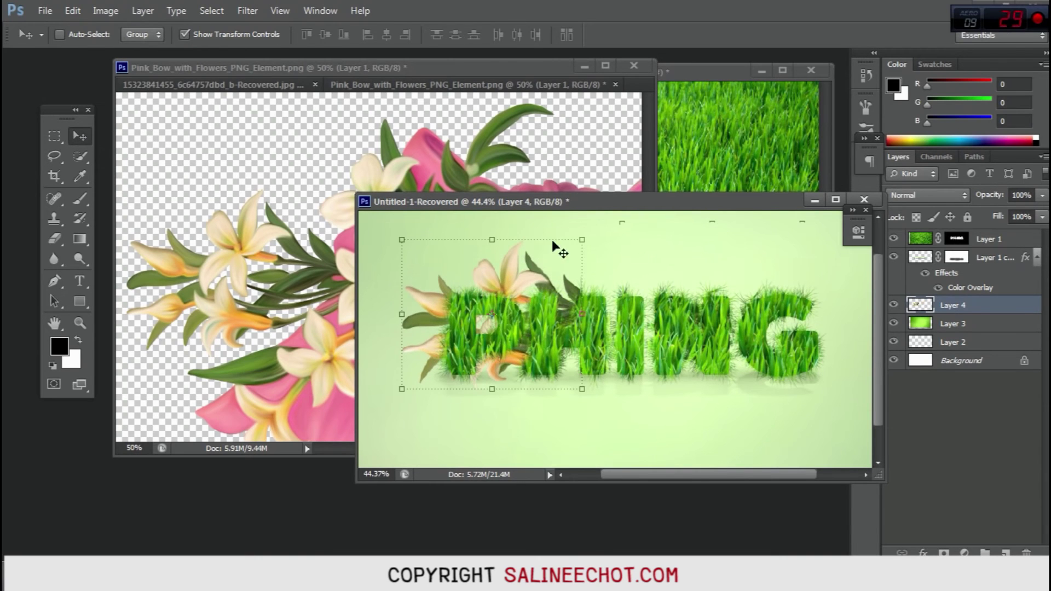
pyautogui.hotkey('ctrl', 't')
pyautogui.moveTo(581, 236); pyautogui.dragTo(523, 272)
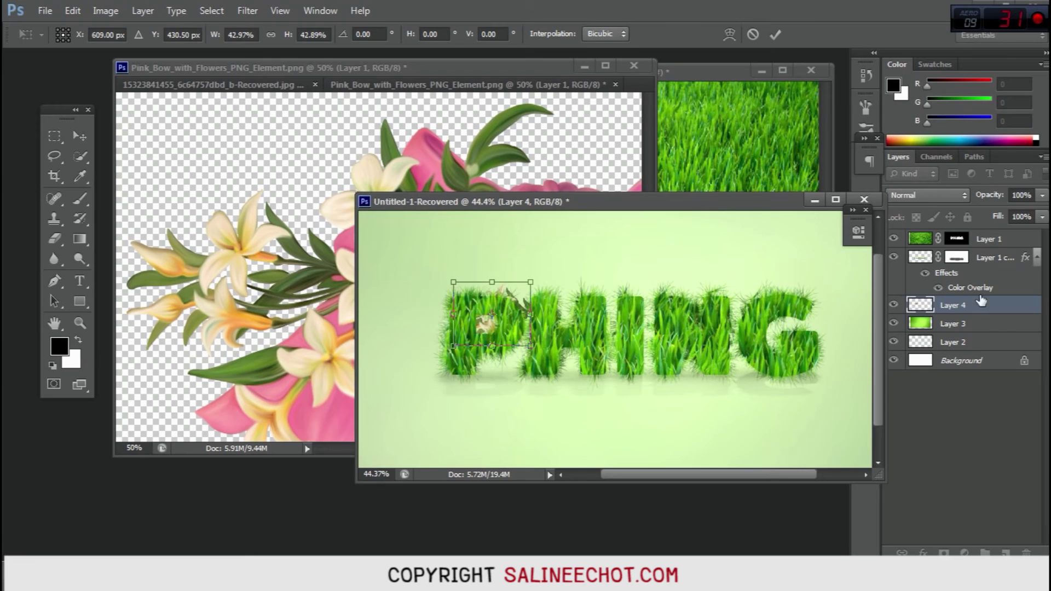
pyautogui.click(776, 35)
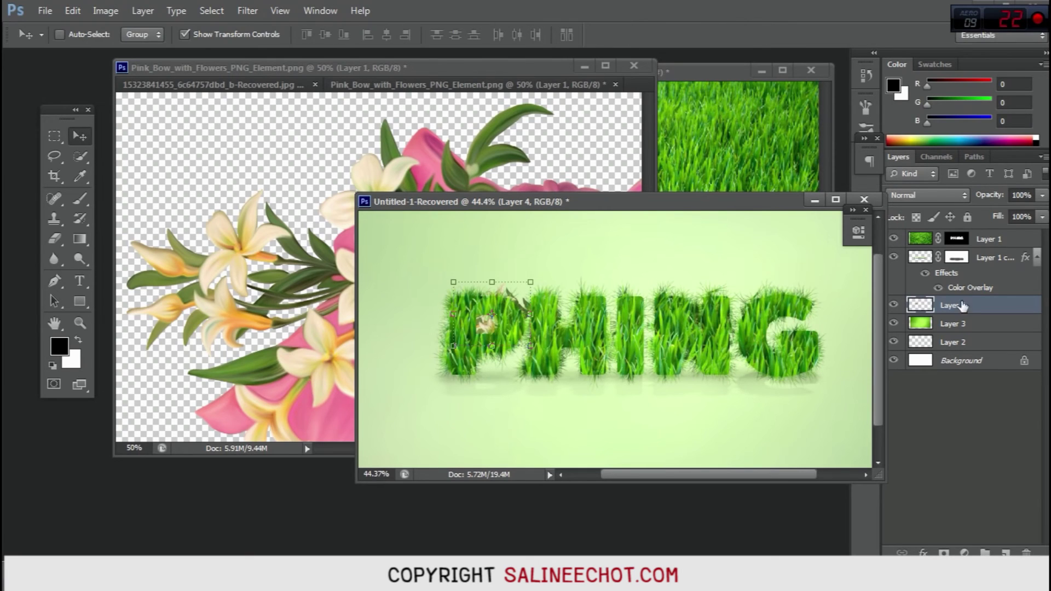
pyautogui.moveTo(964, 305); pyautogui.dragTo(980, 239)
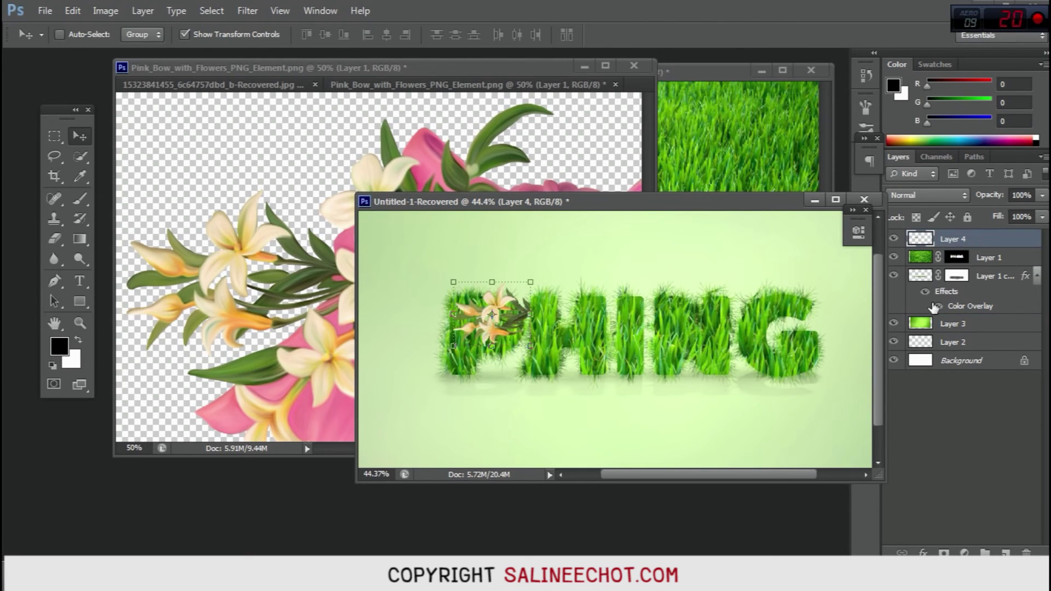
pyautogui.moveTo(505, 303); pyautogui.dragTo(468, 313)
# Tilt the sprig with a perspective transform and shrink it to about 78% over the P.
pyautogui.scroll(3, 471, 317)
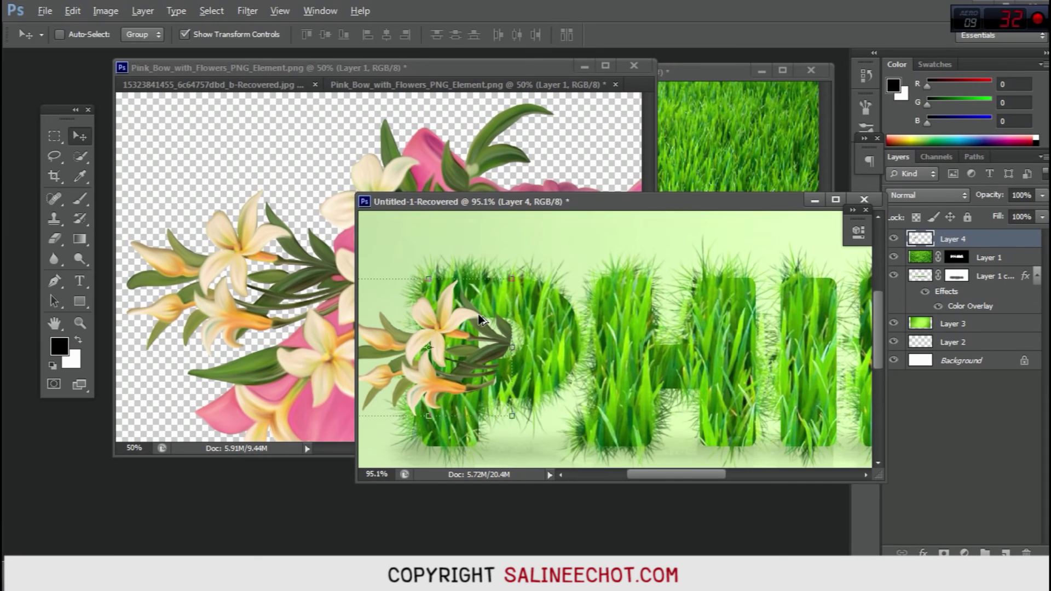
pyautogui.click(507, 354)
pyautogui.rightClick(509, 282)
pyautogui.click(540, 385)
pyautogui.moveTo(514, 280); pyautogui.dragTo(507, 305)
pyautogui.moveTo(468, 346); pyautogui.dragTo(483, 338)
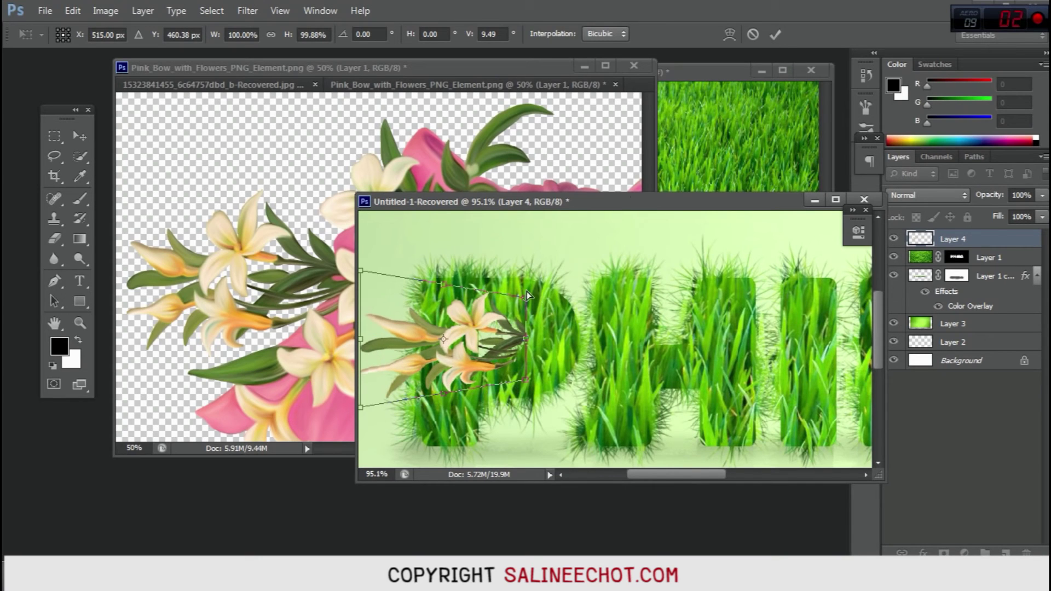
pyautogui.press('Return')
pyautogui.moveTo(524, 291); pyautogui.dragTo(502, 291)
pyautogui.moveTo(481, 328); pyautogui.dragTo(472, 328)
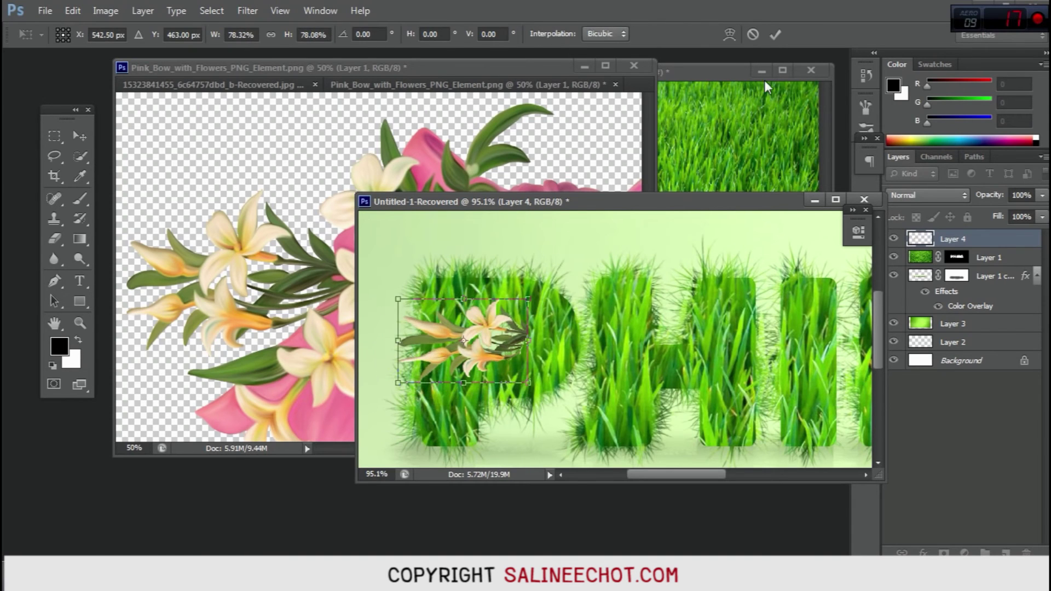
pyautogui.click(775, 35)
# Rotate the sprig about 131° and settle it into the P's upper bowl.
pyautogui.scroll(-3, 594, 288)
pyautogui.scroll(2, 593, 288)
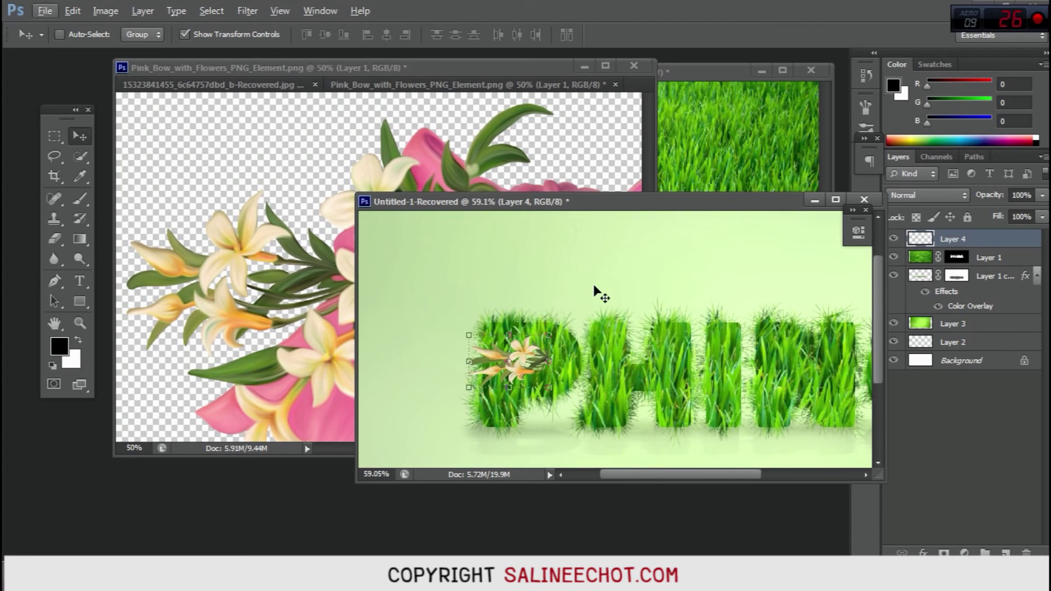
pyautogui.scroll(1, 546, 311)
pyautogui.scroll(-2, 550, 312)
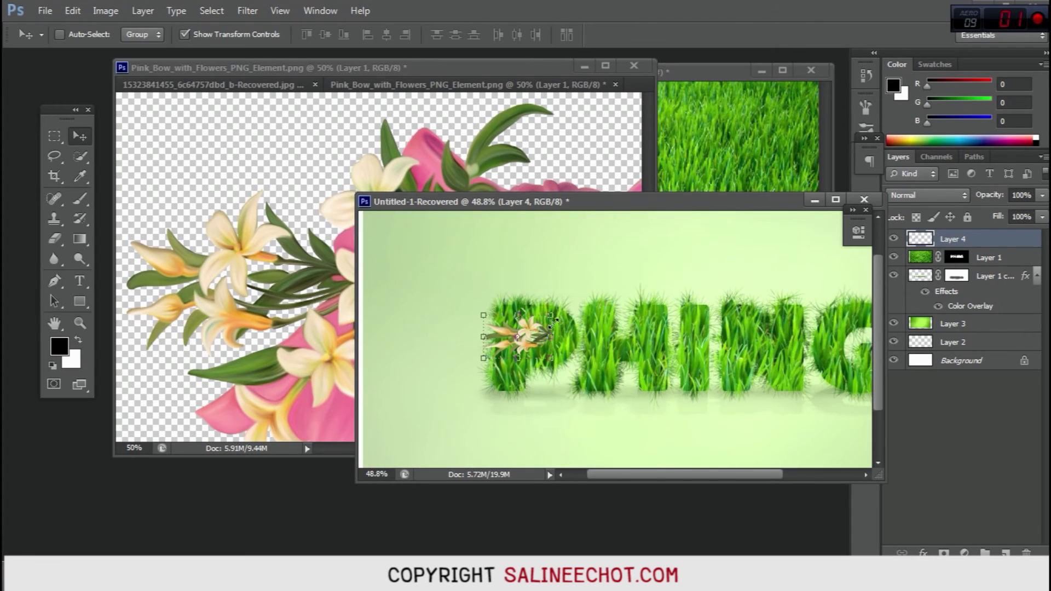
pyautogui.moveTo(560, 310); pyautogui.dragTo(545, 330)
pyautogui.scroll(4, 541, 324)
pyautogui.click(775, 33)
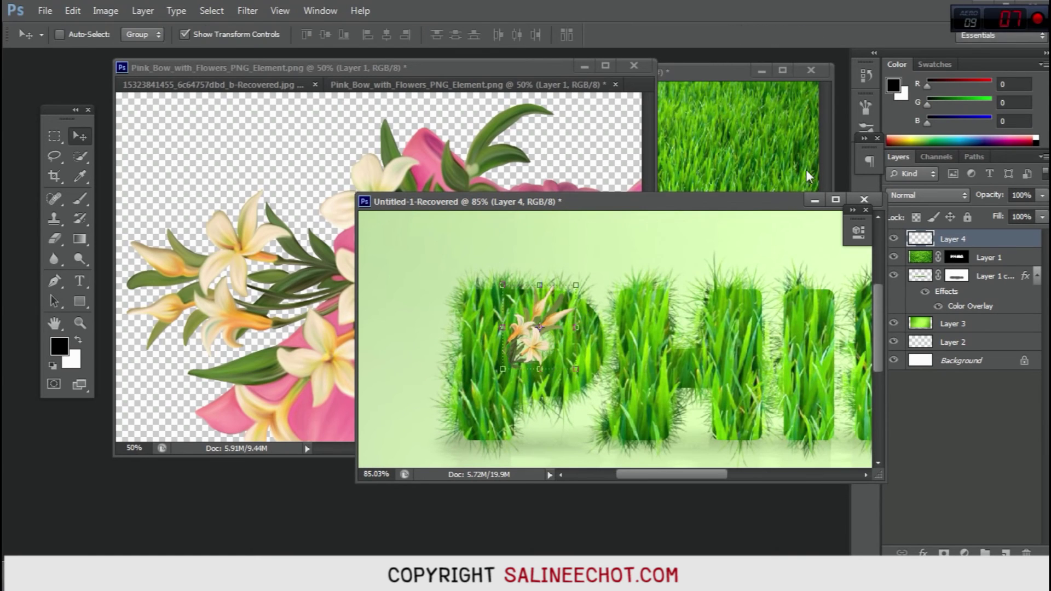
# Add a layer mask to Layer 4 and paint black over the lily's base to sink it into the P's grass.
pyautogui.click(945, 553)
pyautogui.click(79, 199)
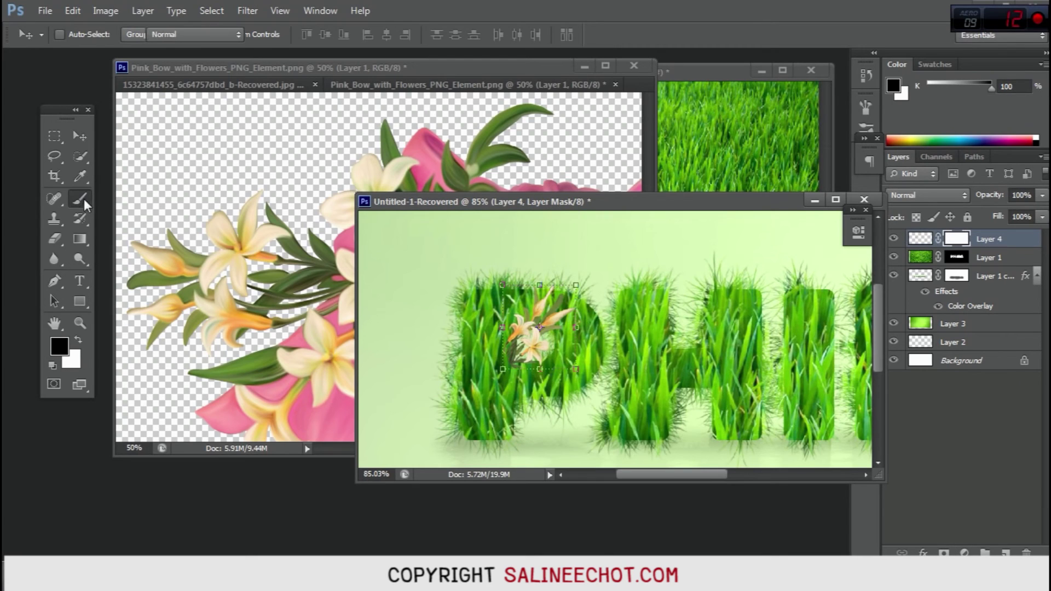
pyautogui.moveTo(489, 364)
pyautogui.mouseDown()
pyautogui.moveTo(493, 383)
pyautogui.moveTo(482, 385)
pyautogui.moveTo(509, 383)
pyautogui.mouseUp()
# Nudge the lily spray slightly left and down, then duplicate it onto the G.
pyautogui.click(80, 136)
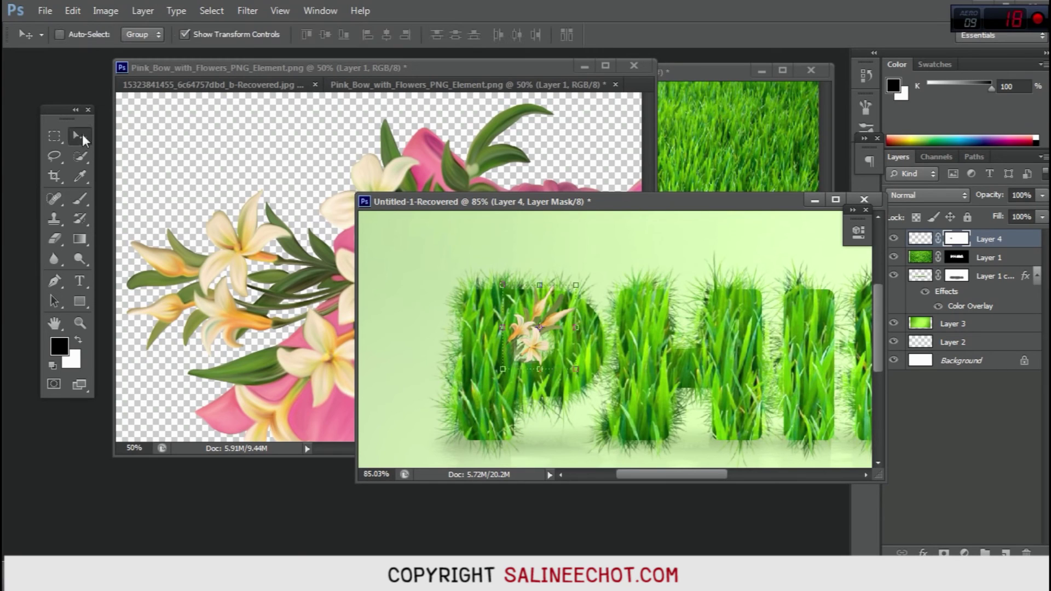
pyautogui.moveTo(540, 346); pyautogui.dragTo(536, 350)
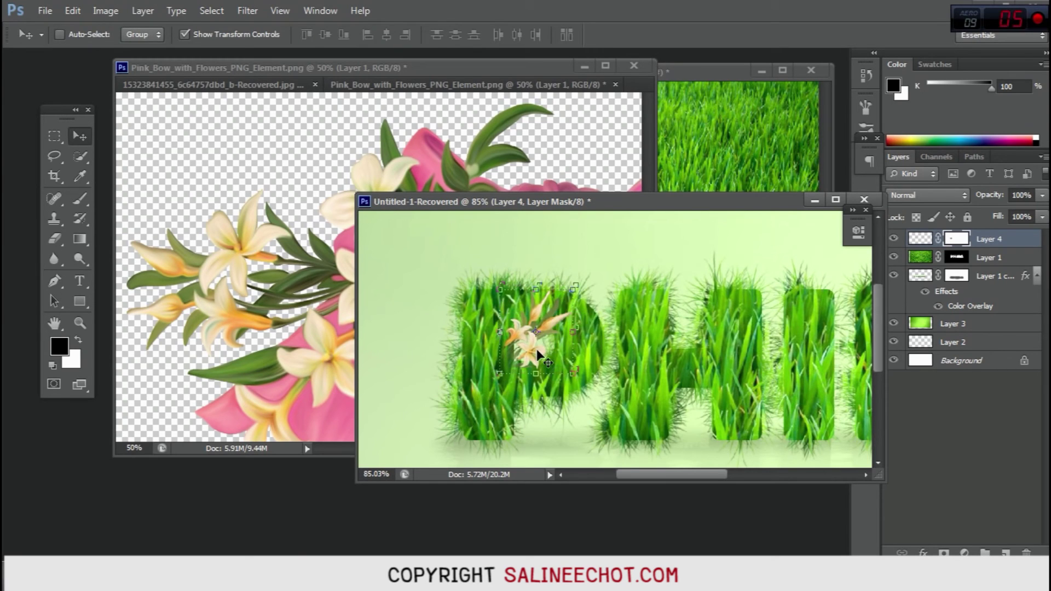
pyautogui.scroll(-6, 538, 346)
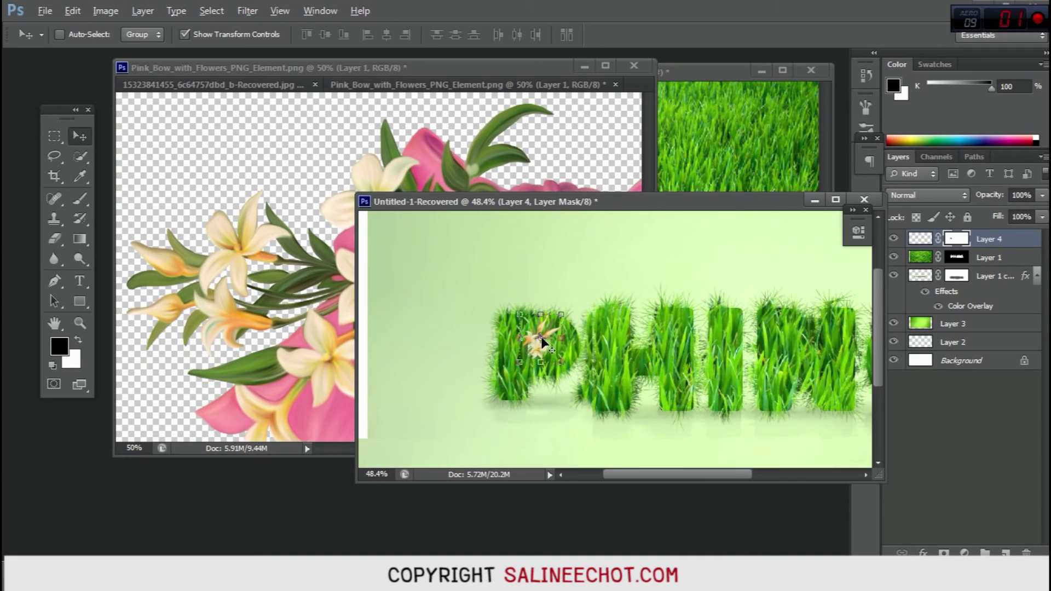
pyautogui.hscroll(-3, 483, 340)
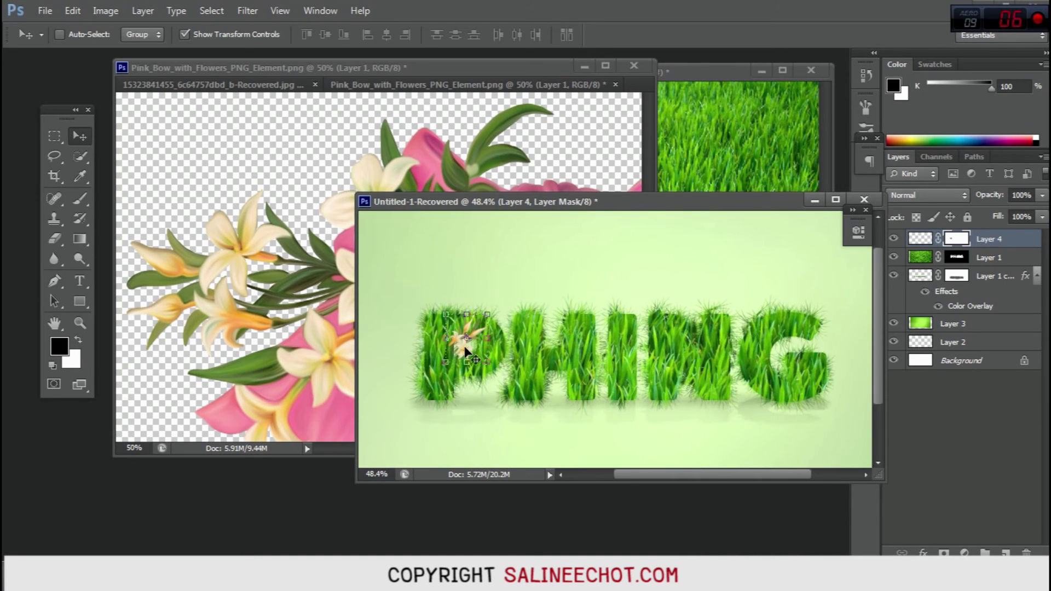
pyautogui.moveTo(467, 352); pyautogui.dragTo(594, 340)
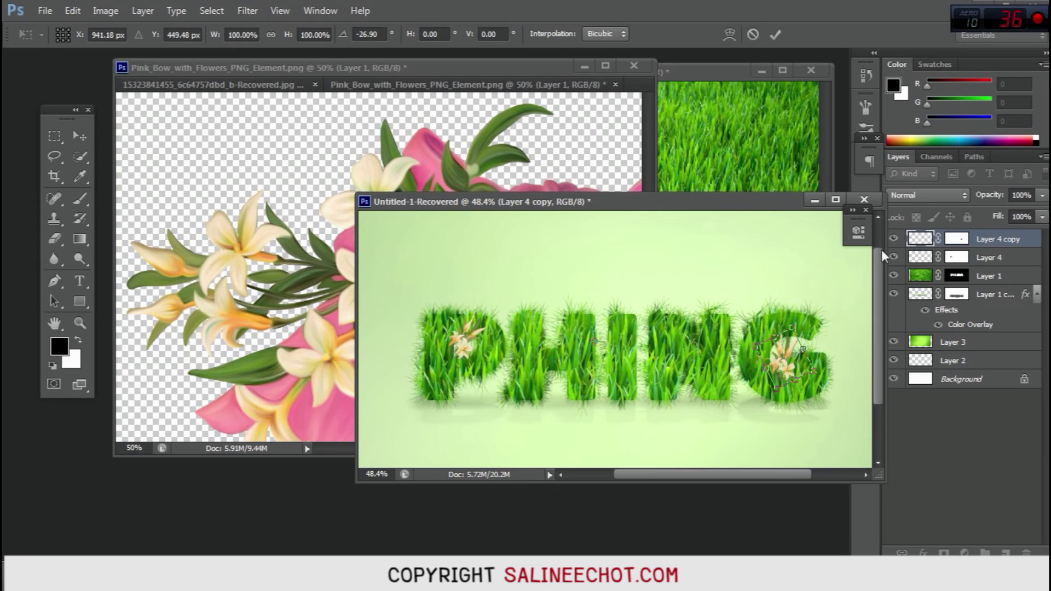
# Confirm the rotated lily on the G, copy the lily onto the H, and start transforming the copy.
pyautogui.click(775, 34)
pyautogui.moveTo(792, 357); pyautogui.dragTo(713, 348)
pyautogui.scroll(5, 705, 330)
pyautogui.hotkey('ctrl', 't')
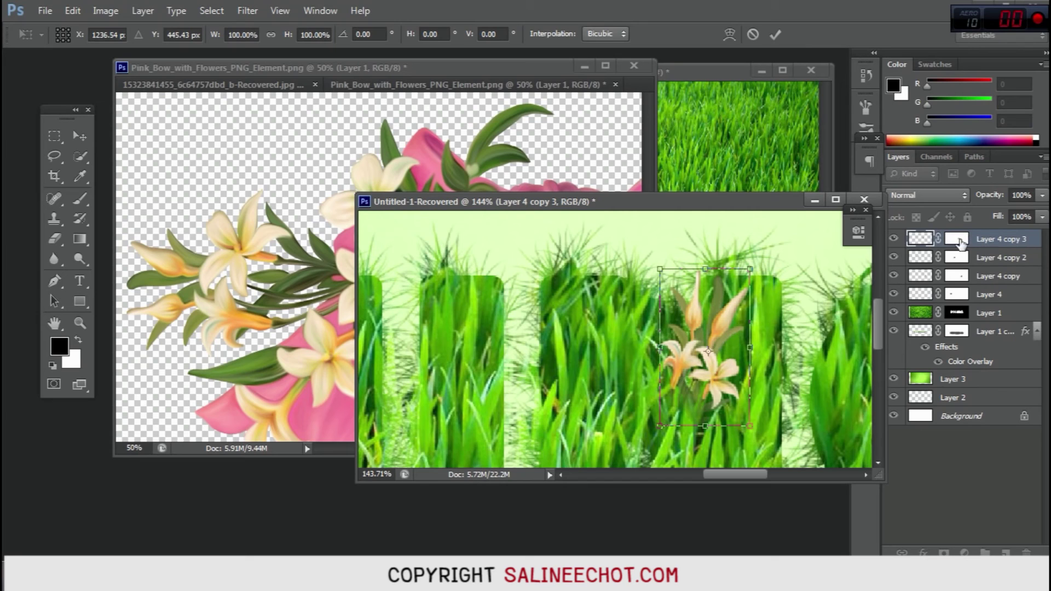
# On Layer 4 copy 3's mask, paint the N lily's base black with a smaller brush.
pyautogui.click(775, 35)
pyautogui.click(961, 248)
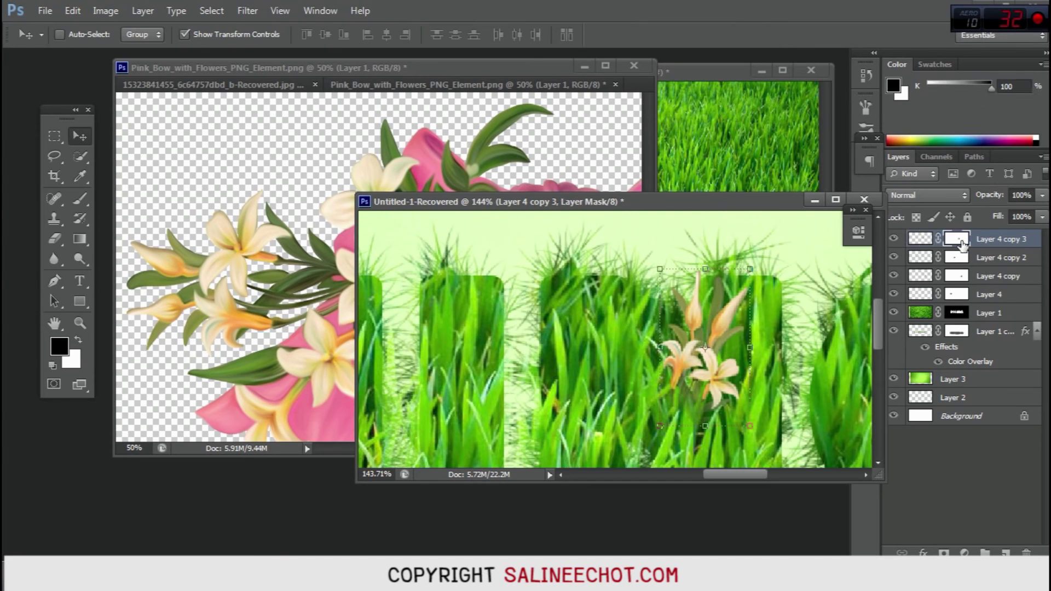
pyautogui.click(81, 197)
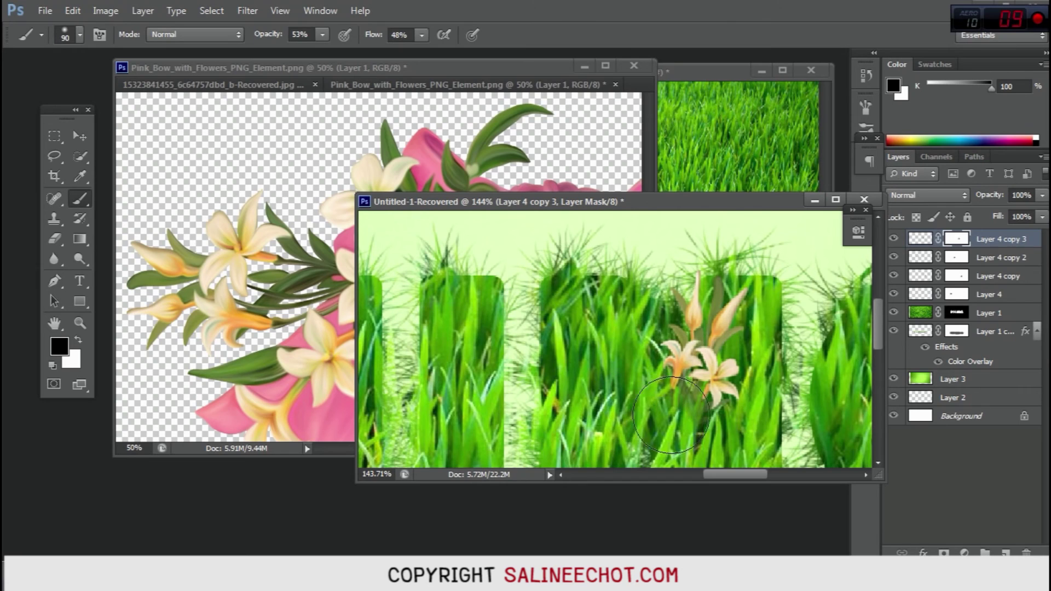
pyautogui.press('[')
pyautogui.press('[')
pyautogui.press('[')
pyautogui.press('[')
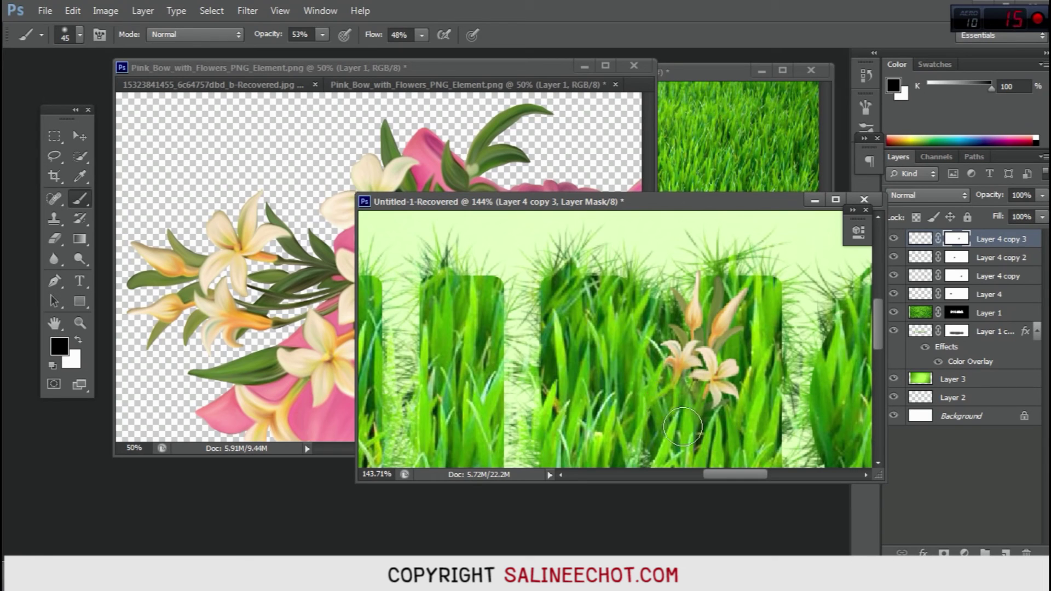
pyautogui.scroll(-4, 706, 378)
pyautogui.scroll(-5, 711, 369)
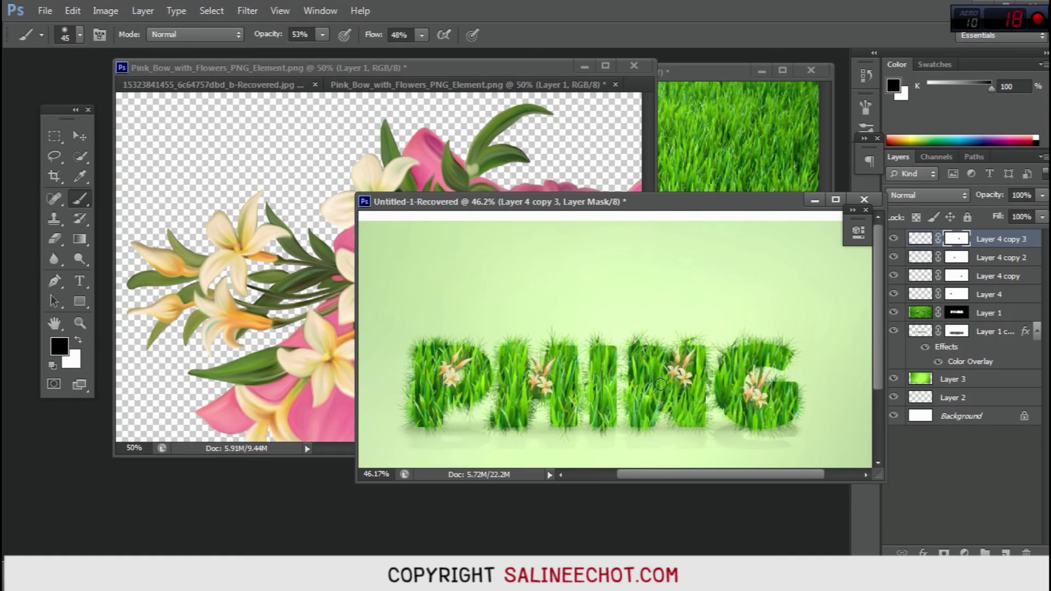
pyautogui.scroll(-1, 654, 379)
pyautogui.scroll(3, 651, 378)
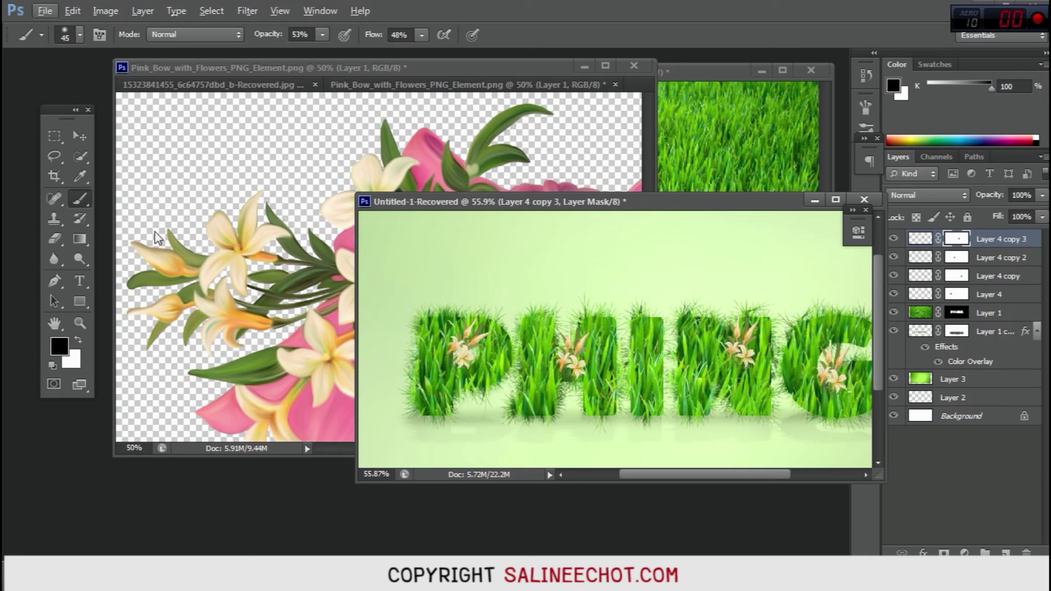
# Copy a lily spray onto the letter I and fix its placement with Free Transform.
pyautogui.click(77, 137)
pyautogui.moveTo(744, 333); pyautogui.dragTo(657, 390)
pyautogui.hotkey('ctrl', 't')
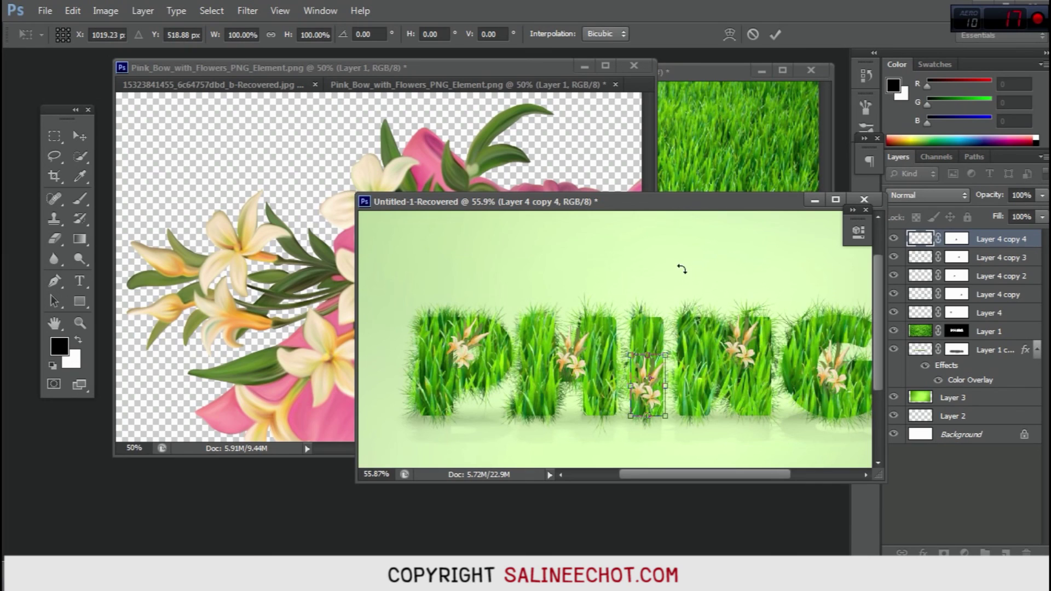
pyautogui.click(777, 34)
# Create a new empty Layer 5 and move it below the flower layers.
pyautogui.hscroll(3, 692, 250)
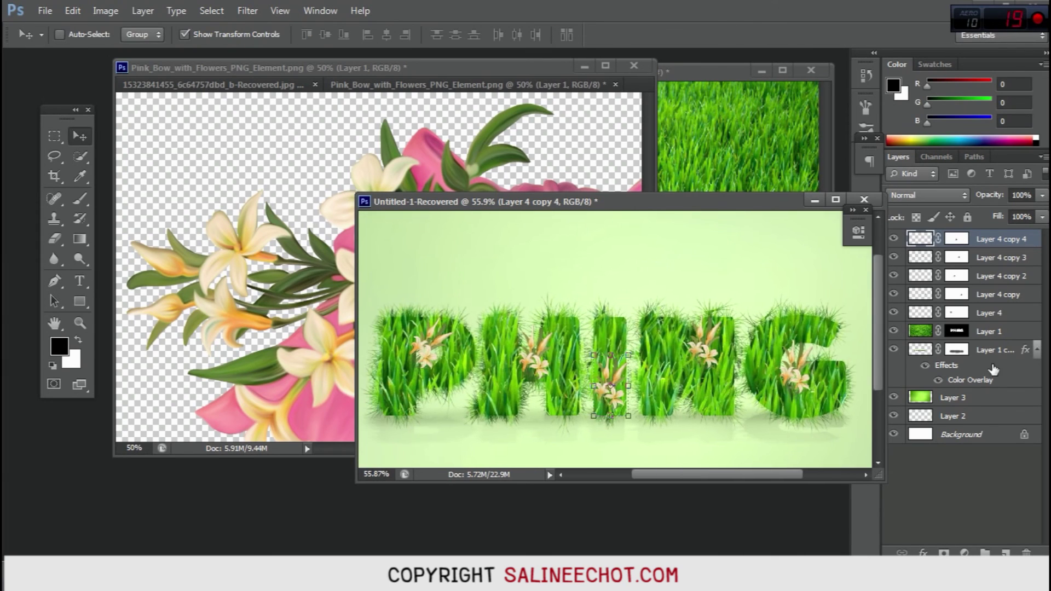
pyautogui.click(1004, 553)
pyautogui.moveTo(992, 367); pyautogui.dragTo(1005, 336)
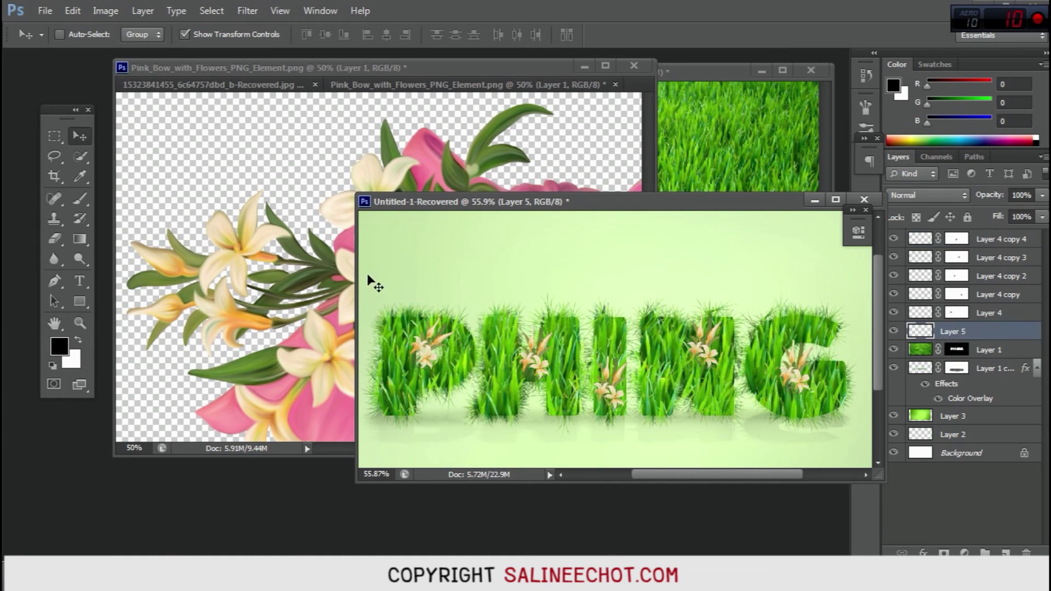
# Paint soft black shadows around the lilies on the H, I, N and G.
pyautogui.click(79, 198)
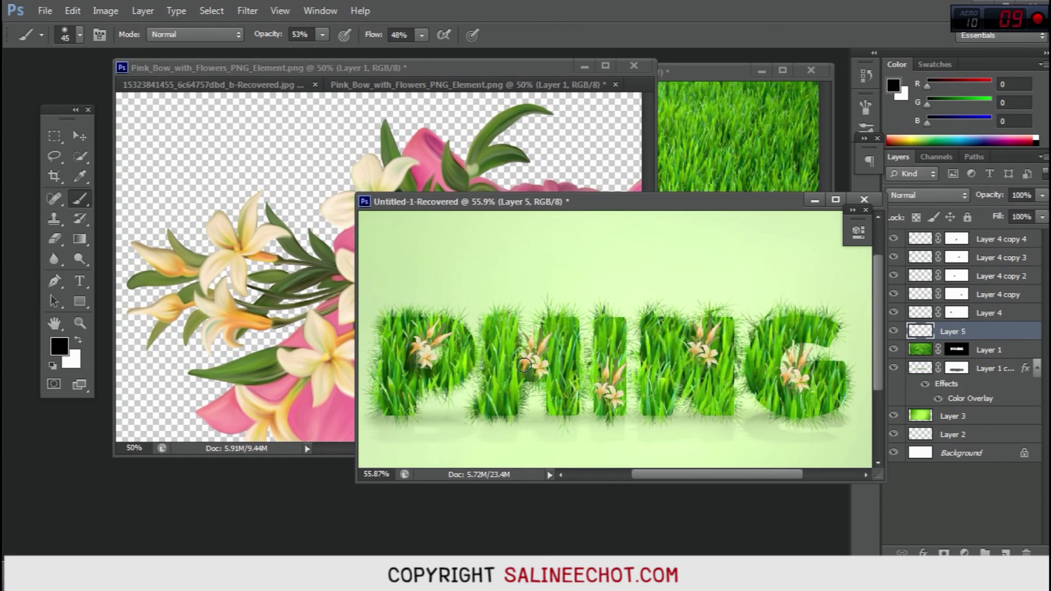
pyautogui.moveTo(542, 374); pyautogui.dragTo(523, 368)
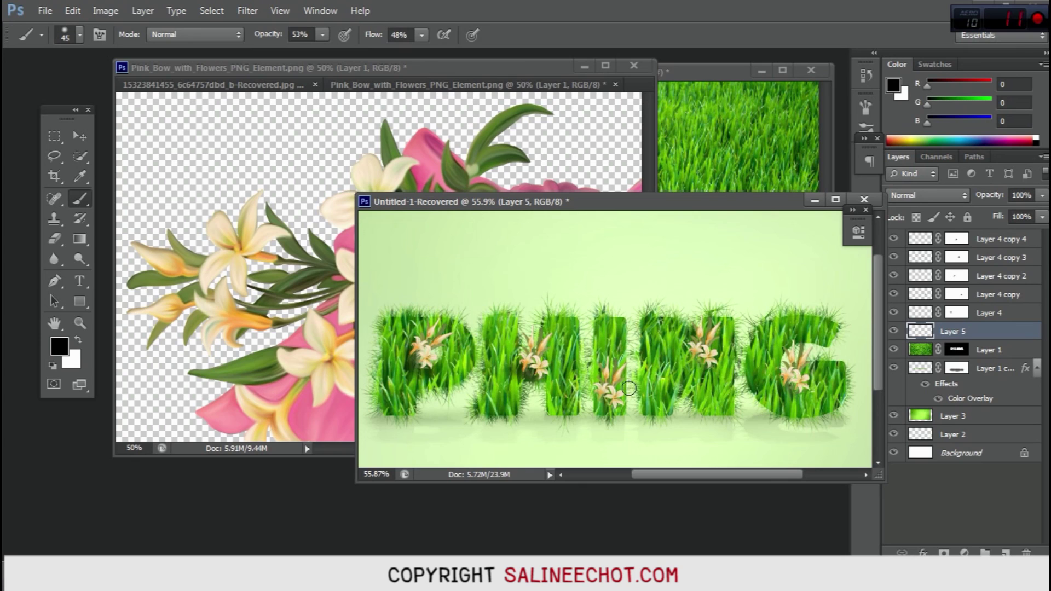
pyautogui.moveTo(617, 400)
pyautogui.mouseDown()
pyautogui.moveTo(605, 408)
pyautogui.moveTo(602, 395)
pyautogui.mouseUp()
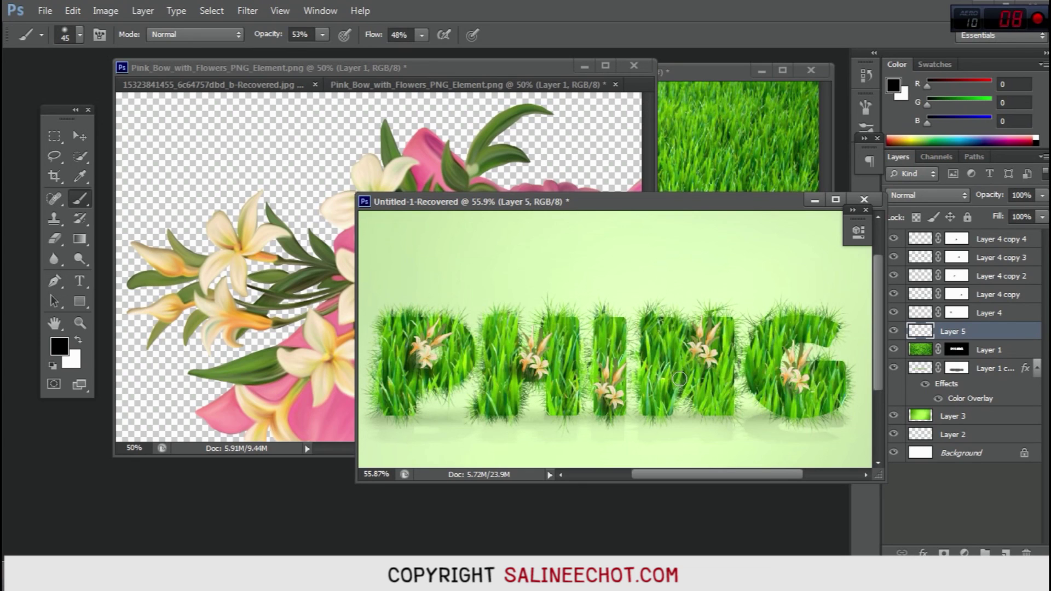
pyautogui.moveTo(711, 349); pyautogui.dragTo(691, 347)
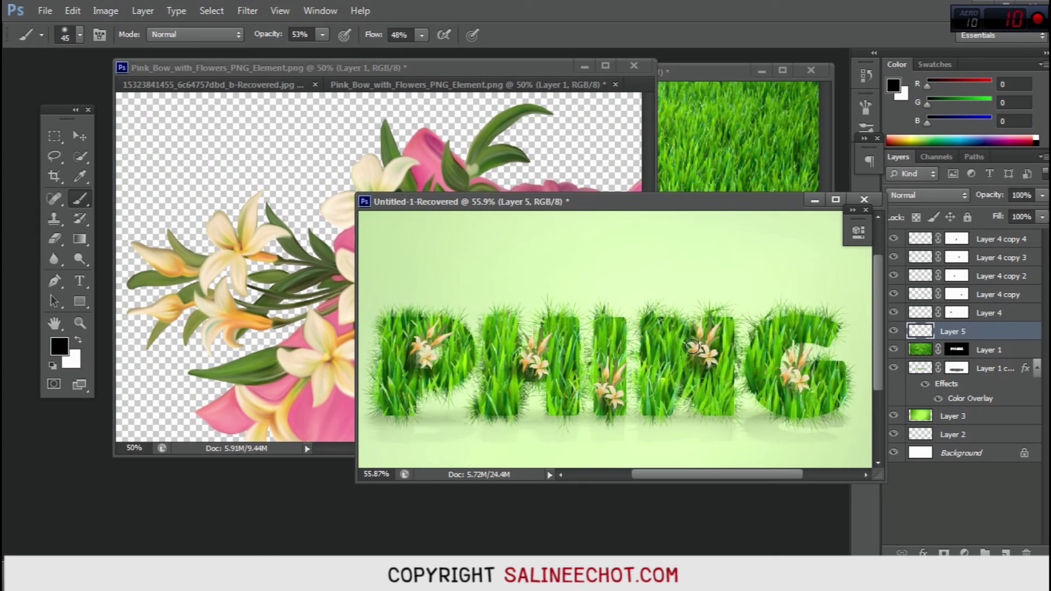
pyautogui.moveTo(802, 383)
pyautogui.mouseDown()
pyautogui.moveTo(783, 384)
pyautogui.moveTo(805, 370)
pyautogui.moveTo(783, 387)
pyautogui.mouseUp()
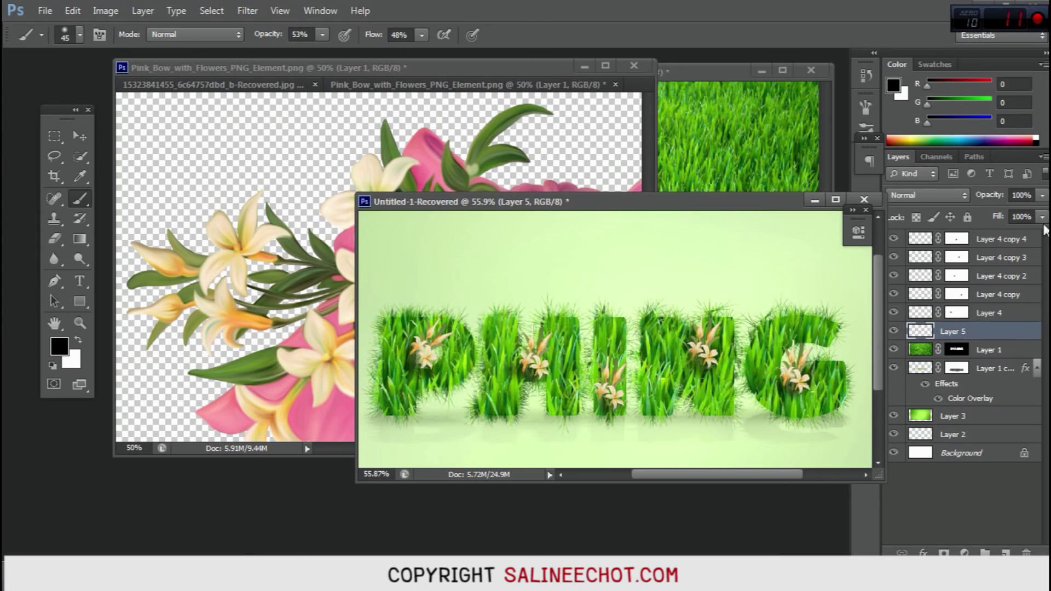
# Set the shadow layer to Multiply blend mode at 63% opacity.
pyautogui.click(931, 196)
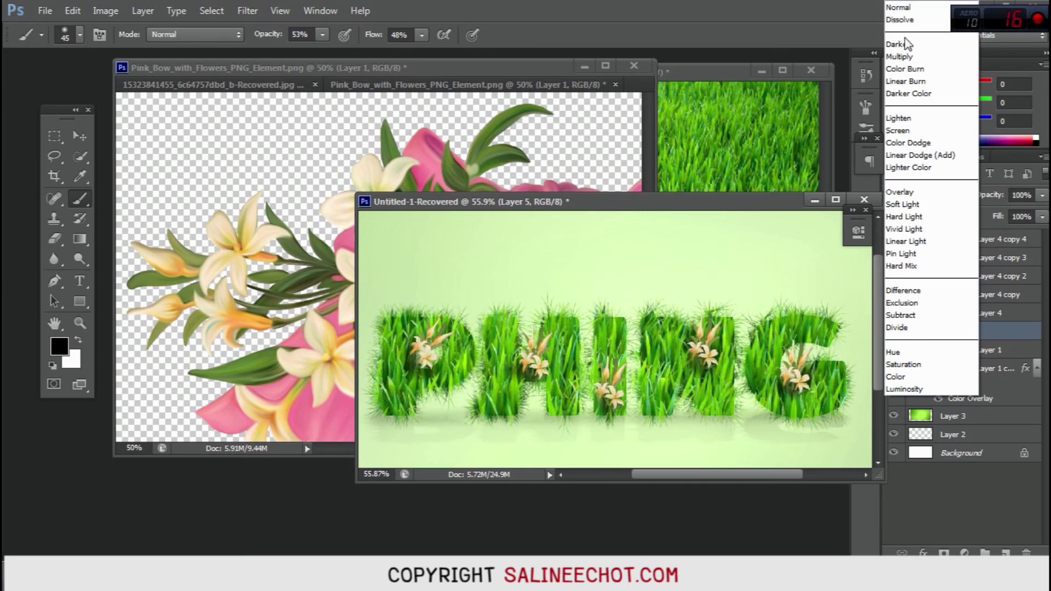
pyautogui.click(908, 57)
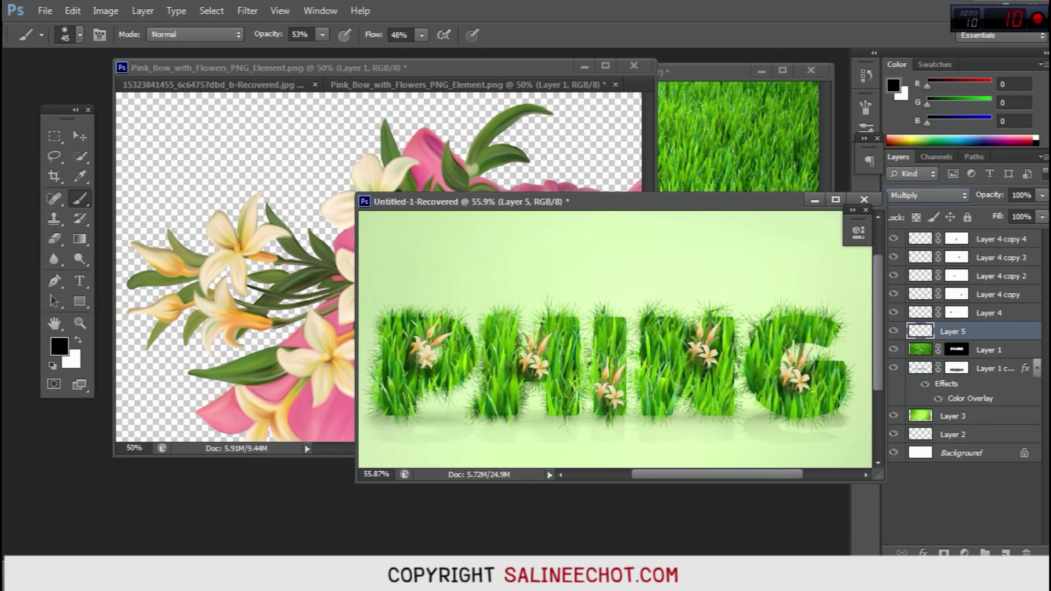
pyautogui.click(1042, 195)
pyautogui.moveTo(1019, 216); pyautogui.dragTo(1014, 218)
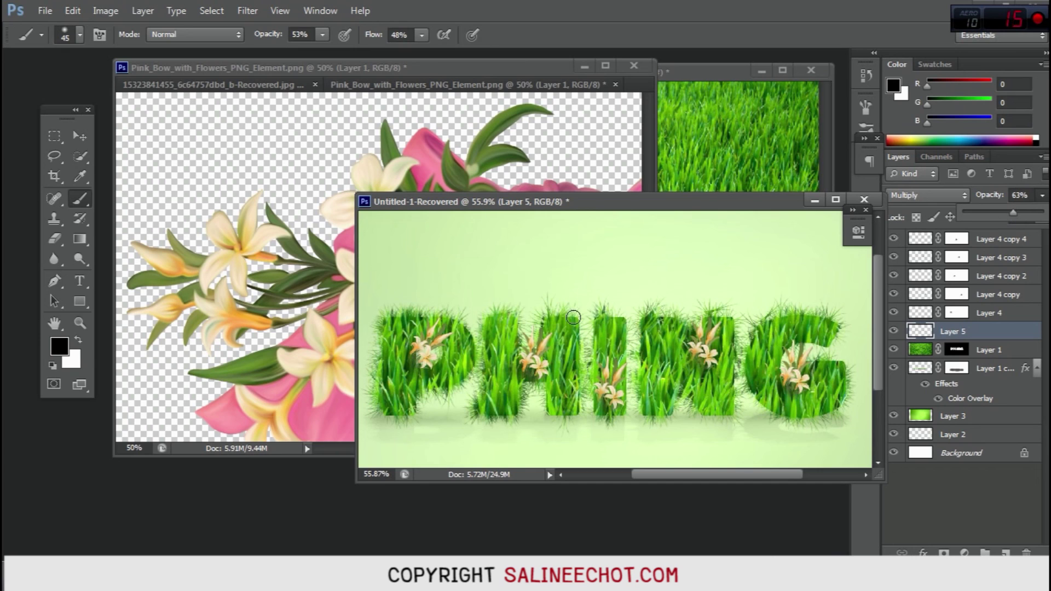
# Minimize the flower document, then move and enlarge the PHING document window.
pyautogui.click(633, 64)
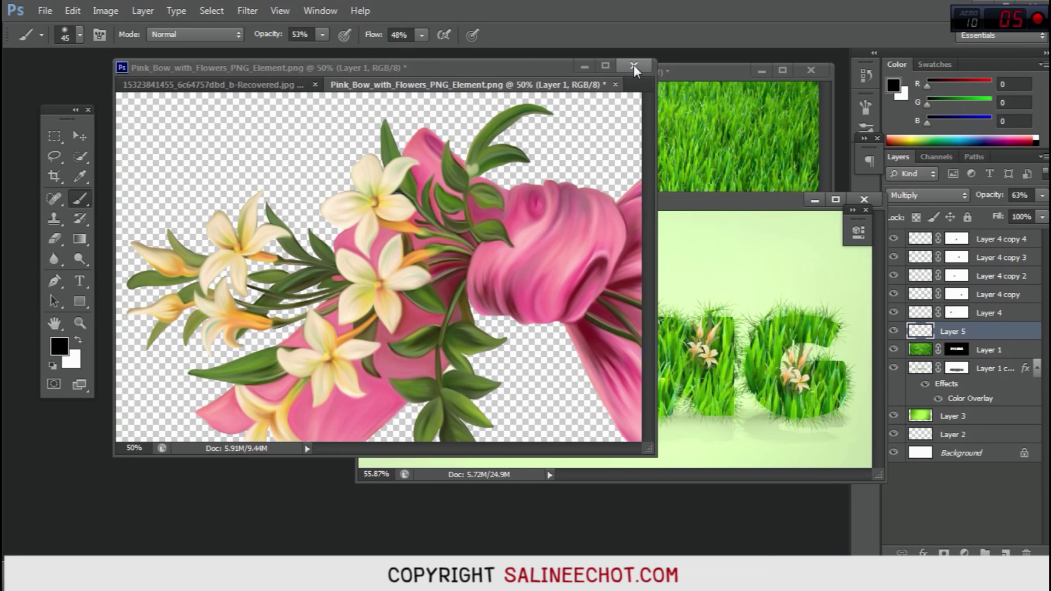
pyautogui.click(596, 227)
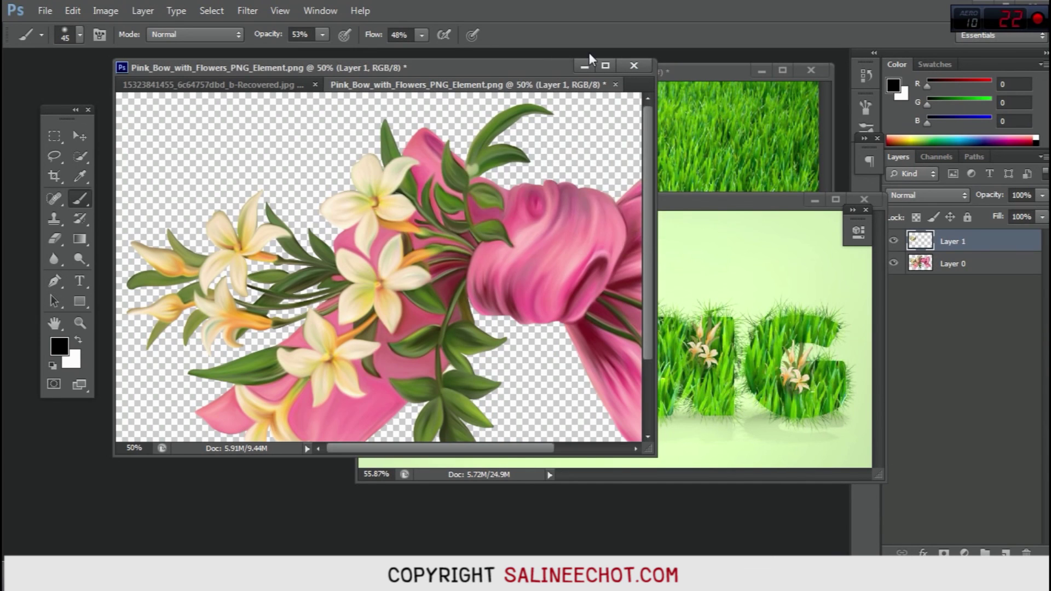
pyautogui.click(585, 65)
pyautogui.moveTo(515, 203); pyautogui.dragTo(348, 146)
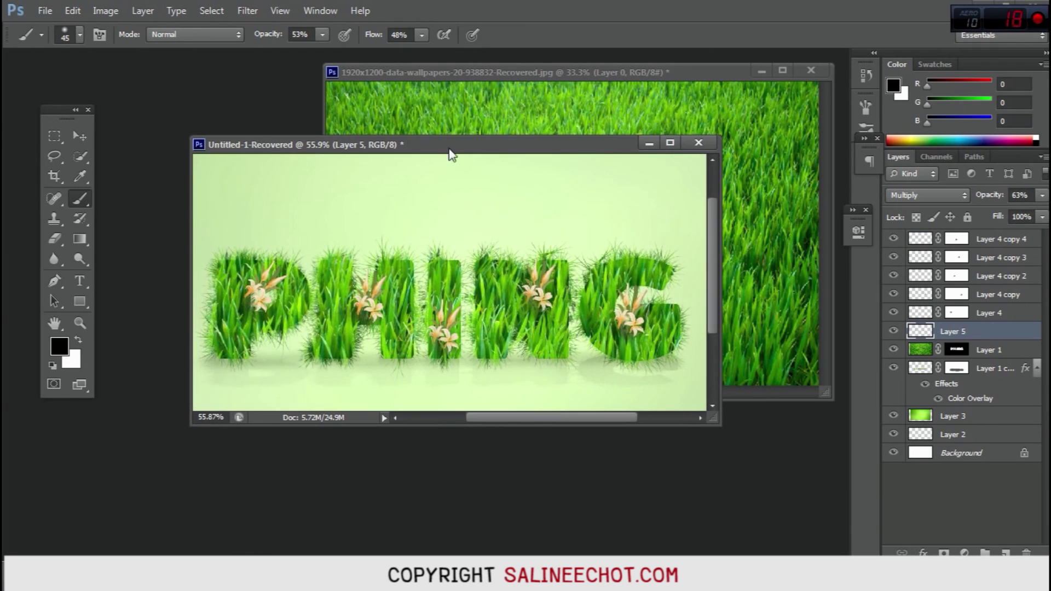
pyautogui.moveTo(721, 425); pyautogui.dragTo(825, 486)
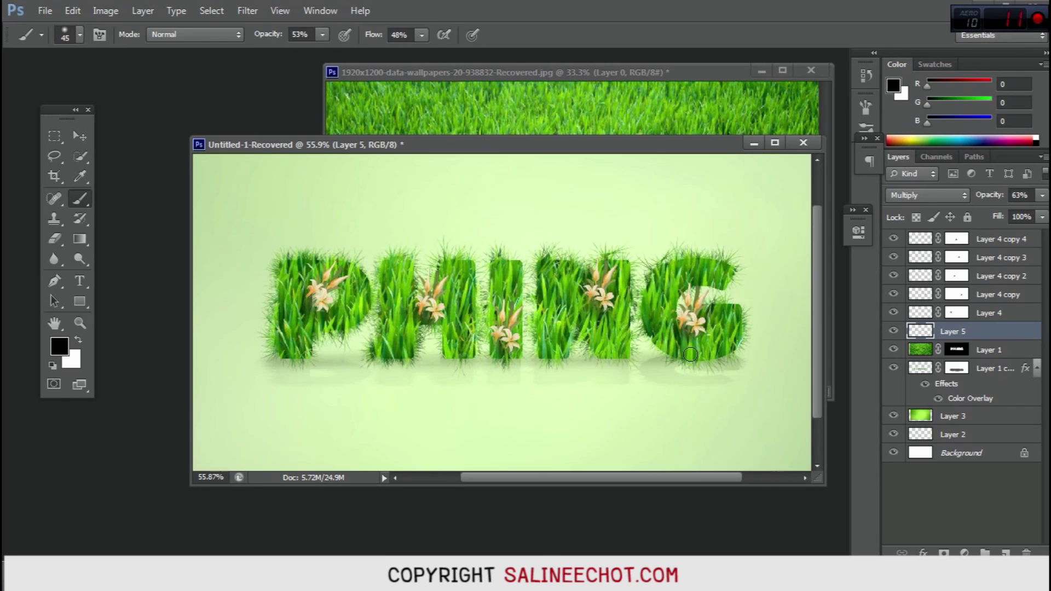
pyautogui.hscroll(-2, 692, 359)
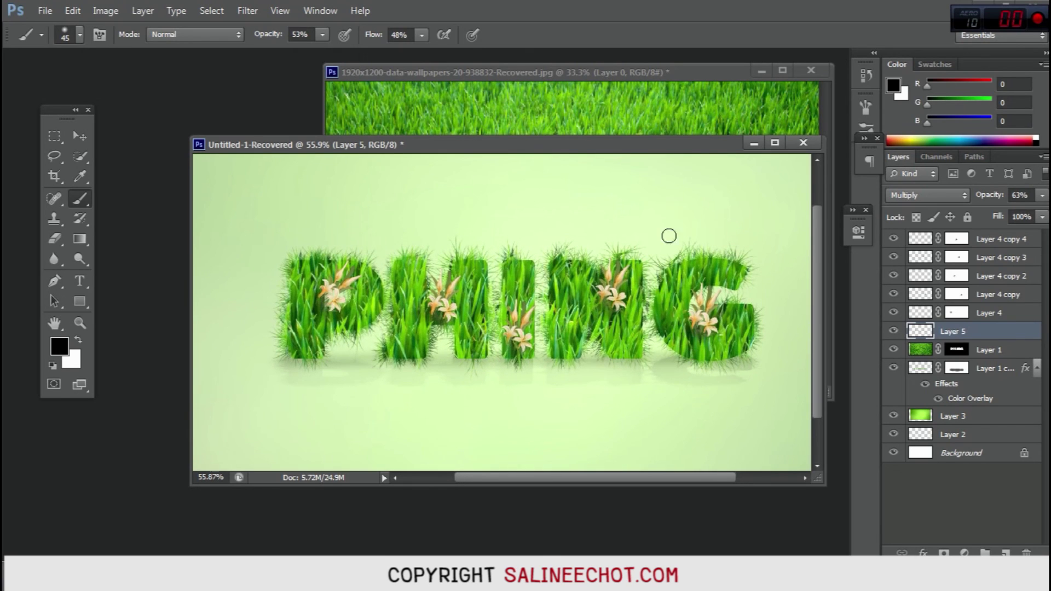
# Group Layer 1 copy through Layer 4 copy 4 into Group 1 and move Layer 2 into it.
pyautogui.click(990, 369)
pyautogui.keyDown('shift'); pyautogui.click(982, 242); pyautogui.keyUp('shift')
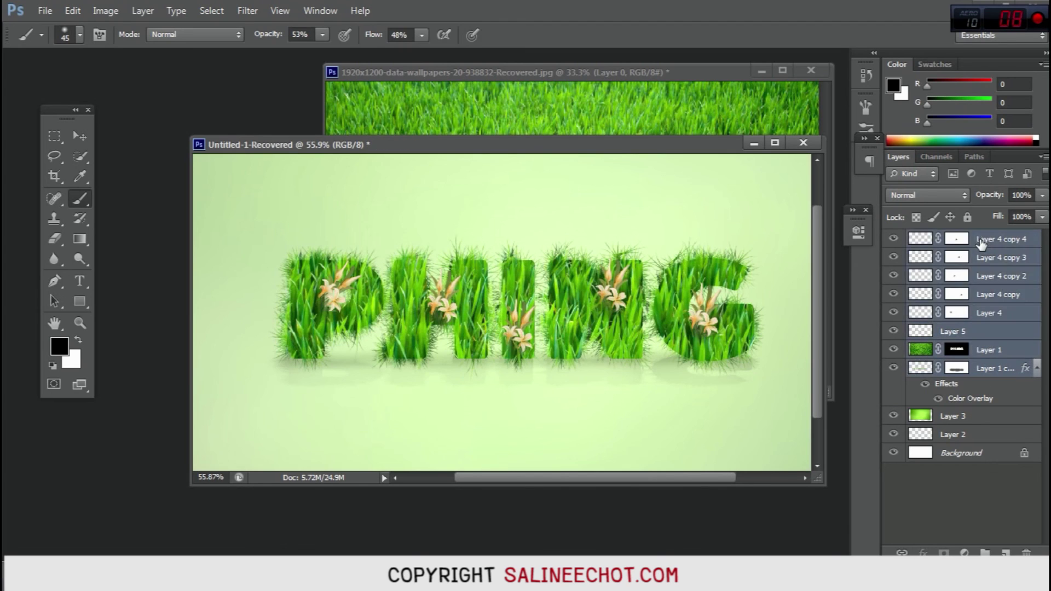
pyautogui.hotkey('ctrl', 'g')
pyautogui.click(893, 275)
pyautogui.click(894, 275)
pyautogui.moveTo(961, 276); pyautogui.dragTo(958, 239)
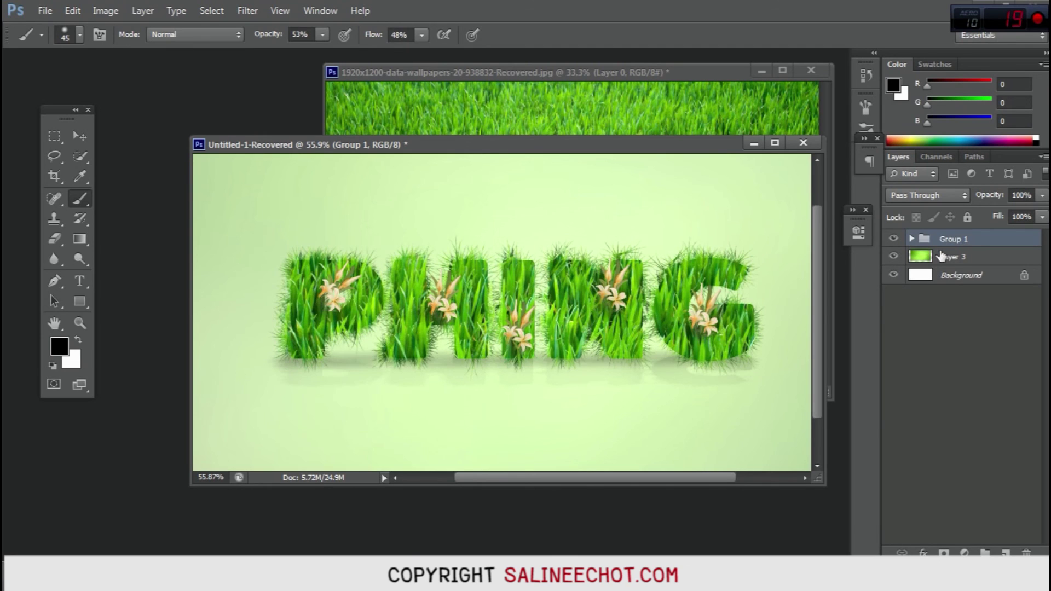
pyautogui.hotkey('alt', 'Tab')
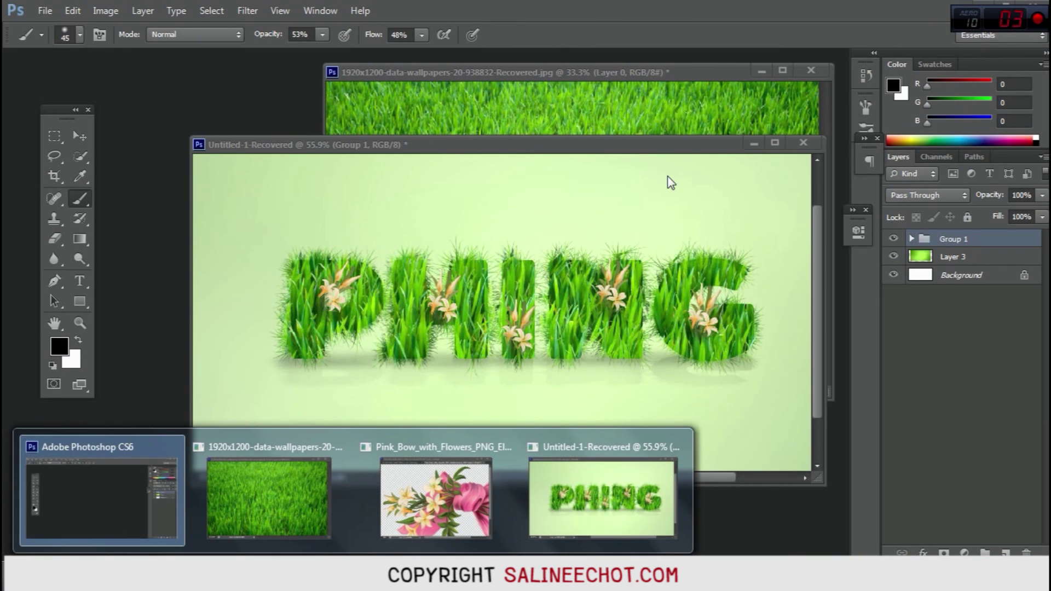
pyautogui.scroll(1, 654, 288)
pyautogui.scroll(-1, 655, 289)
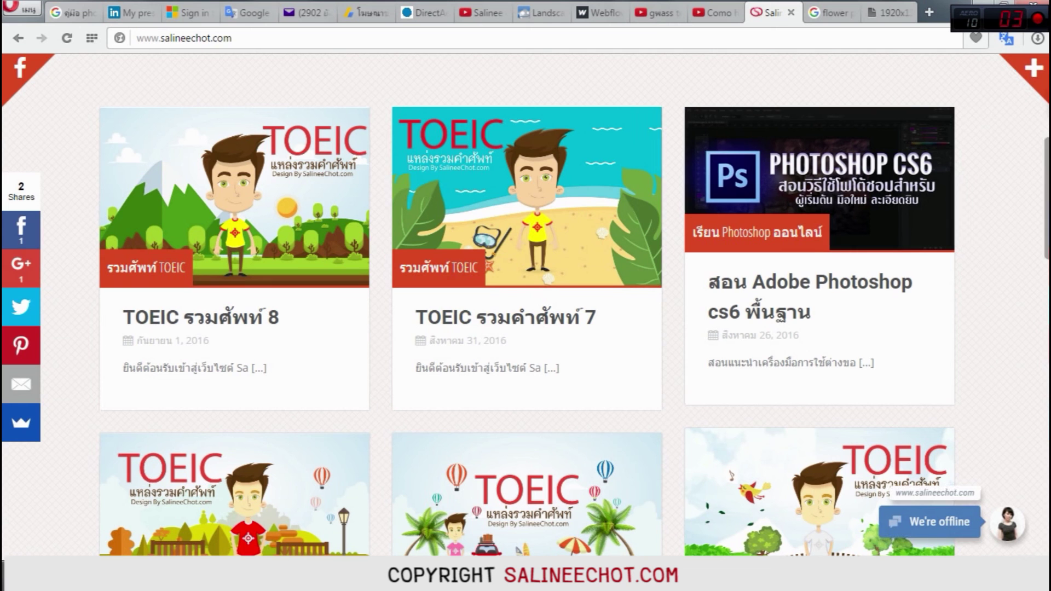
pyautogui.scroll(6, 861, 342)
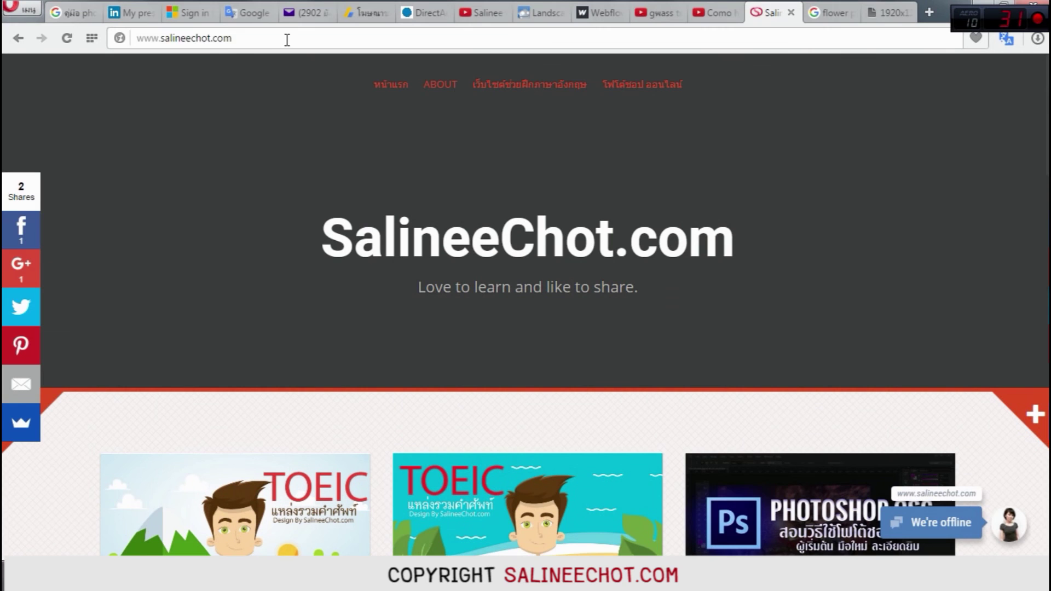
pyautogui.click(193, 42)
pyautogui.scroll(-6, 571, 286)
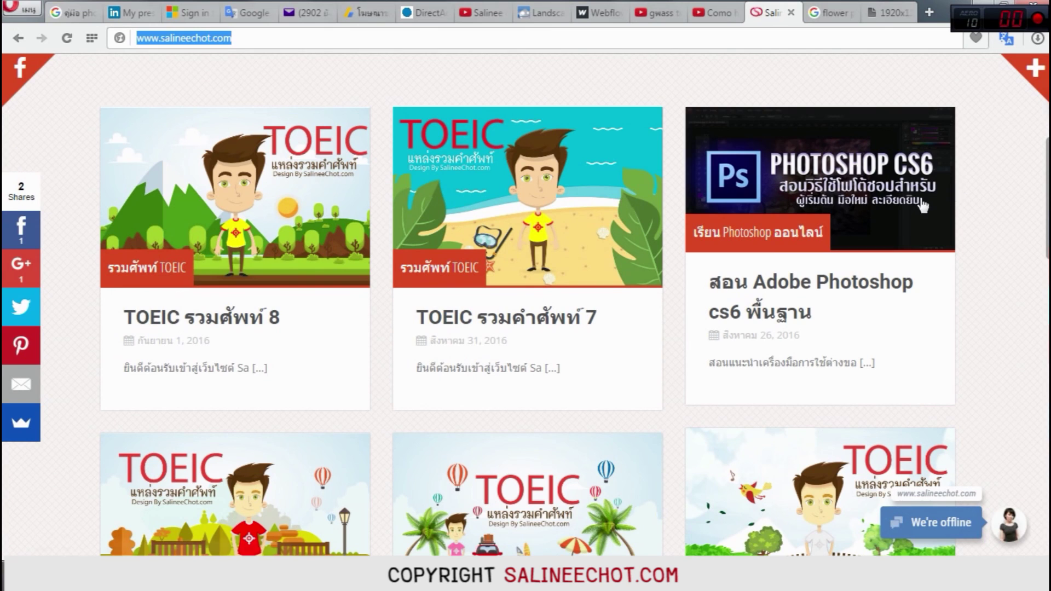
pyautogui.scroll(6, 925, 205)
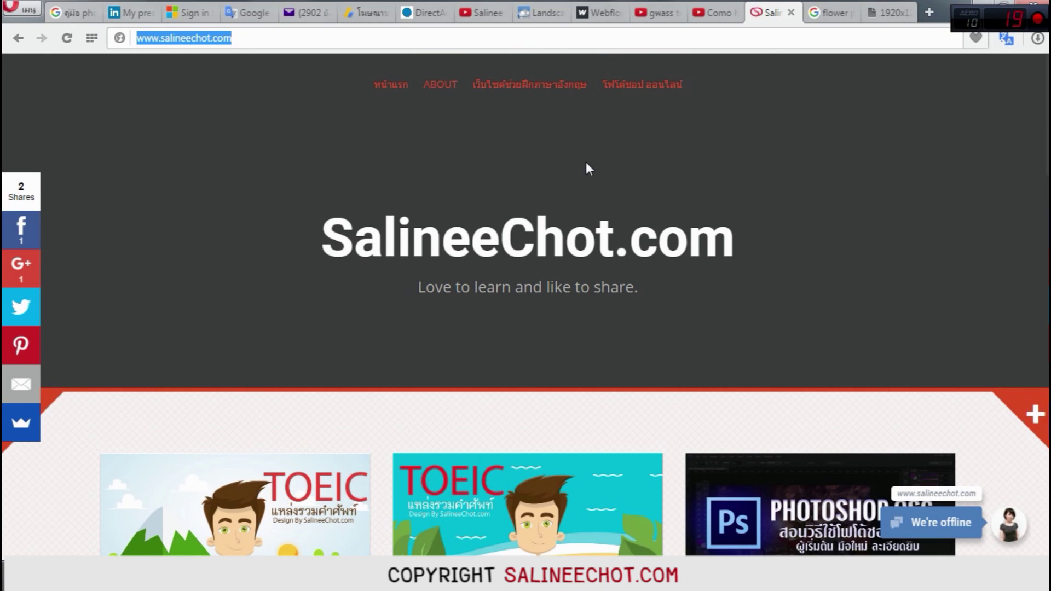
pyautogui.scroll(-6, 596, 213)
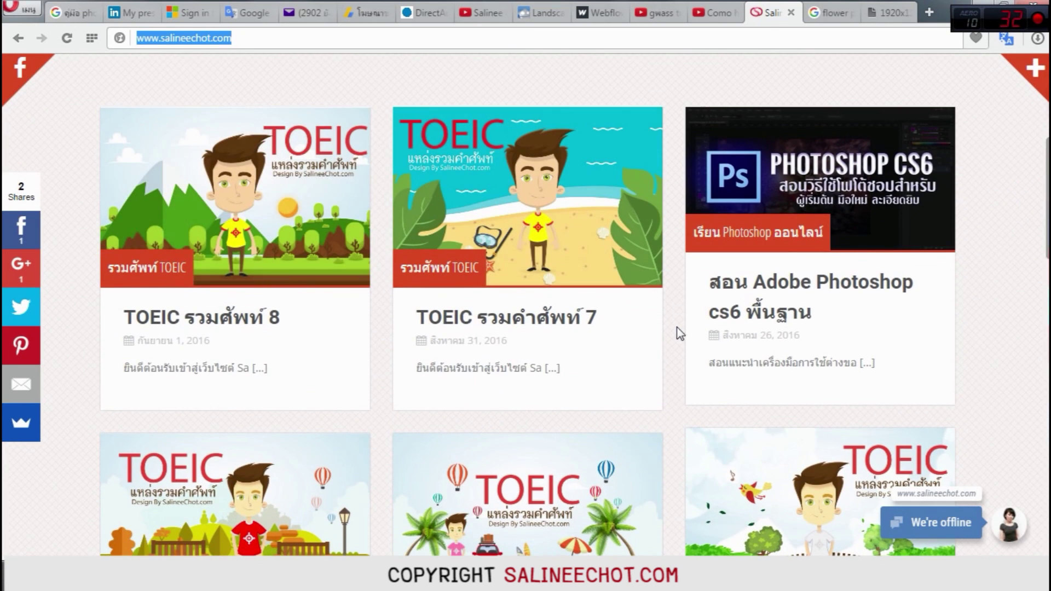
pyautogui.scroll(2, 684, 329)
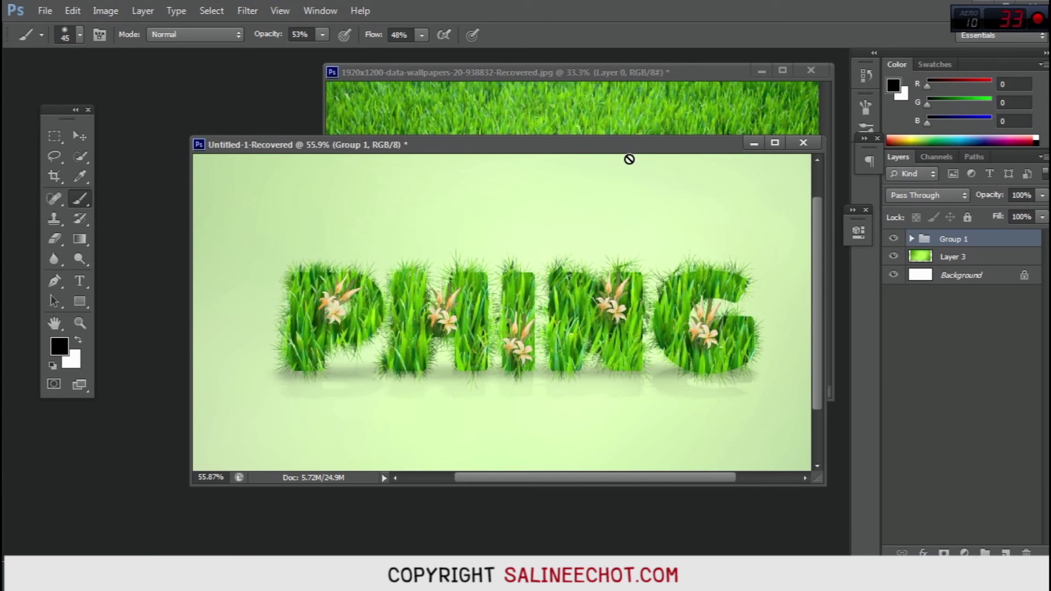
# Drag the Untitled-1-Recovered window slightly up and left by its title bar.
pyautogui.moveTo(641, 152); pyautogui.dragTo(607, 136)
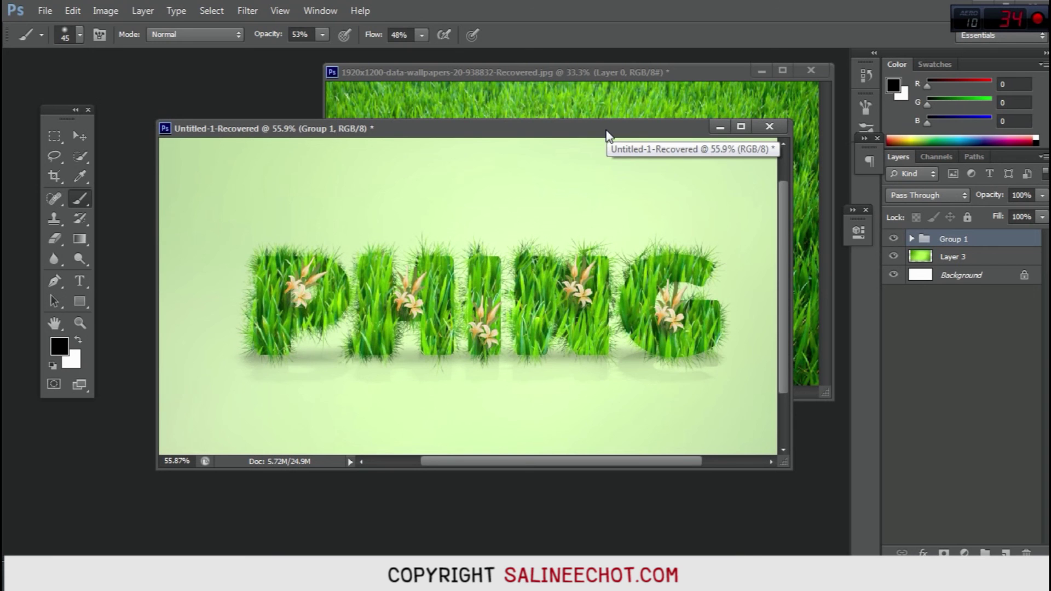